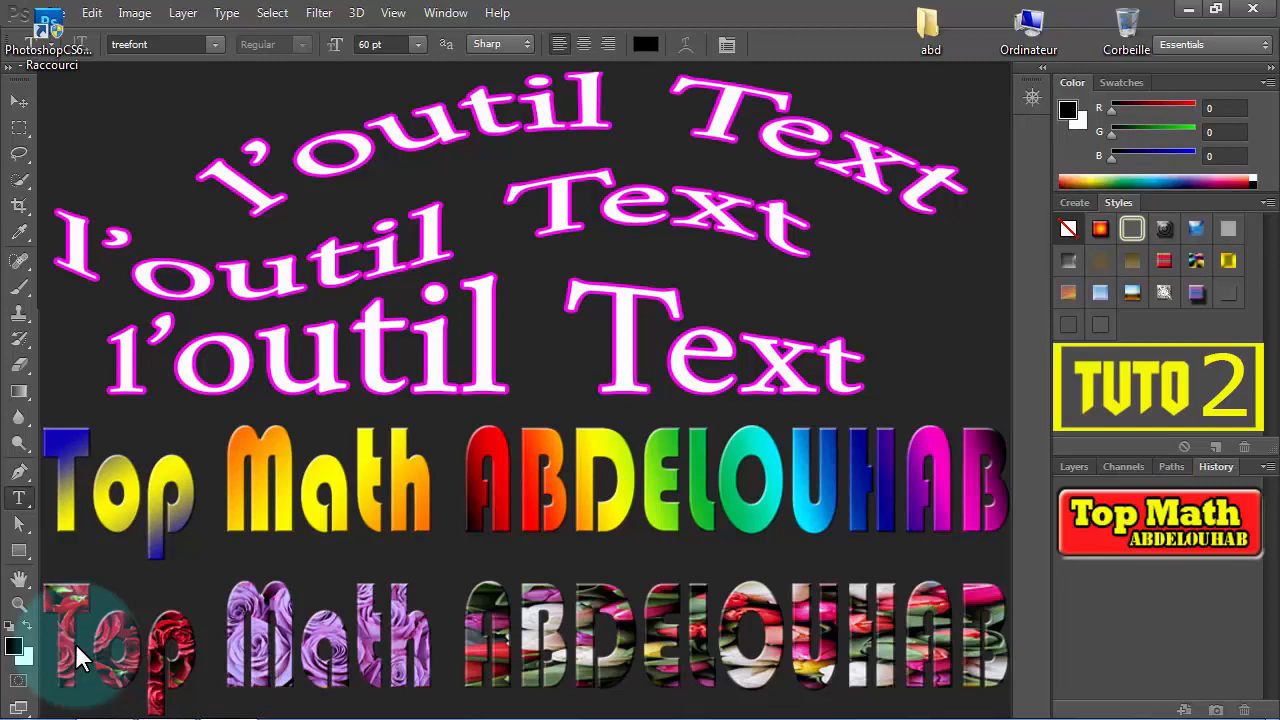
- Switch to Photoshop and create a new 2000 × 1000 pixel RGB document with a white background
mouse_move(90, 718)
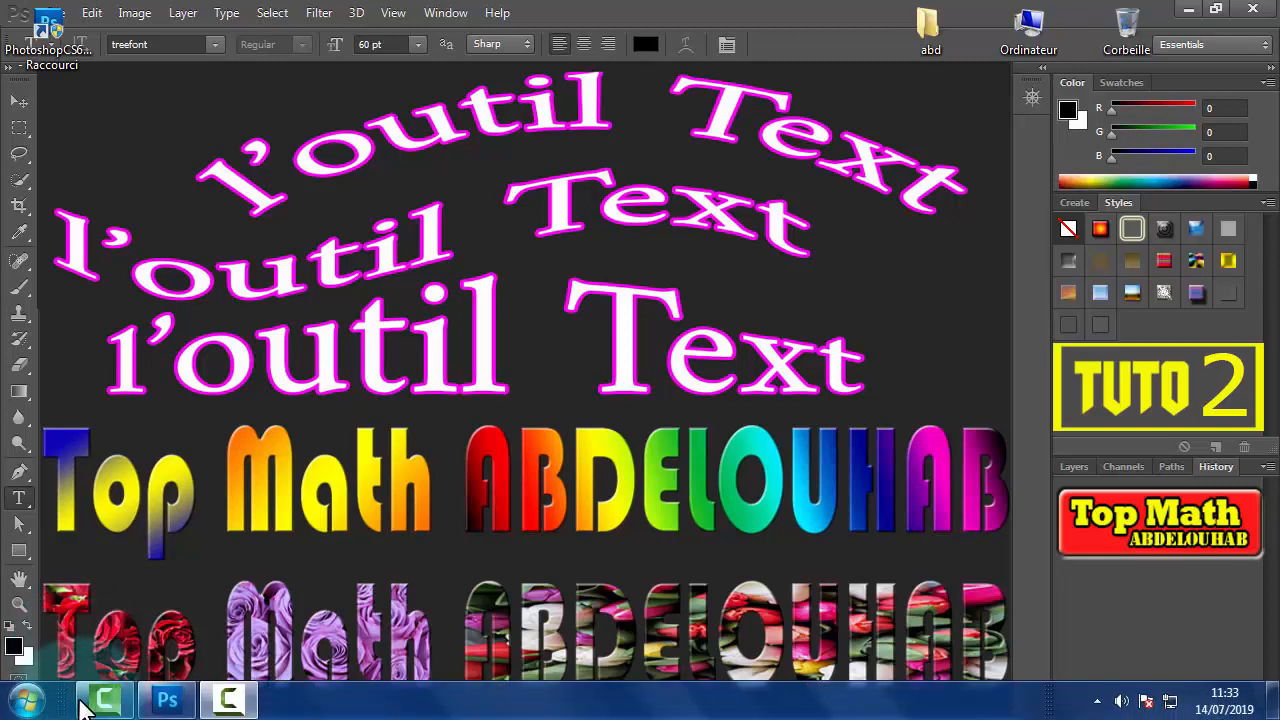
click(163, 702)
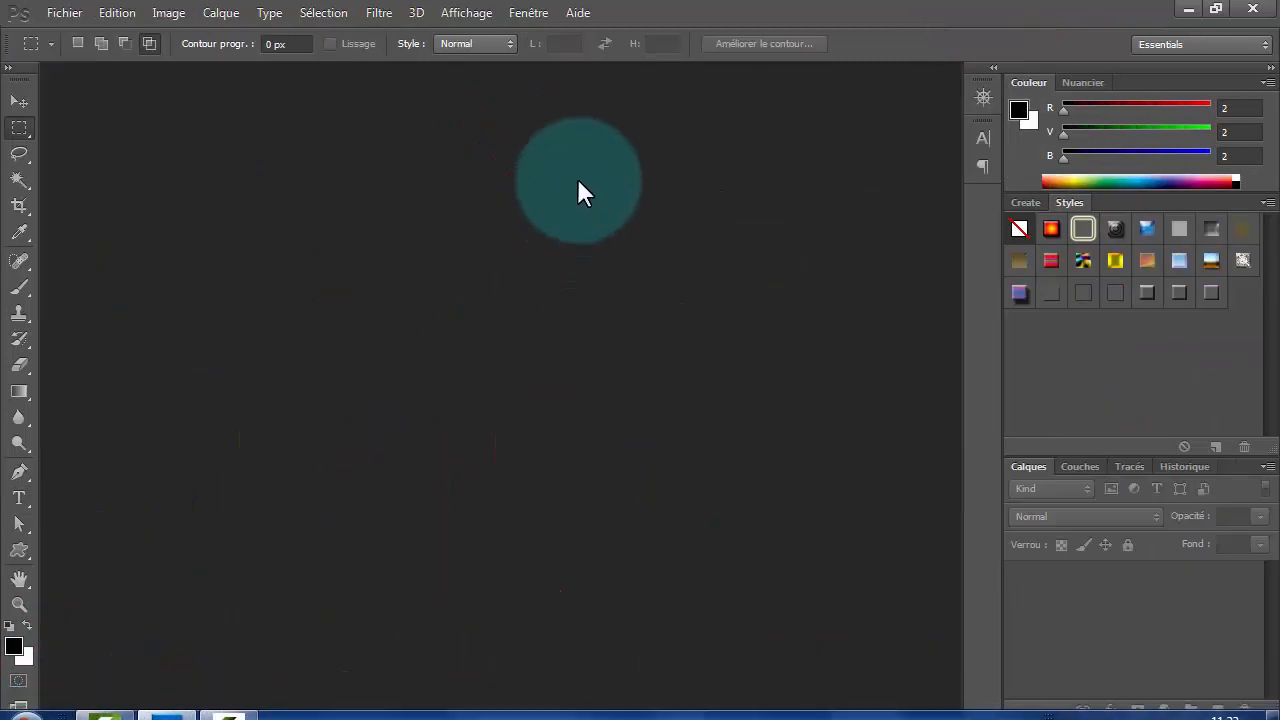
click(66, 10)
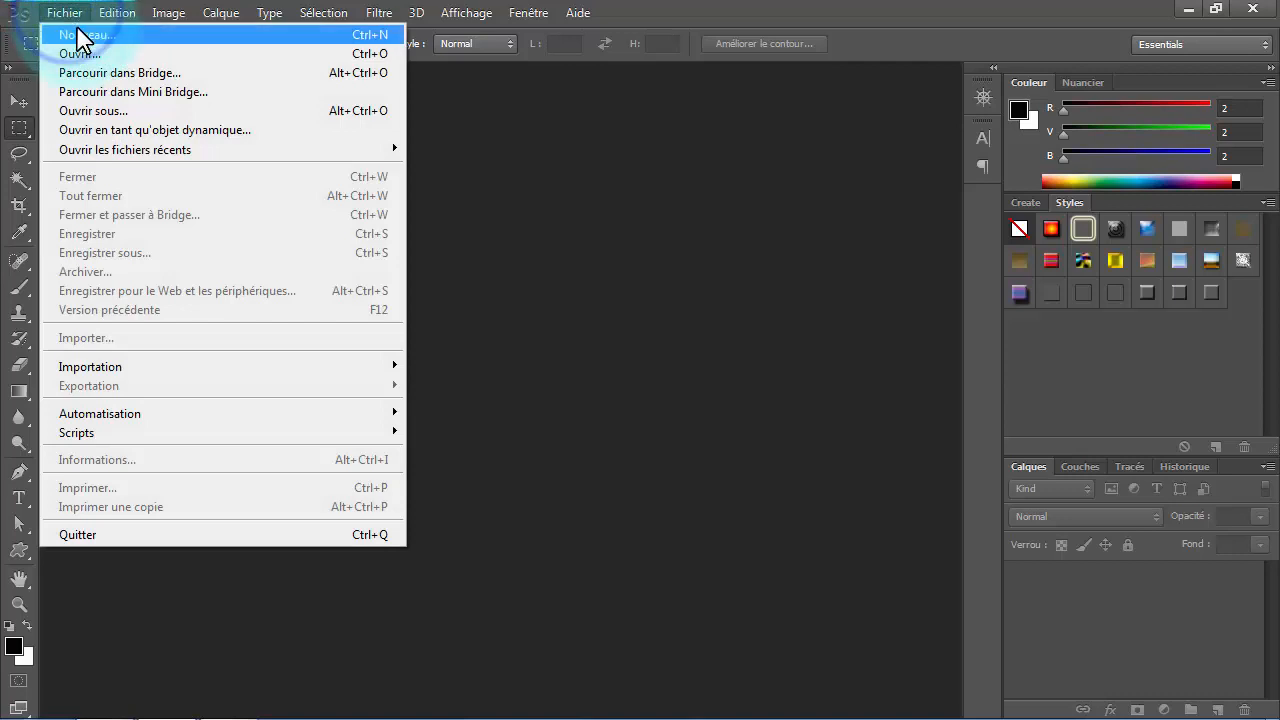
click(80, 36)
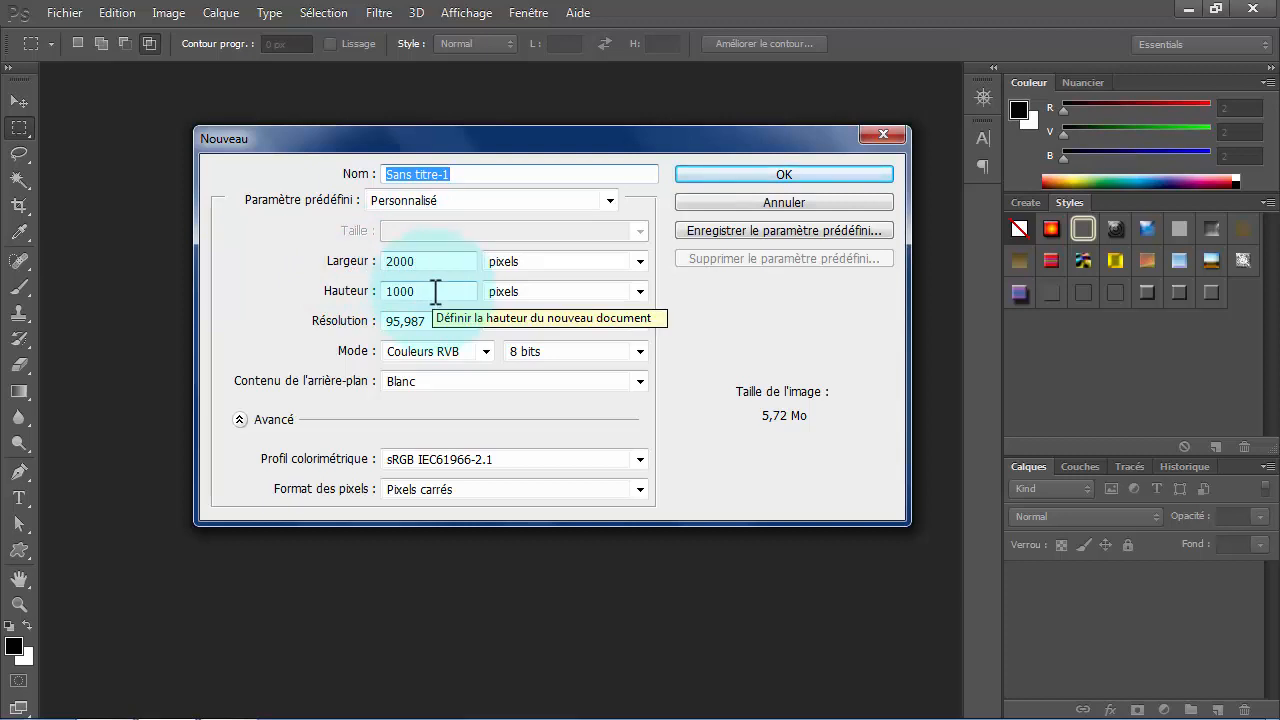
click(779, 174)
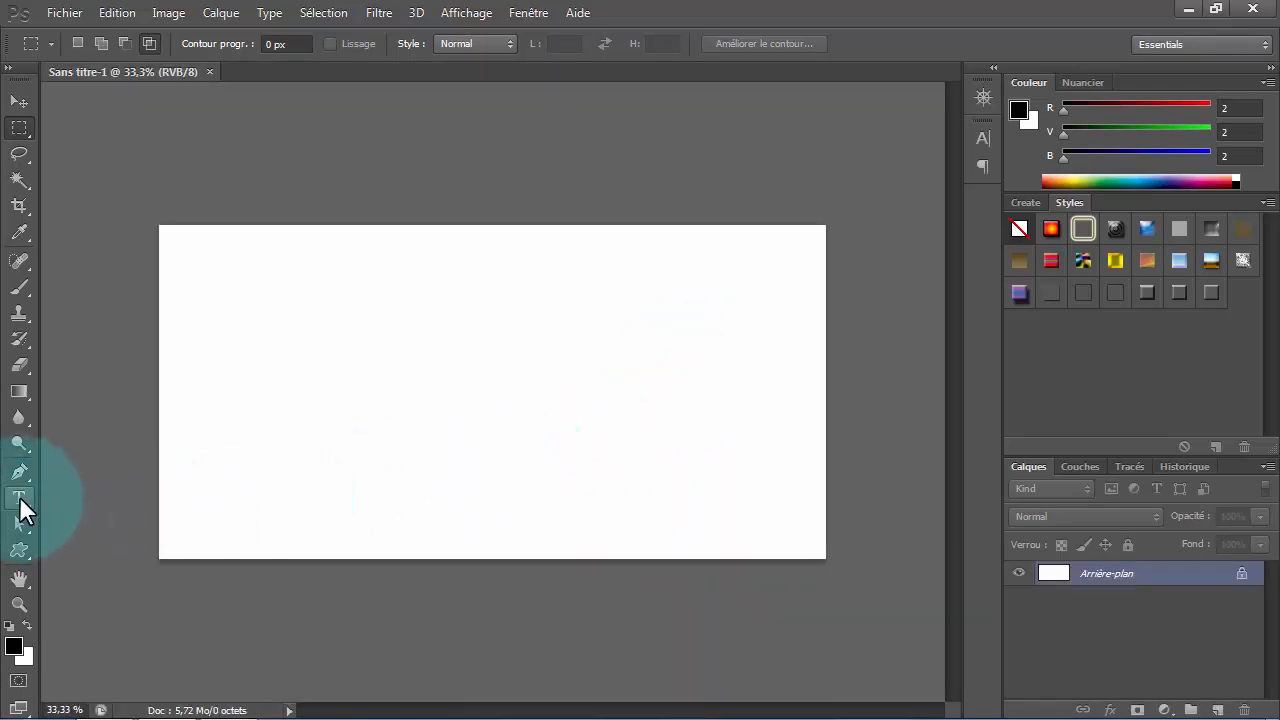
- Start a horizontal text line in the left half of the canvas, using the Bauhaus 93 font at 72 pt
click(19, 496)
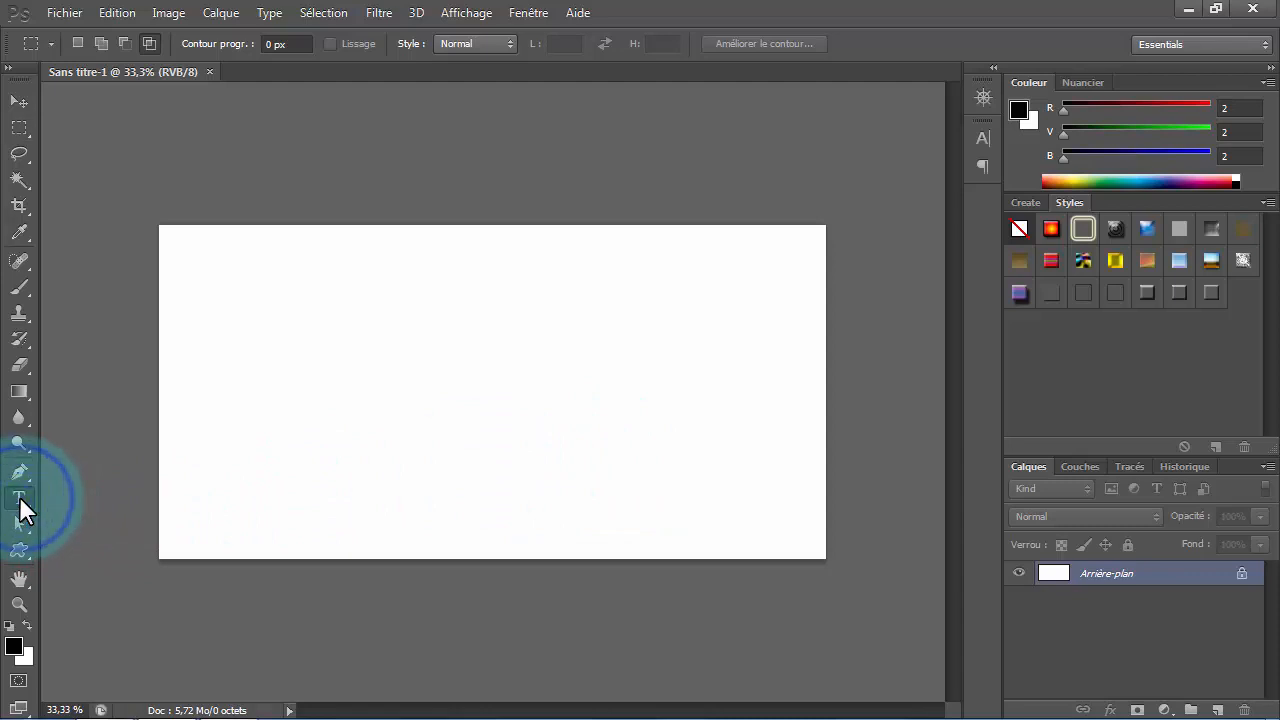
click(19, 495)
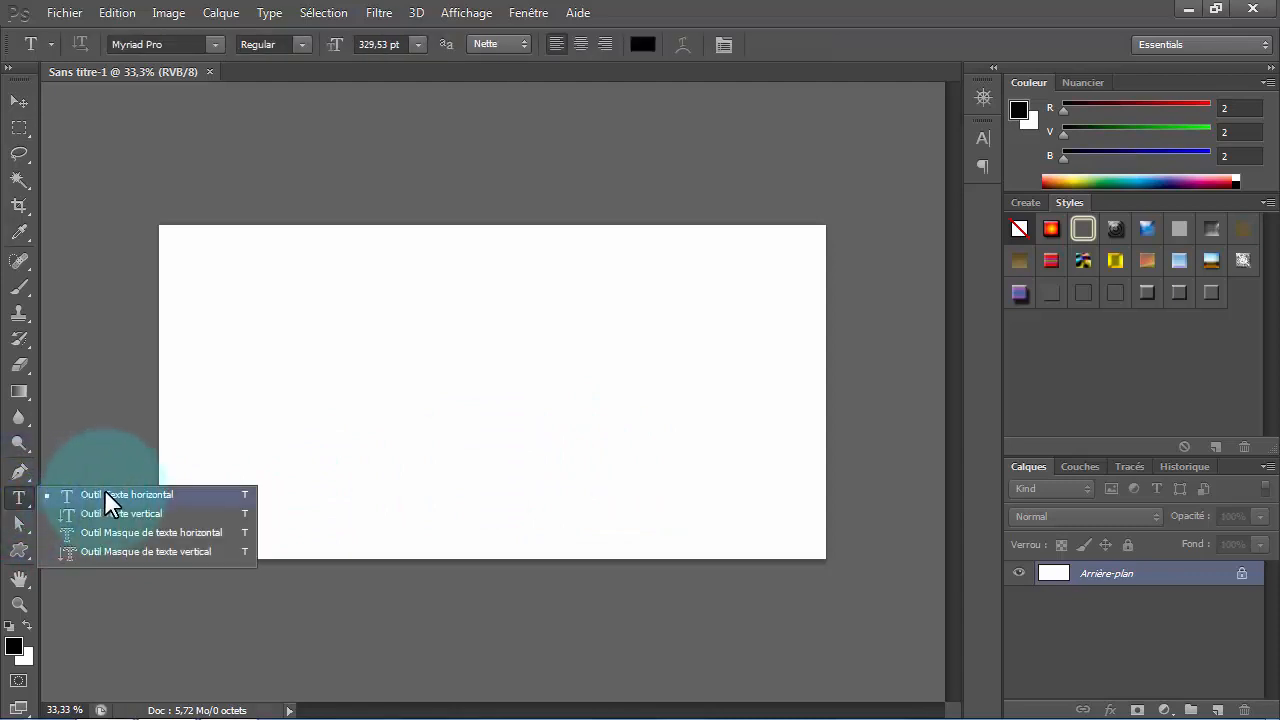
click(104, 489)
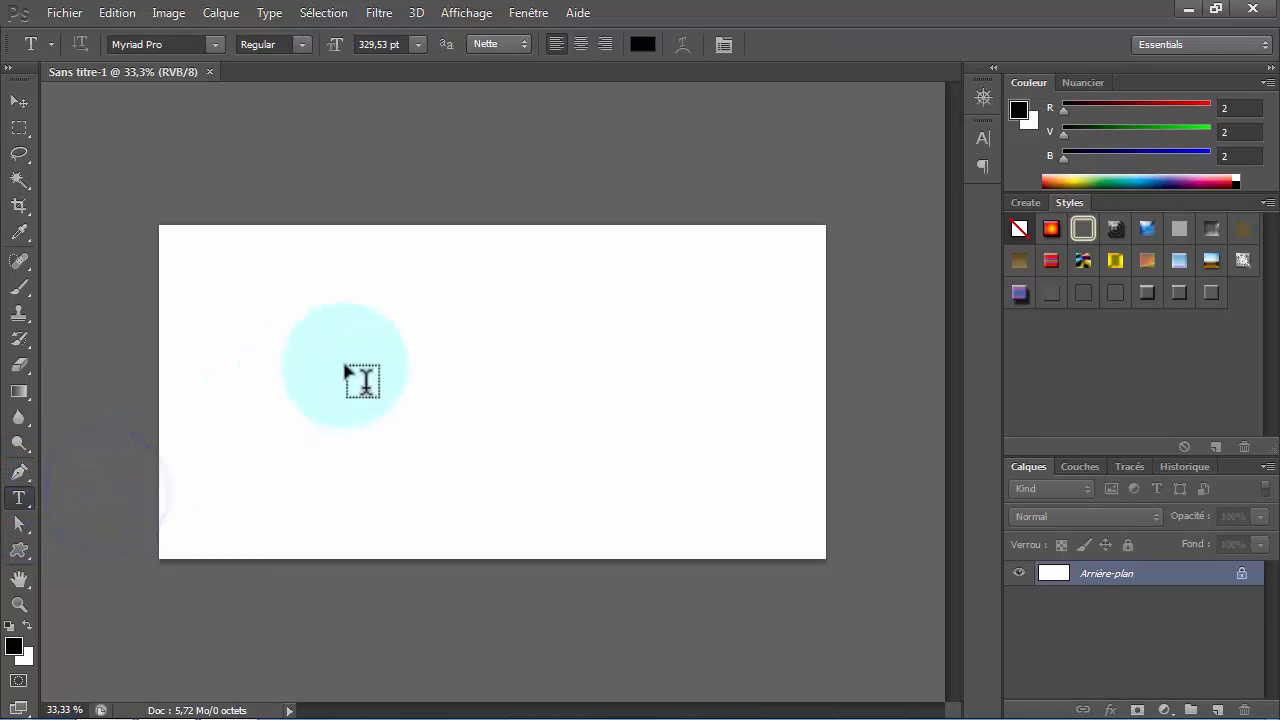
click(364, 363)
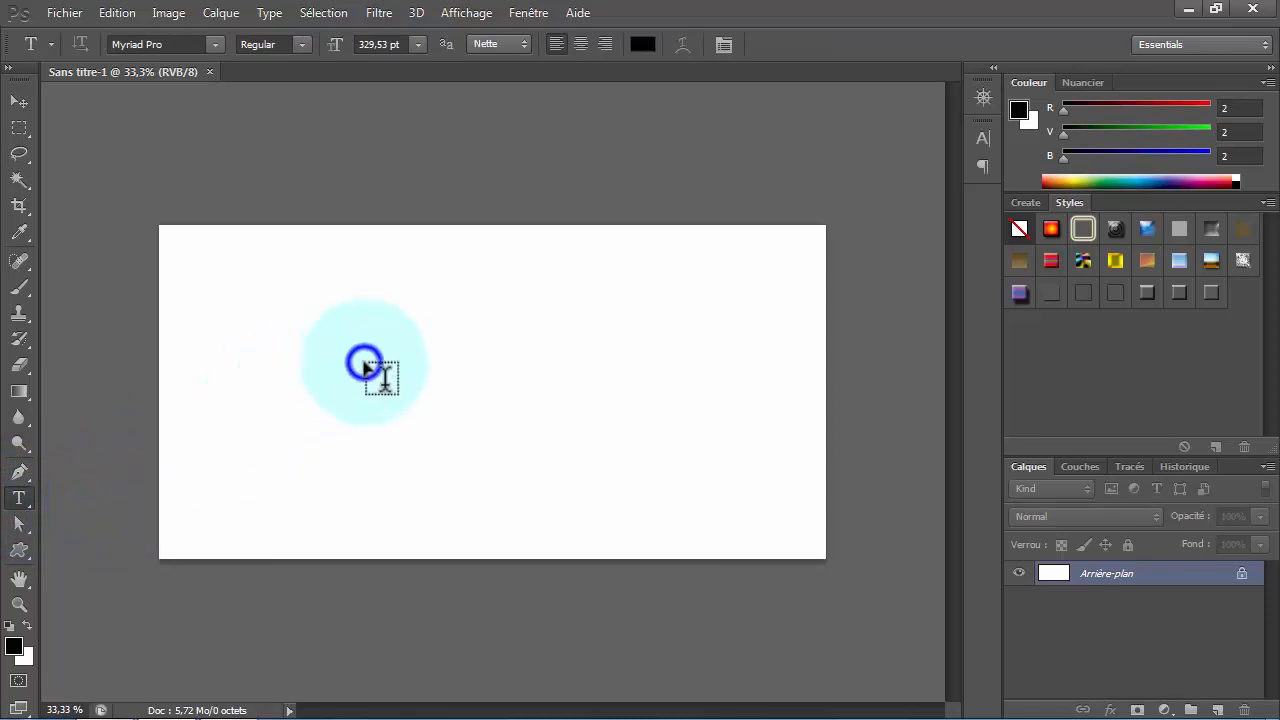
click(216, 44)
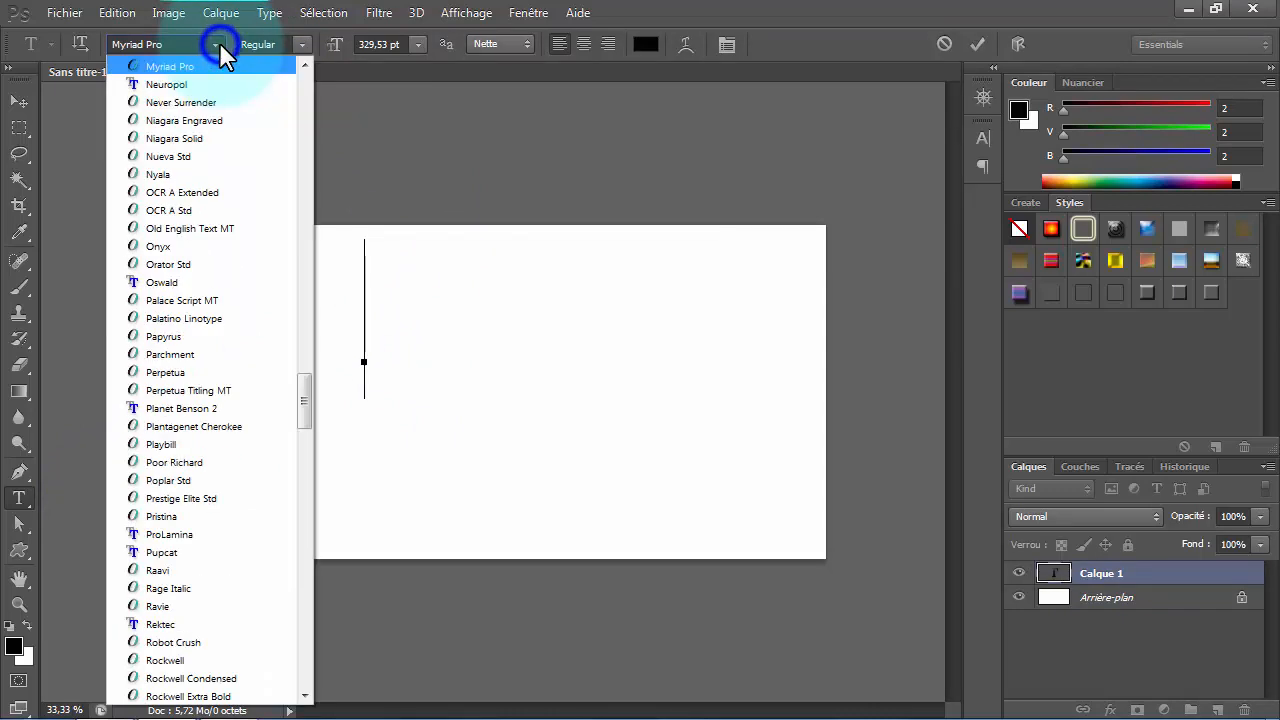
drag(307, 397, 283, 86)
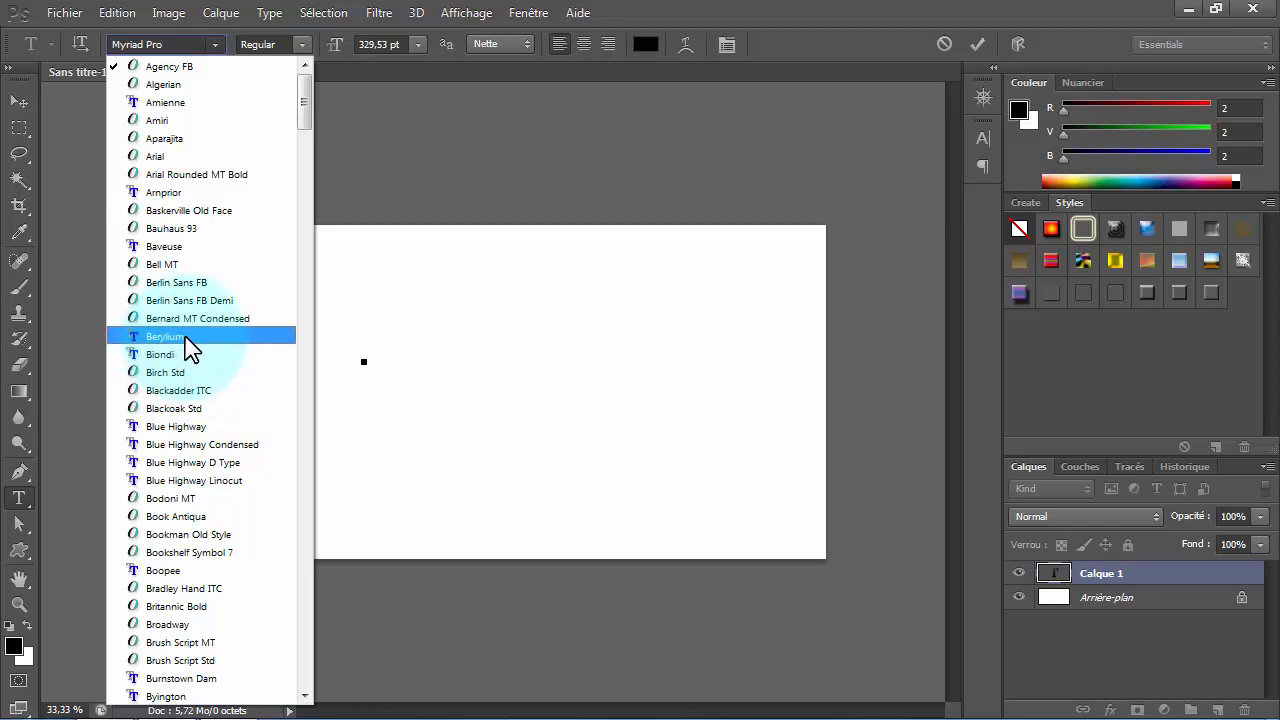
click(186, 229)
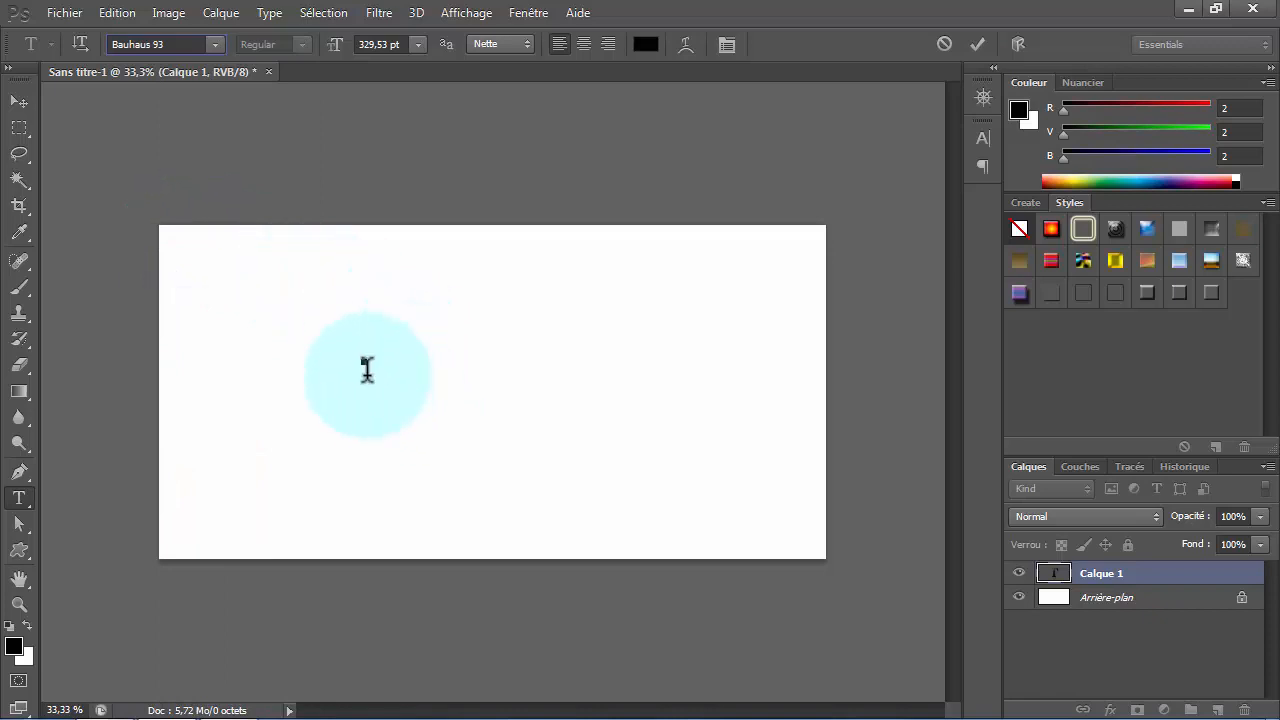
click(364, 364)
click(418, 42)
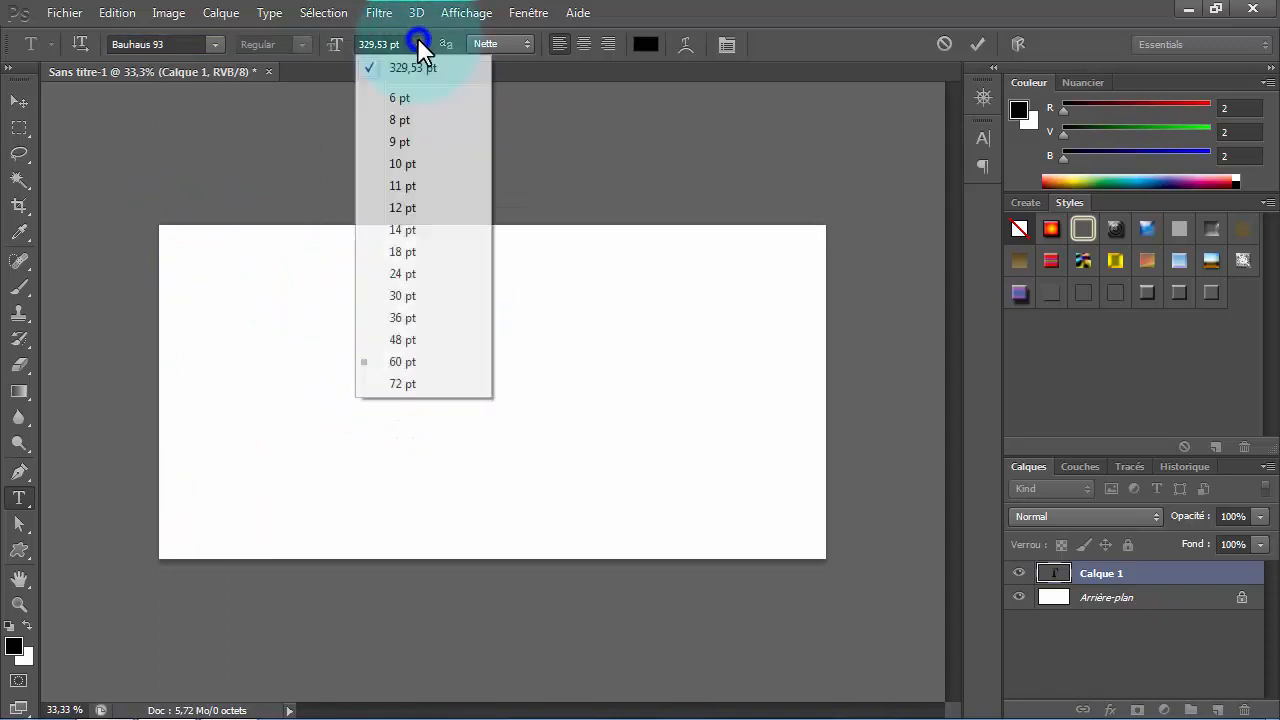
click(400, 384)
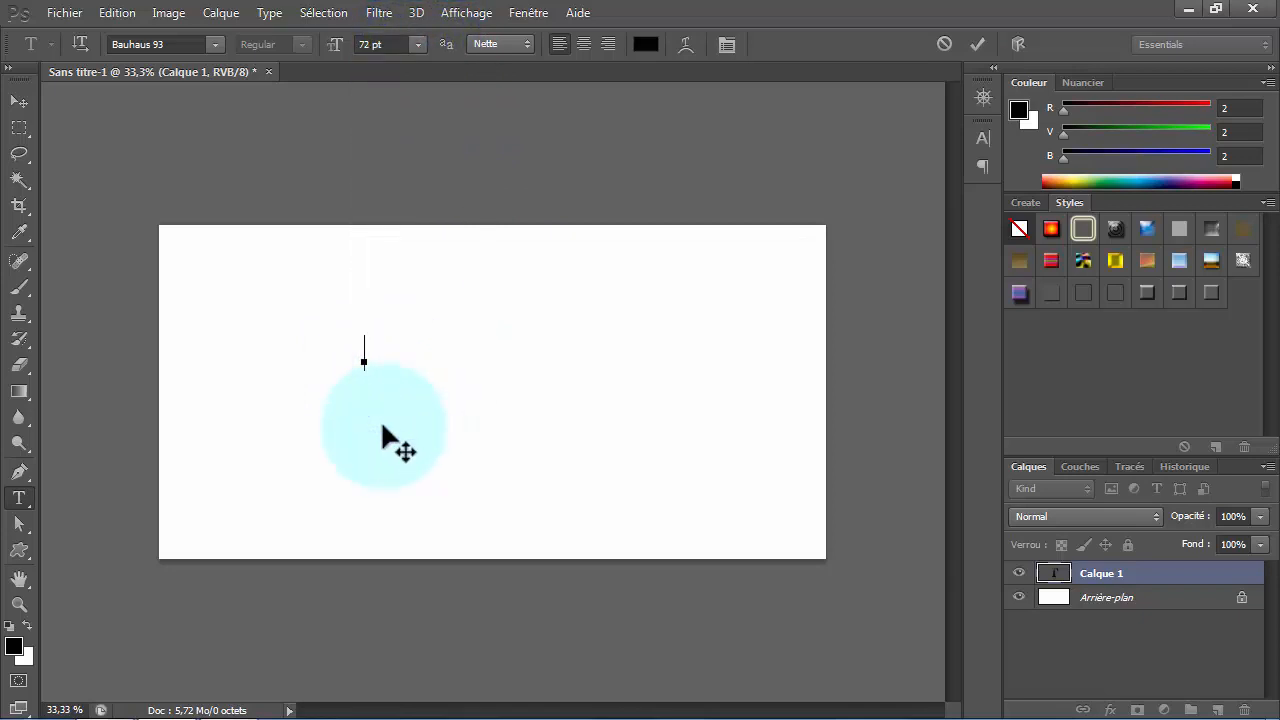
- Enter the text "Top Math ABDELOUHAB" on the canvas
text(Top M)
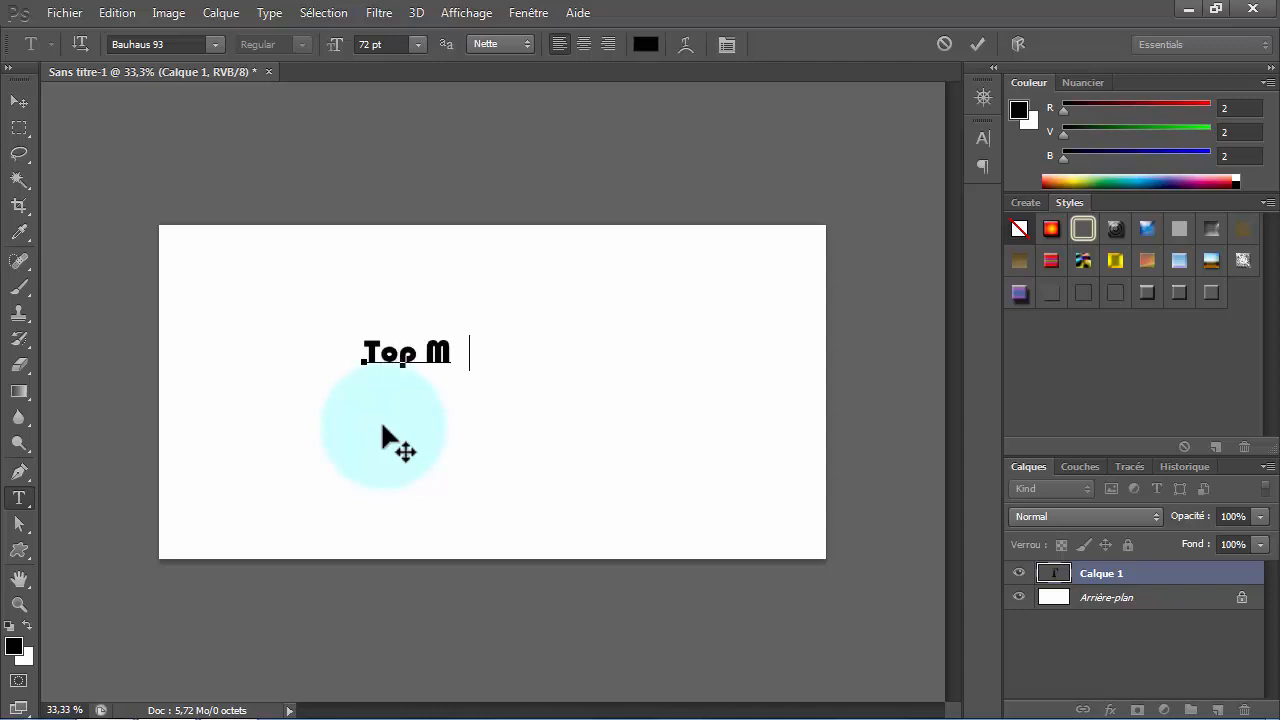
text(ath AB)
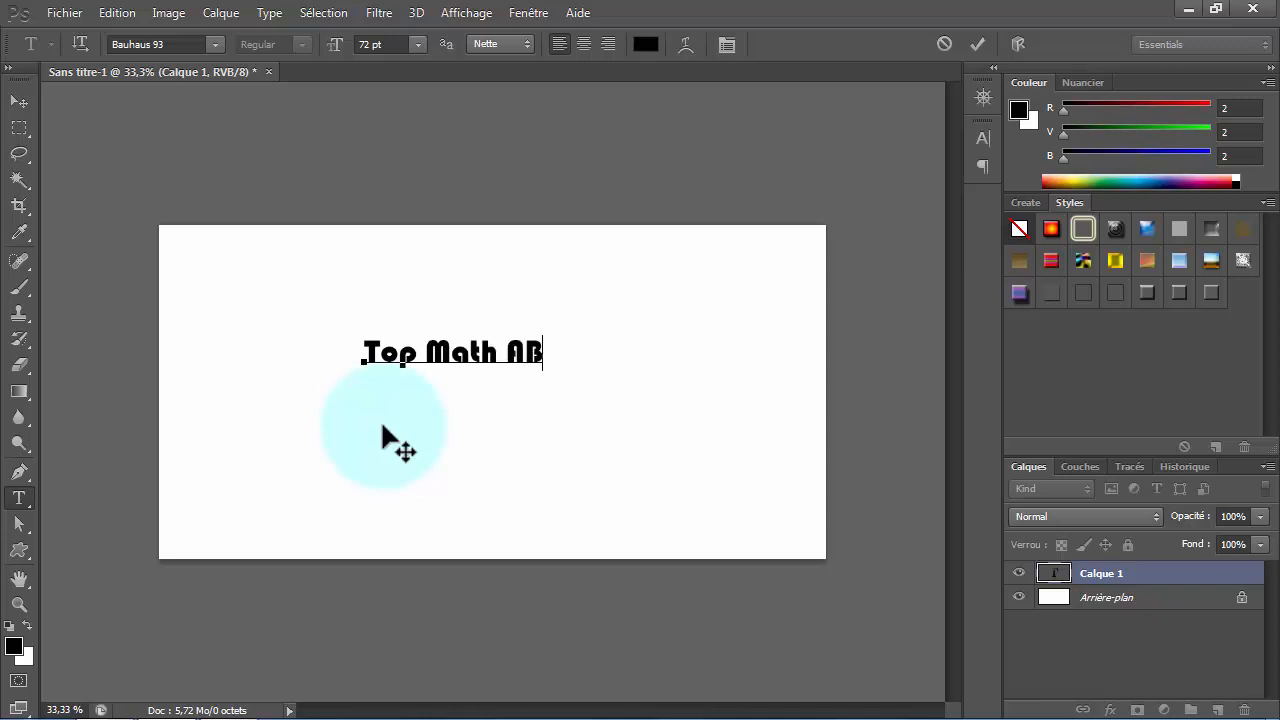
text(DELOU)
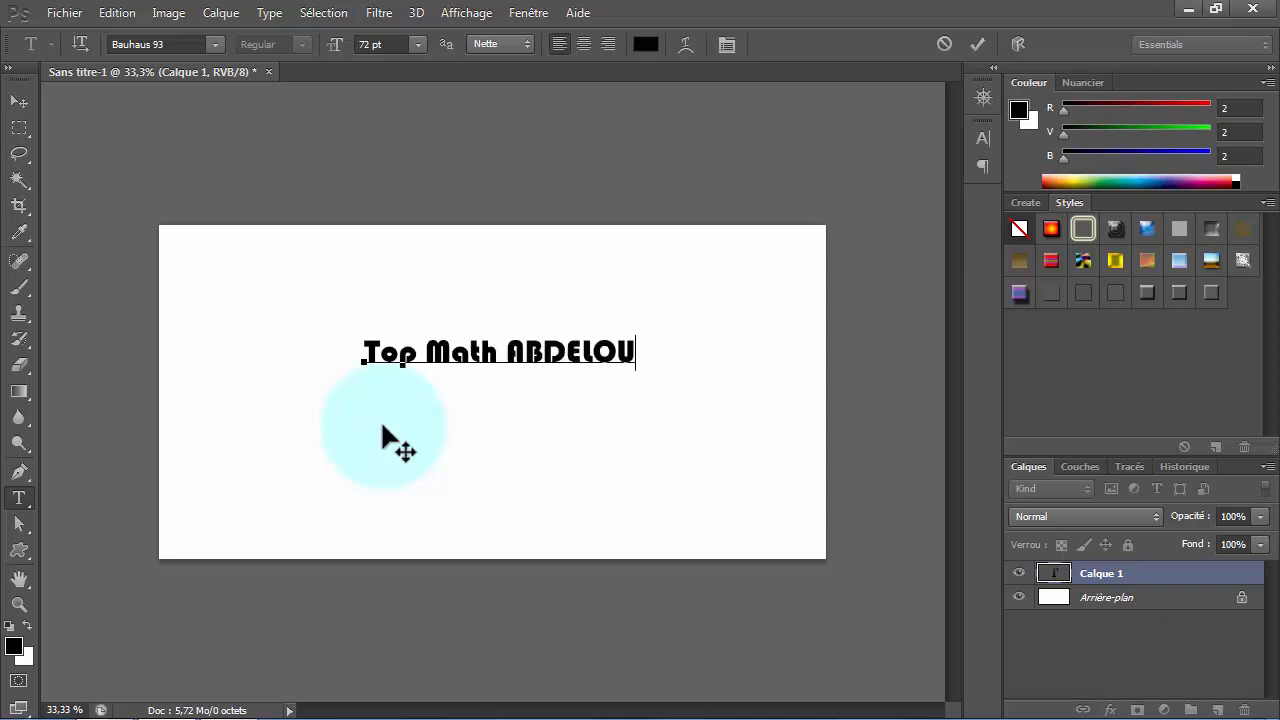
text(HAB)
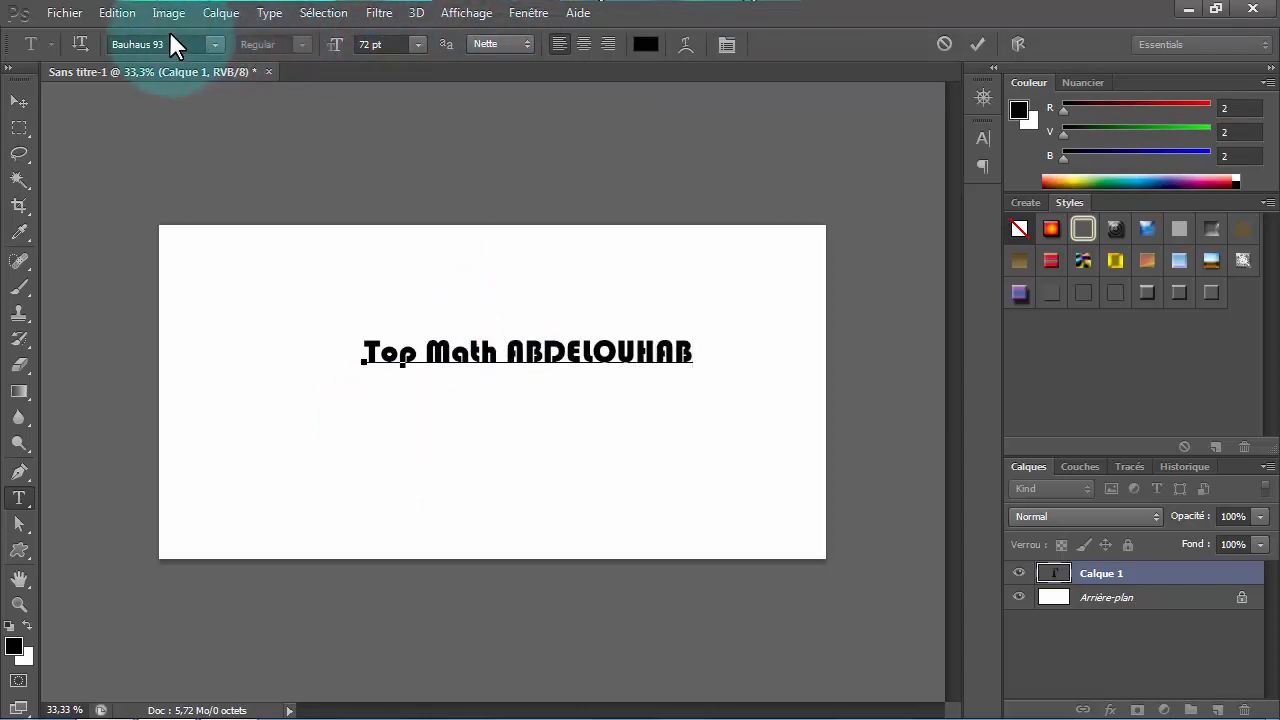
- Enlarge the text with Free Transform to about 163% width and 500% height, and apply the transformation
click(128, 13)
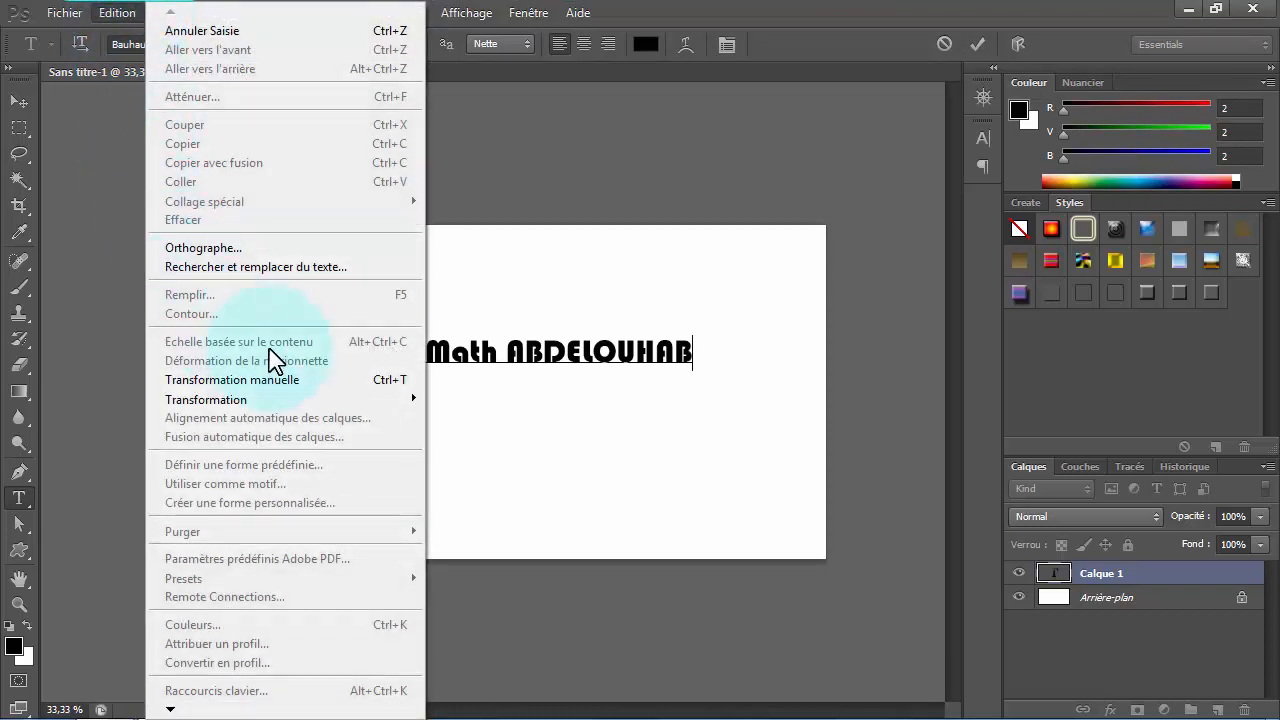
click(317, 399)
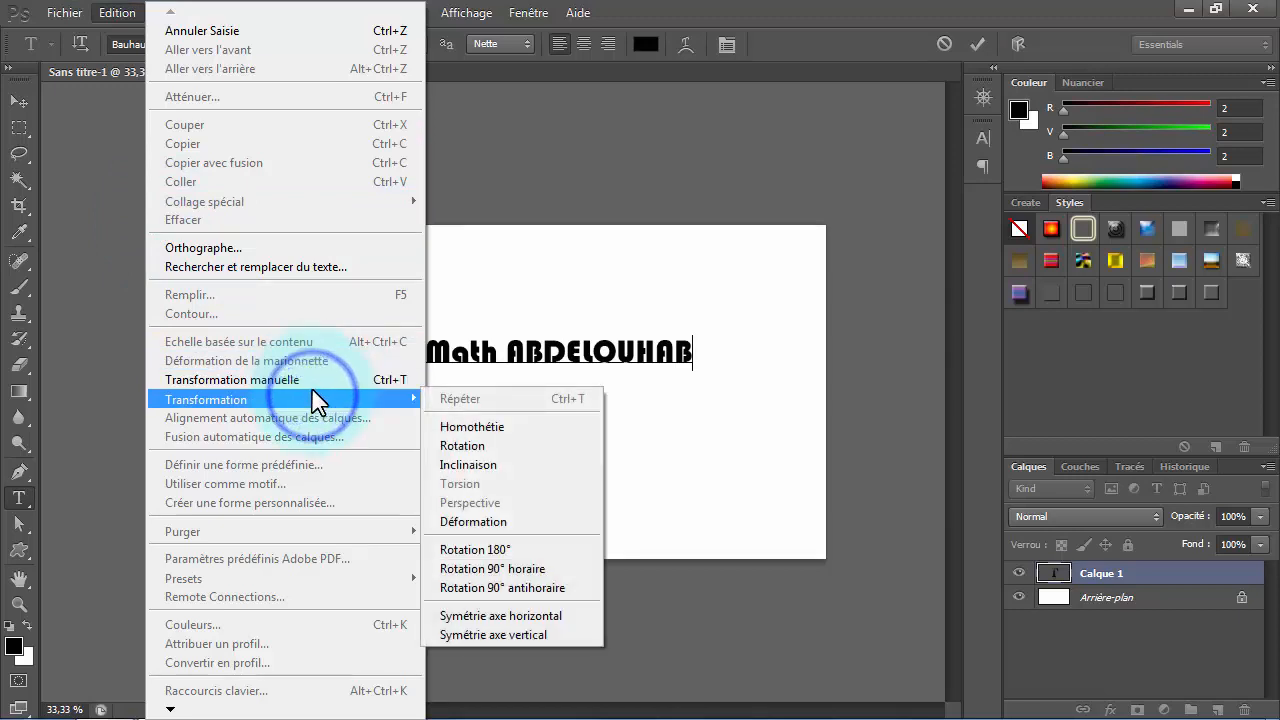
click(314, 380)
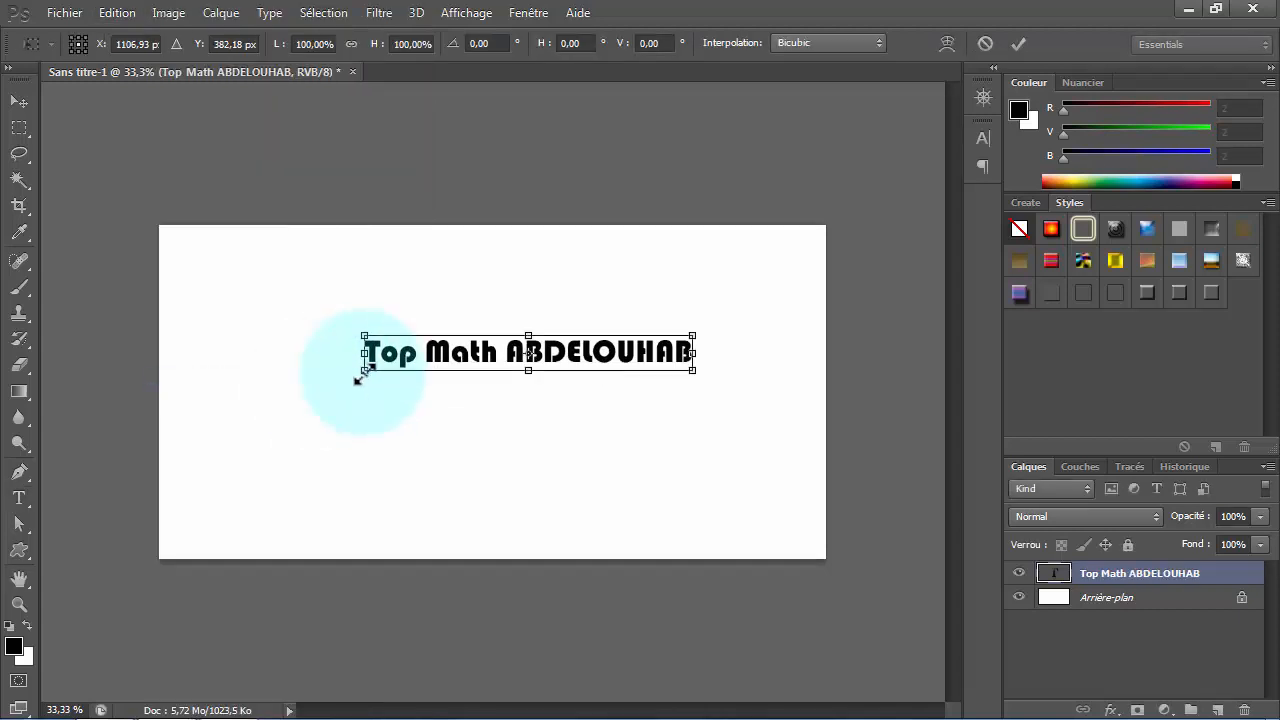
drag(363, 371, 243, 458)
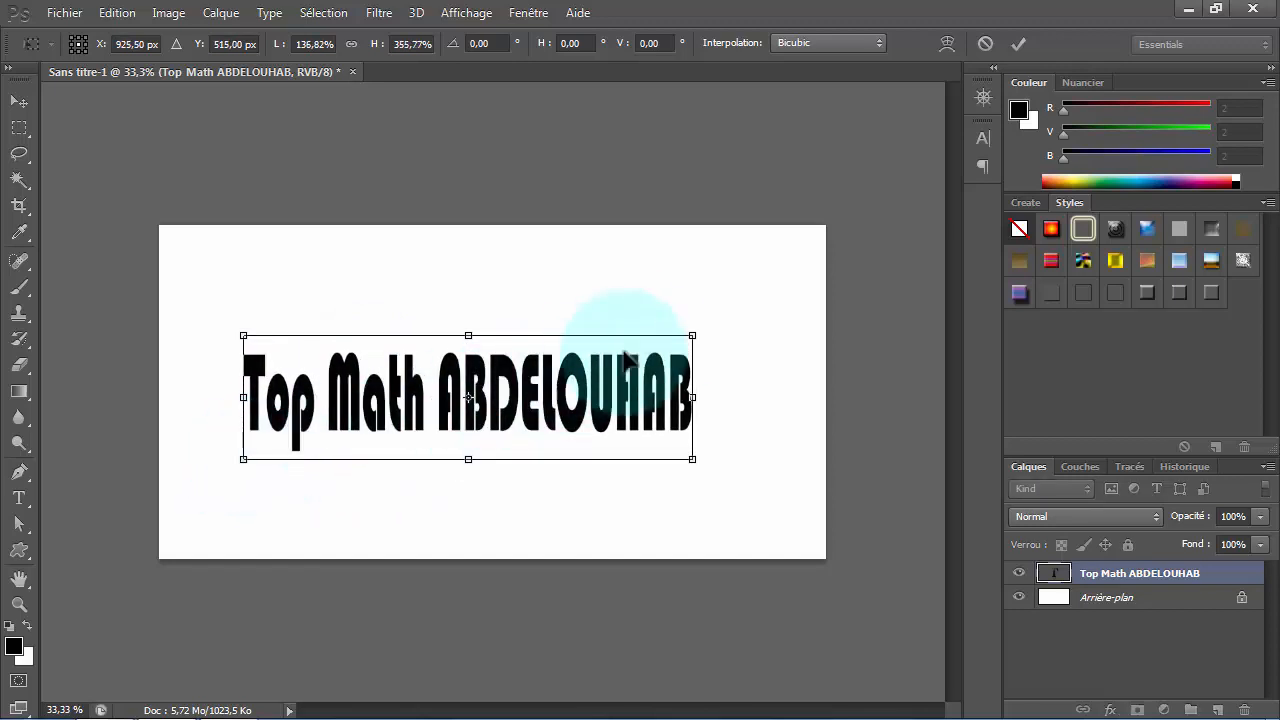
drag(693, 335, 761, 308)
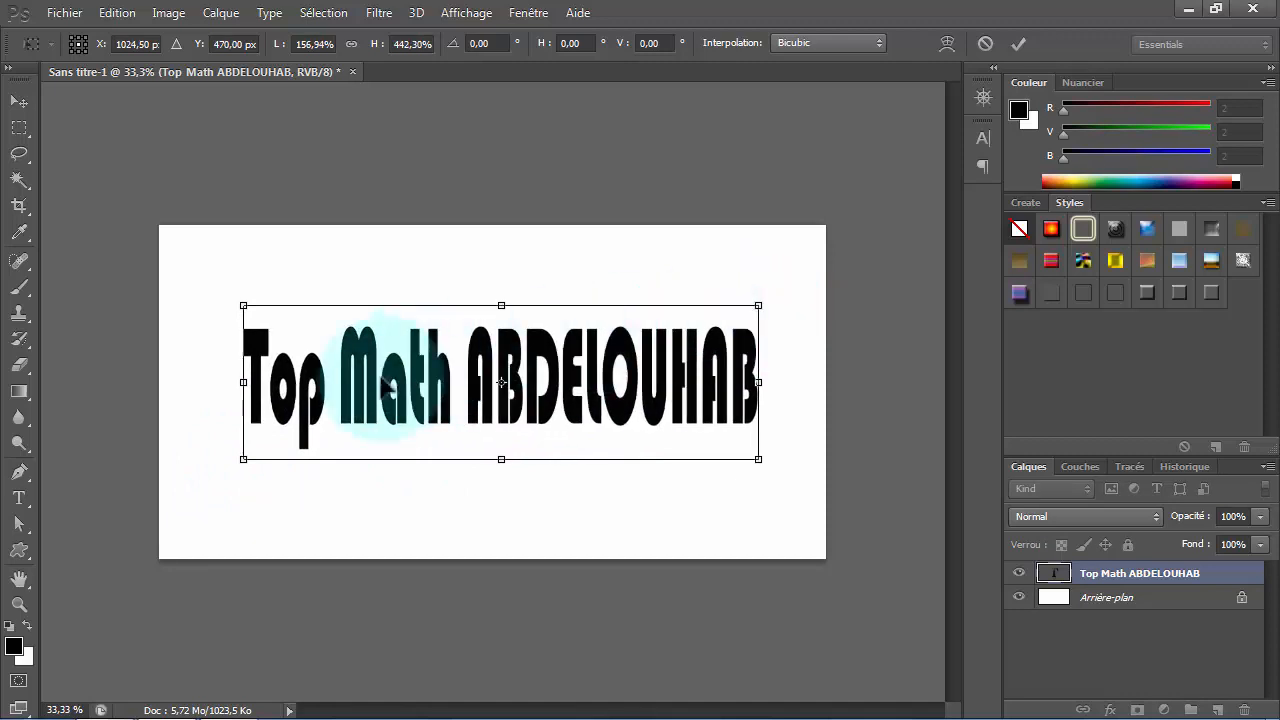
drag(247, 456, 225, 476)
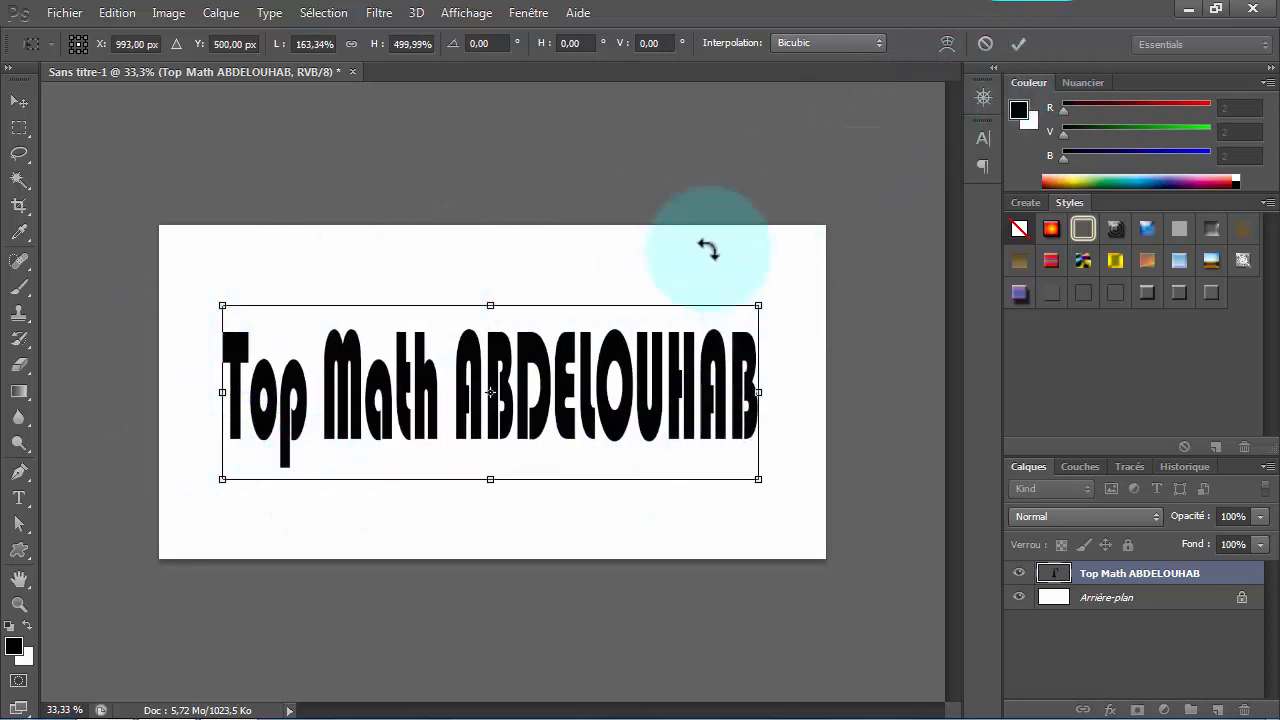
click(1018, 43)
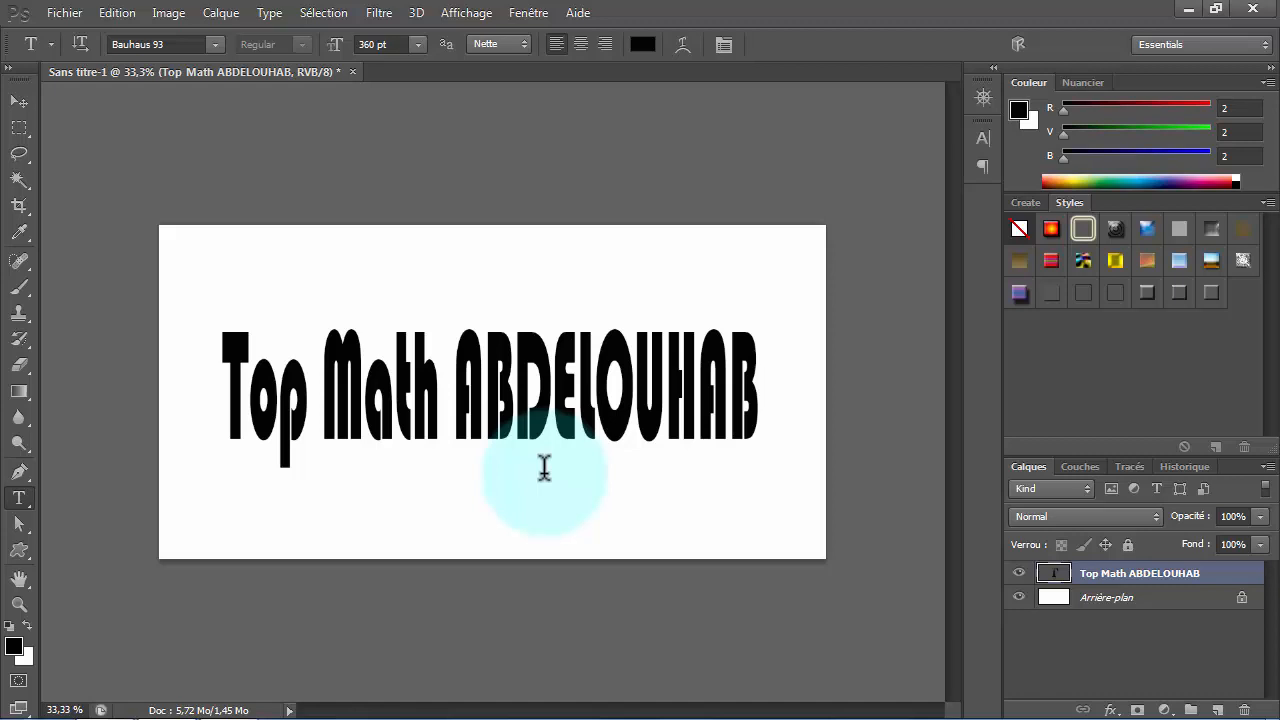
- Select all of the text on its layer and look through the fonts available for it
double_click(1055, 578)
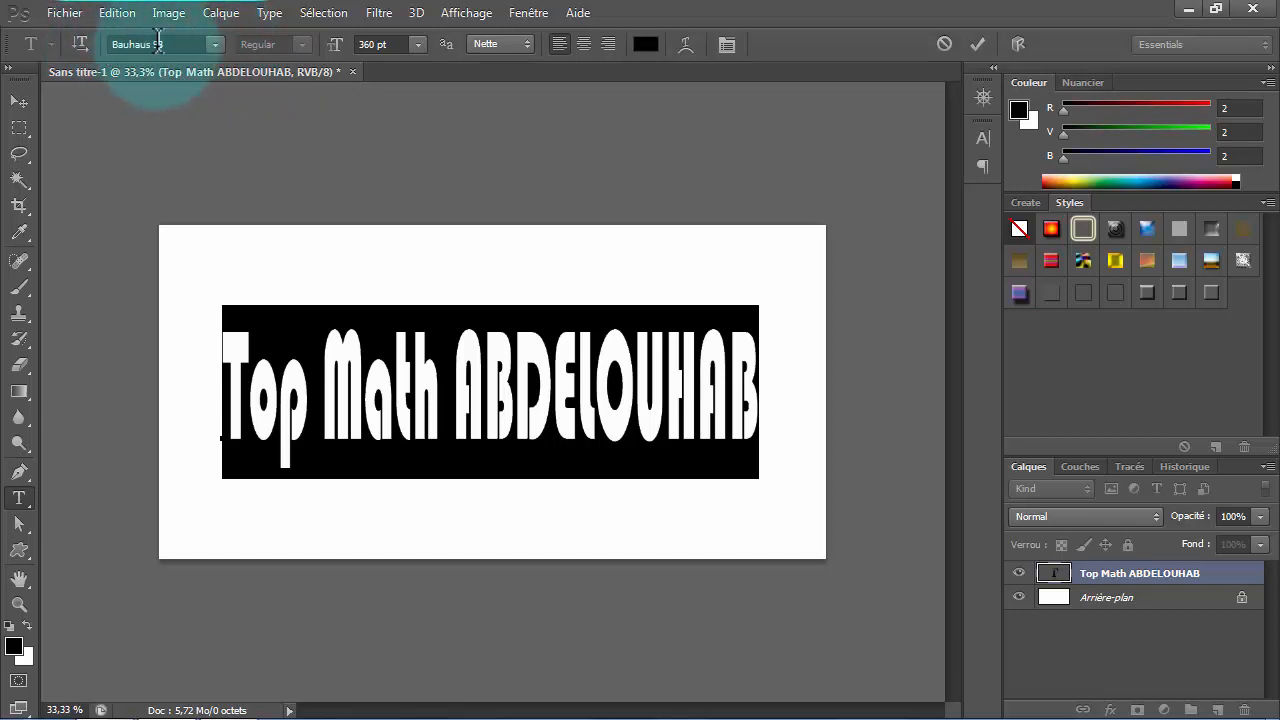
click(215, 43)
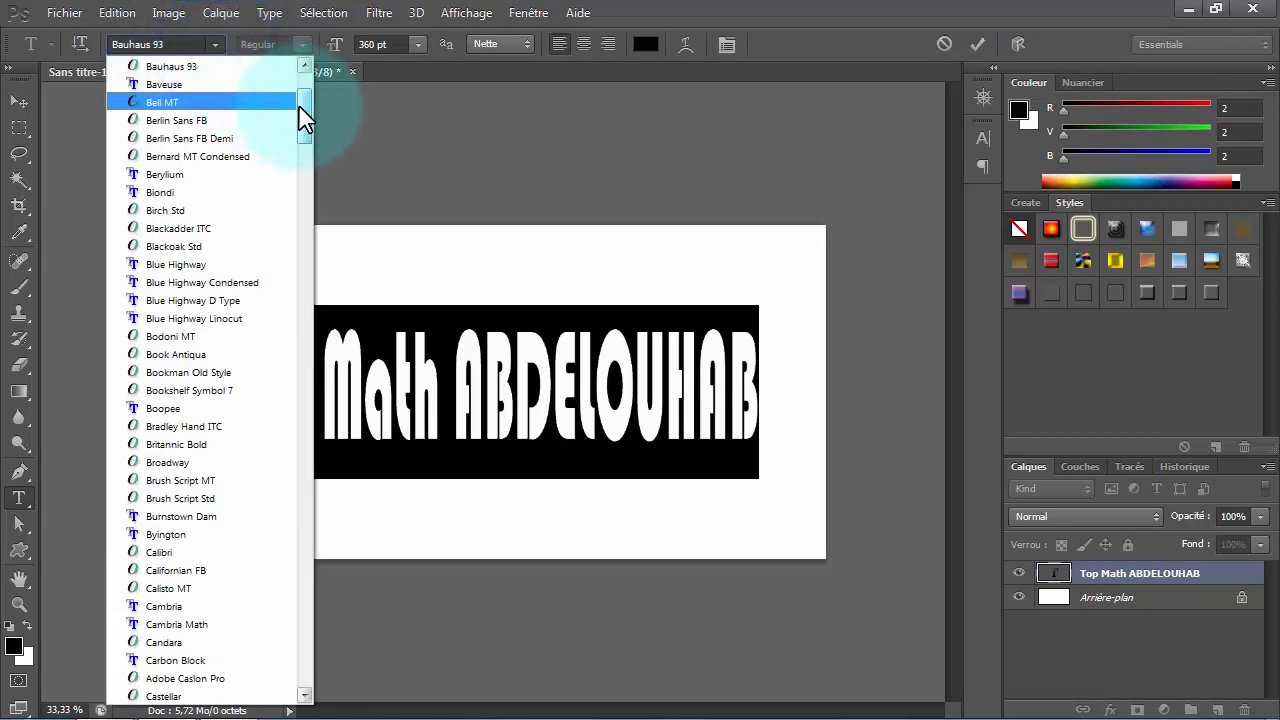
drag(303, 117, 310, 82)
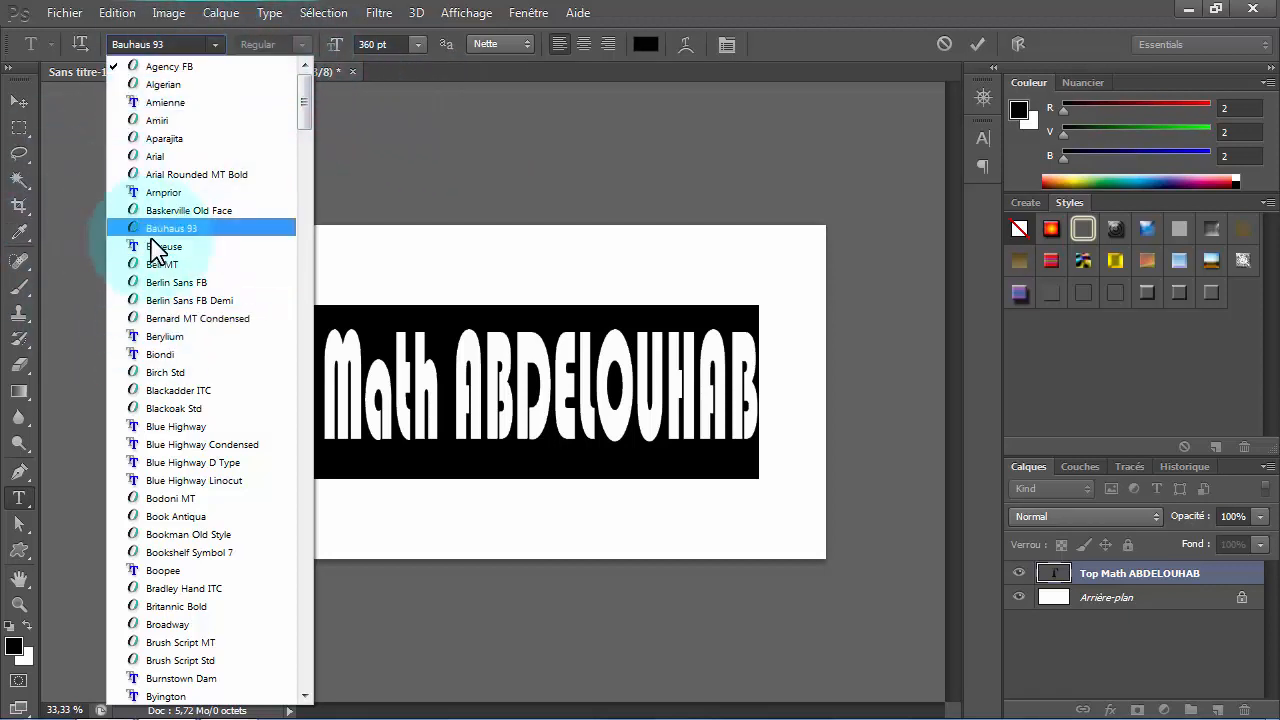
click(363, 129)
- Open Google Chrome from its shortcut in the desktop folder abd
mouse_move(175, 712)
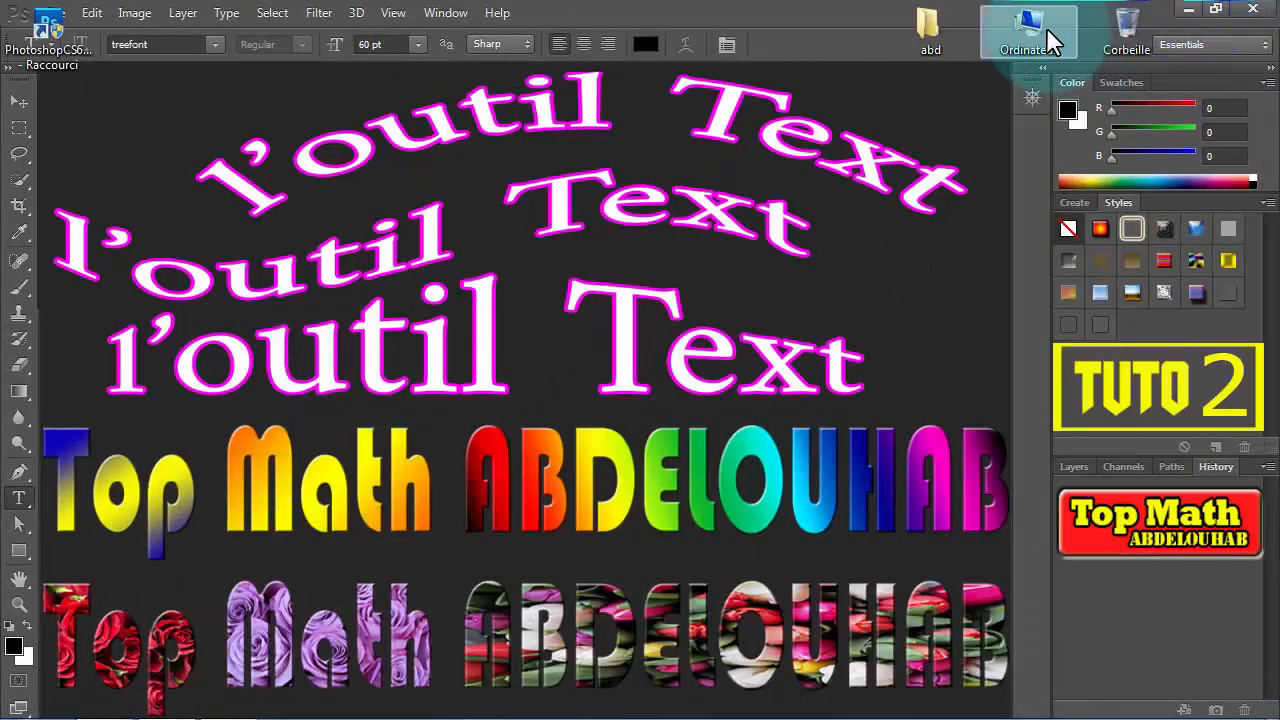
double_click(928, 28)
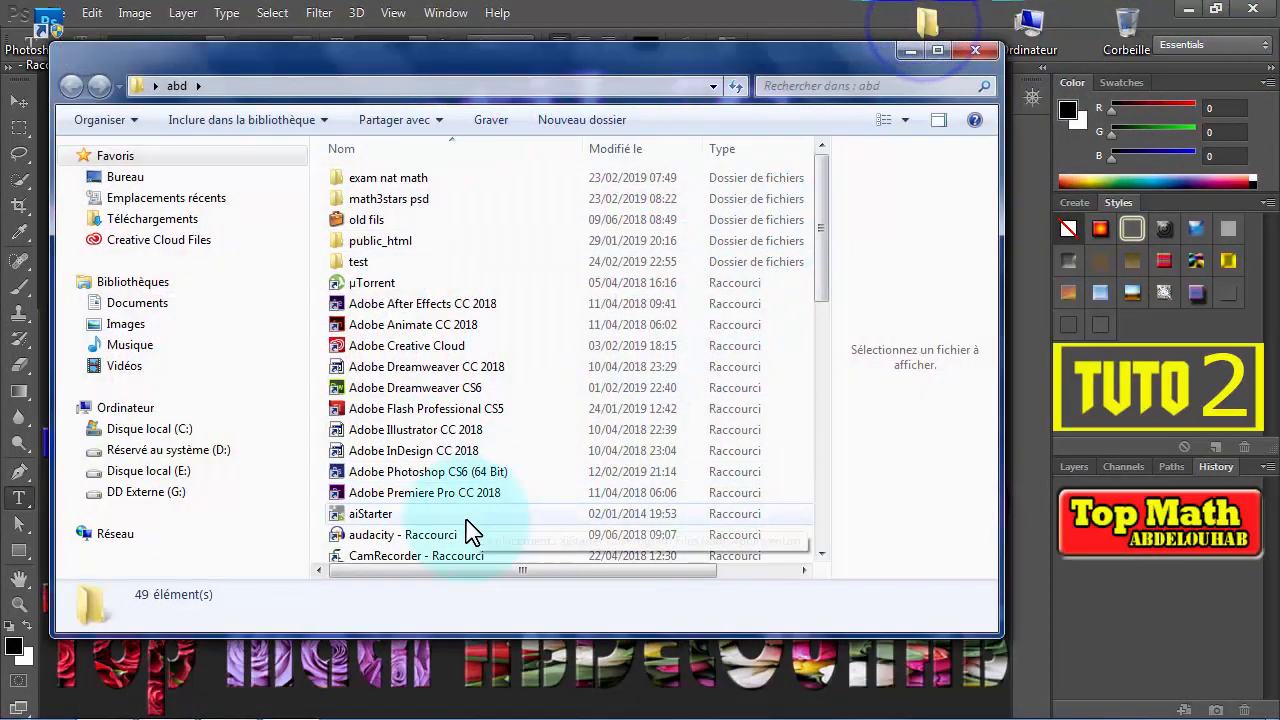
scroll(470, 530, down, 5)
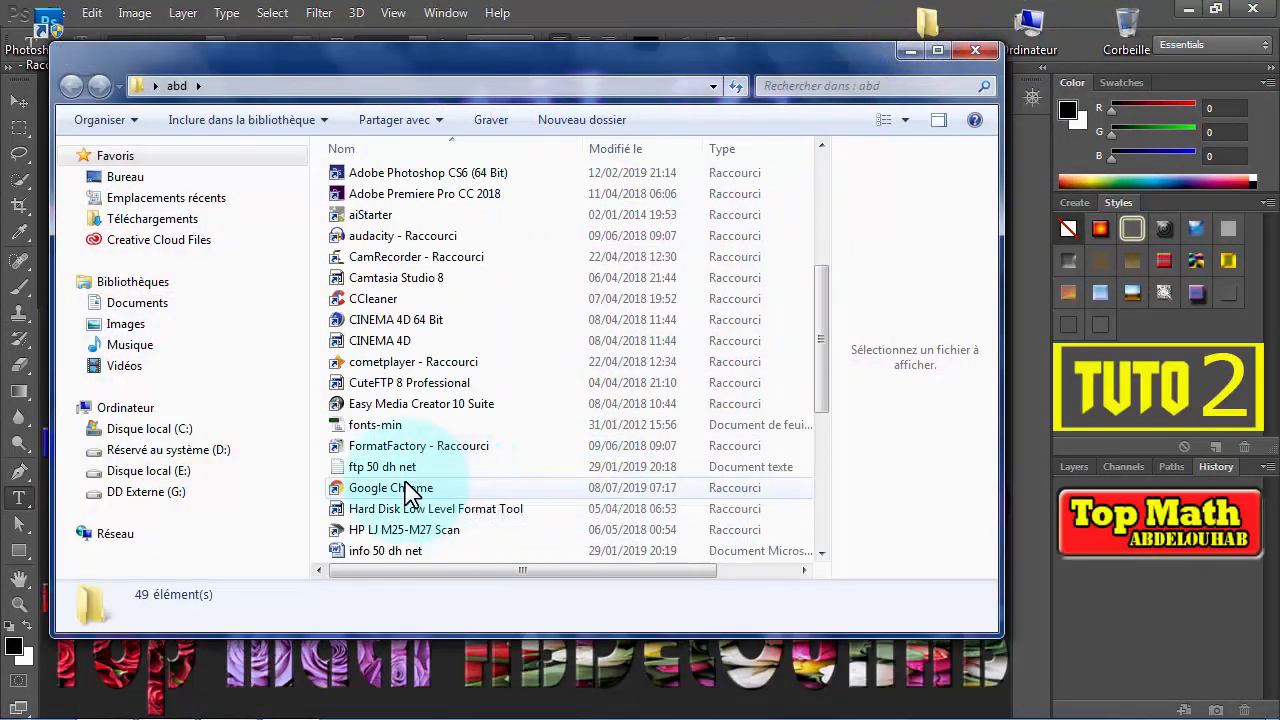
double_click(402, 488)
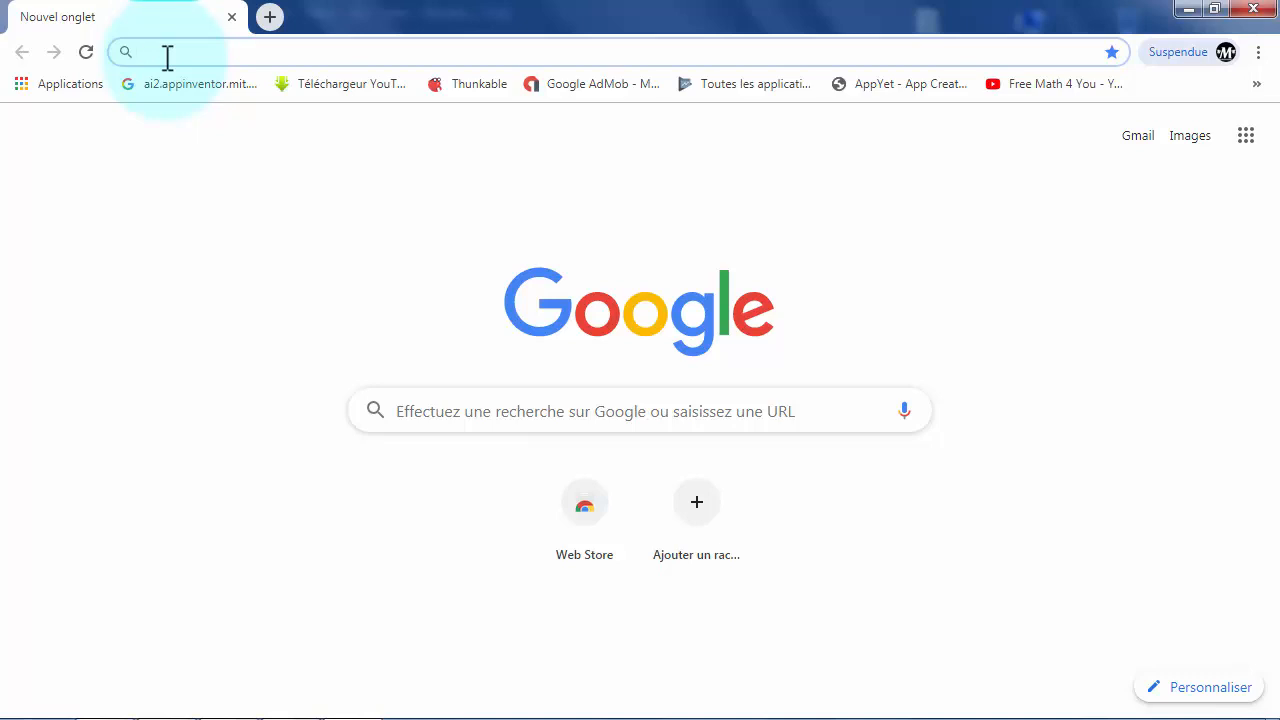
- Search the web for "datafont"
text(DATA)
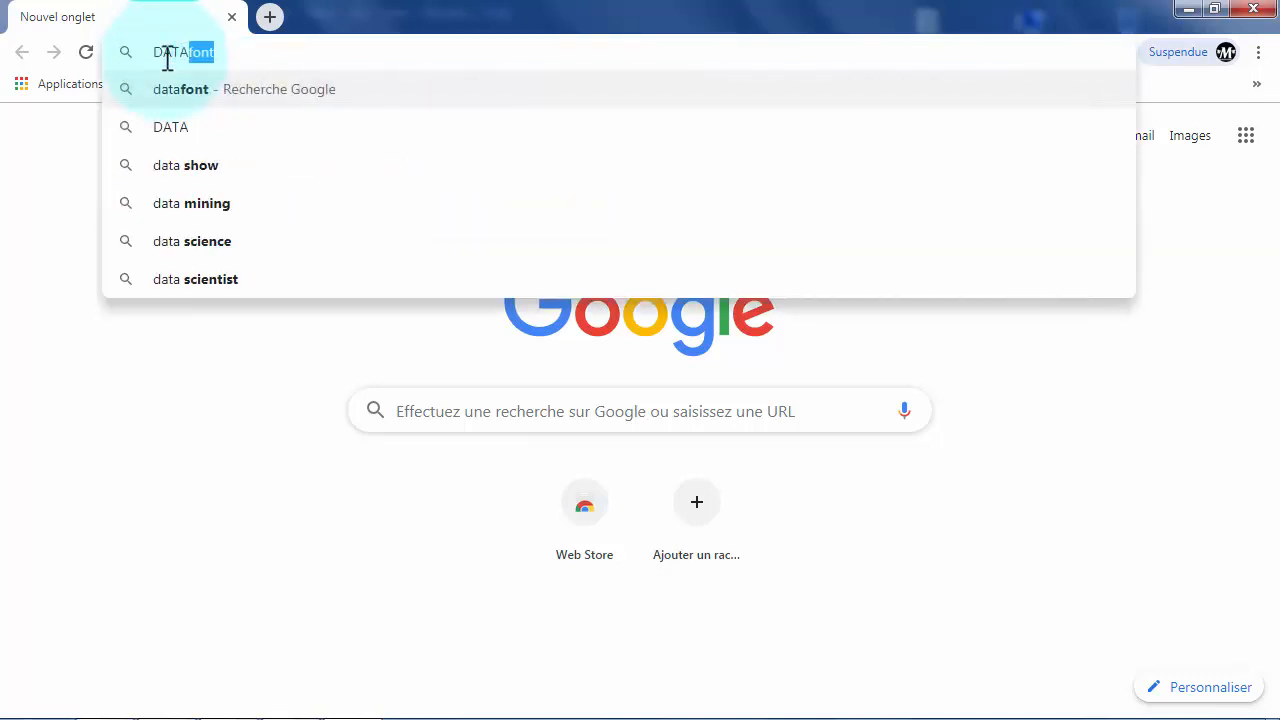
key(Return)
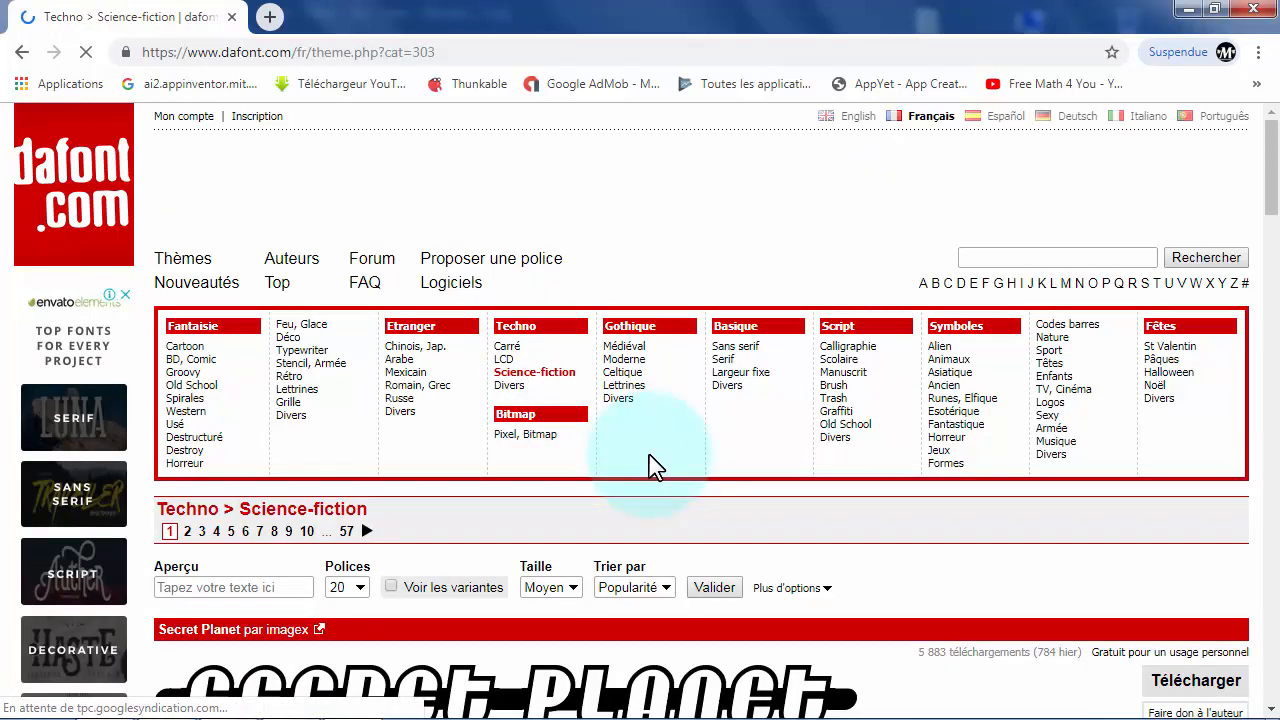
- Browse the Techno > Science-fiction fonts on dafont.com and download the Blade Runner Movie Font
scroll(648, 466, down, 4)
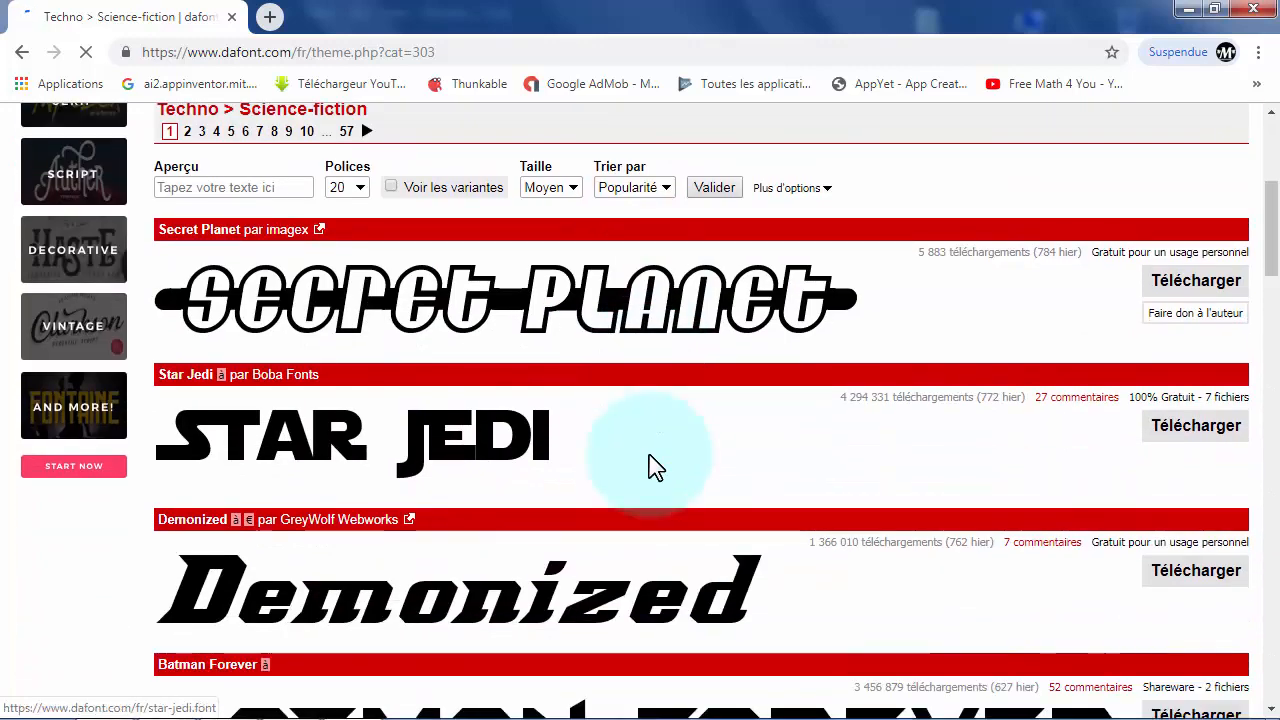
scroll(652, 466, down, 4)
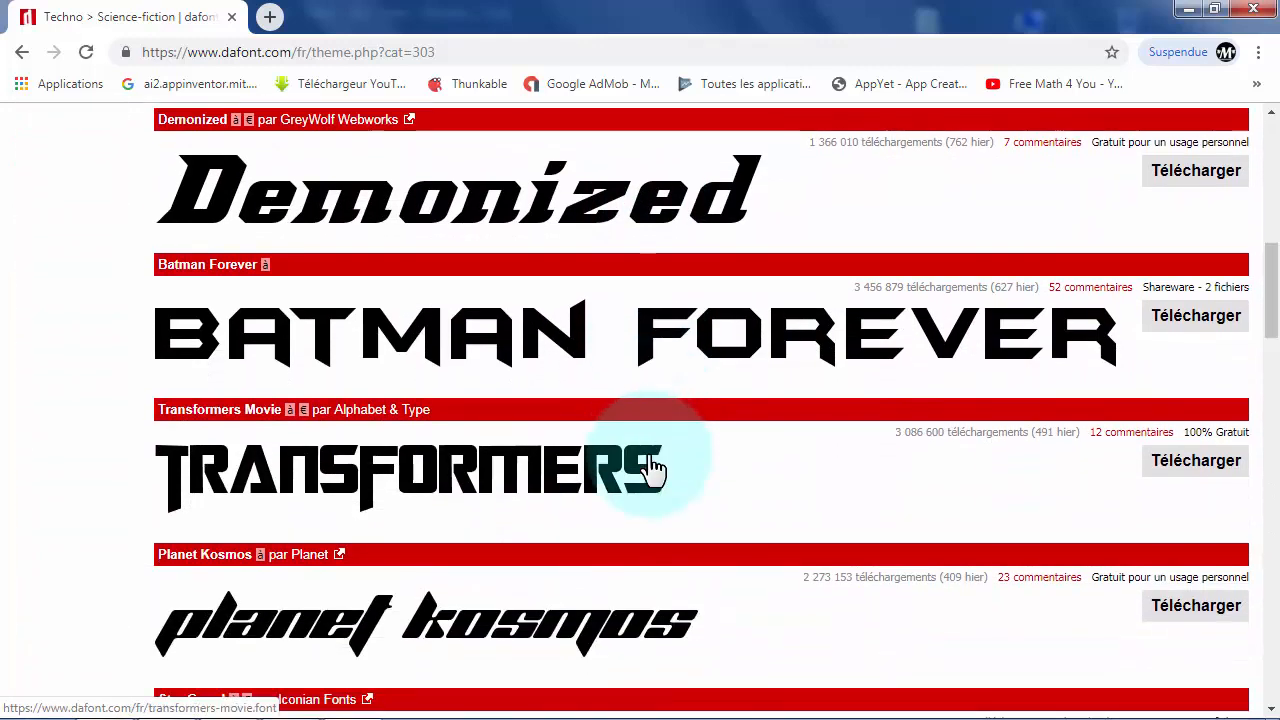
scroll(652, 466, down, 5)
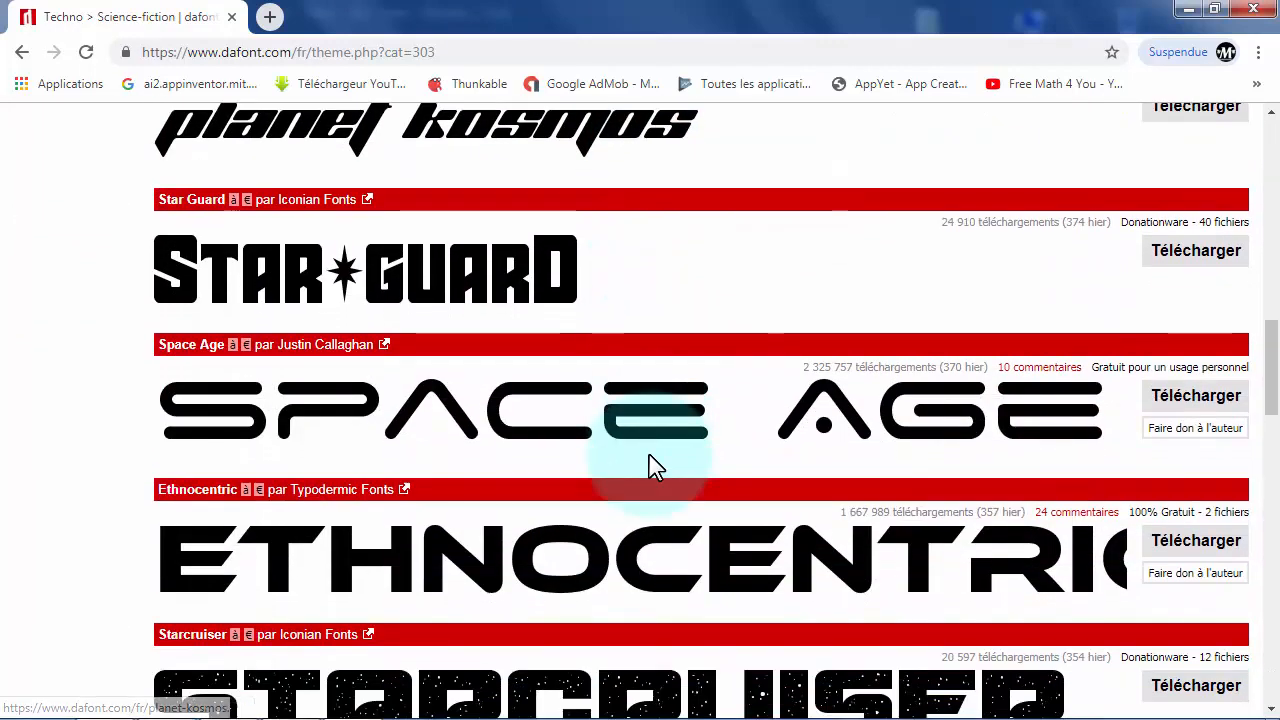
scroll(650, 466, down, 4)
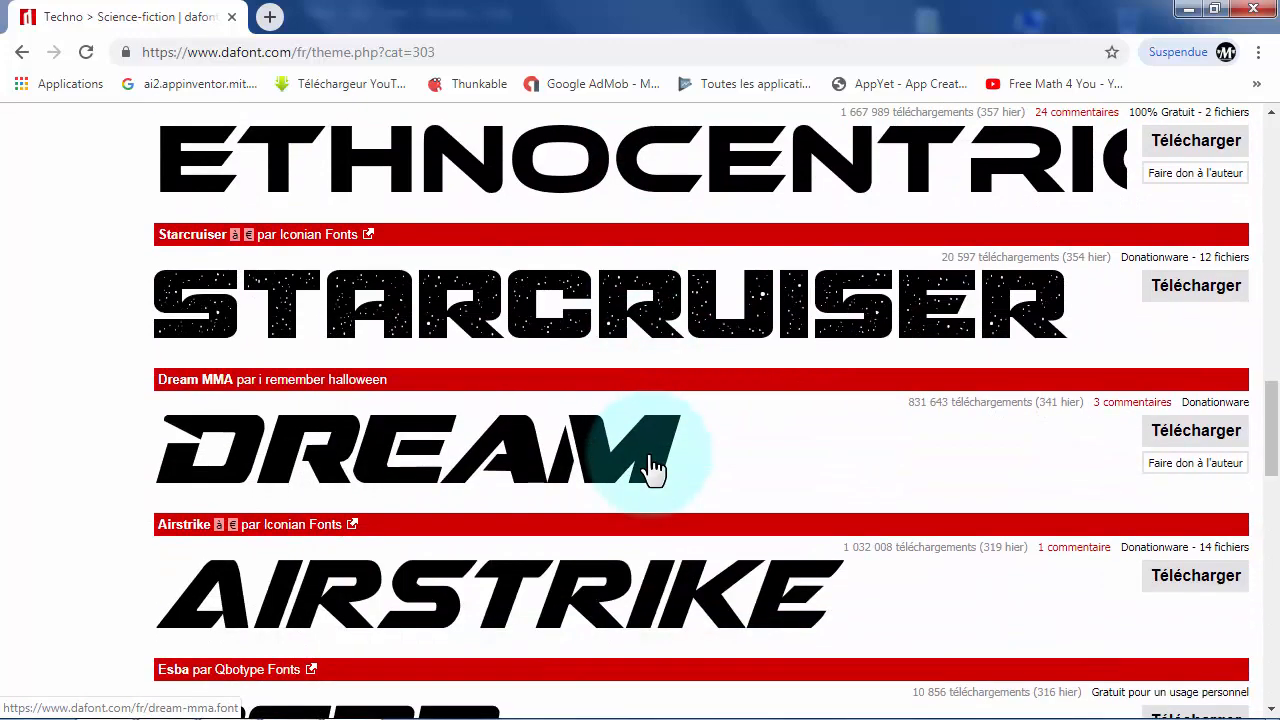
scroll(652, 466, down, 7)
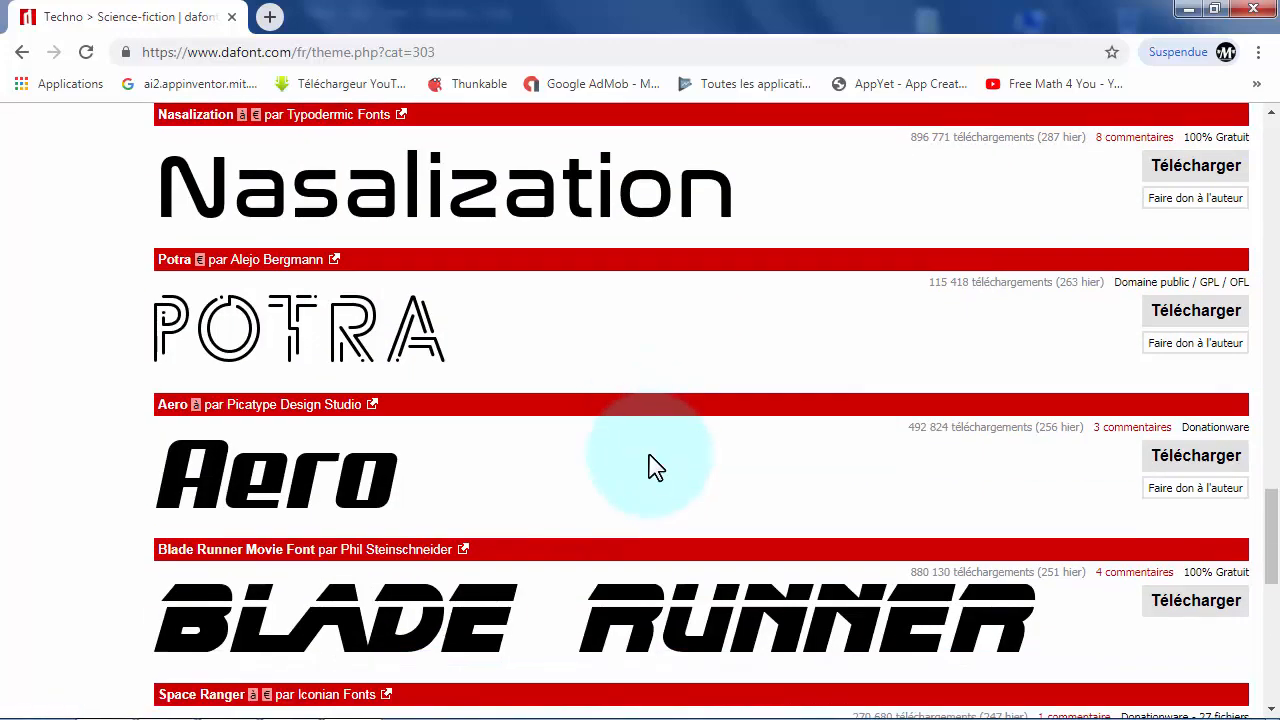
scroll(655, 467, down, 7)
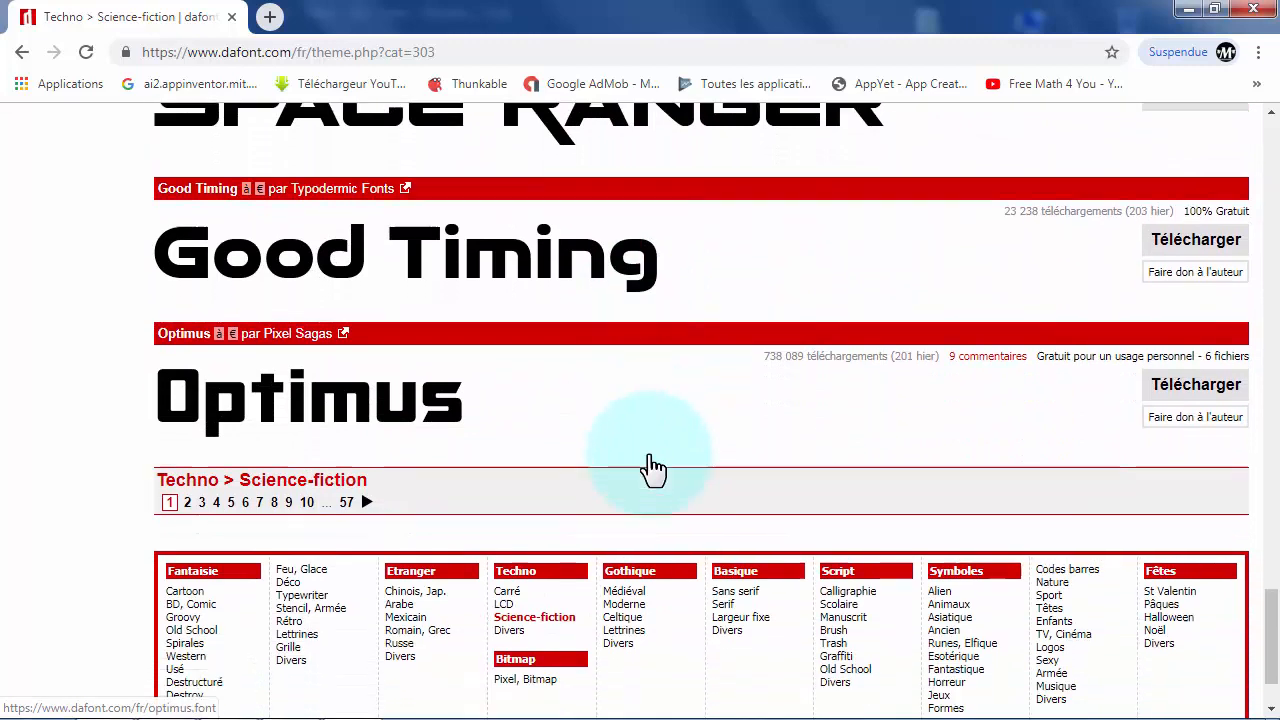
scroll(652, 466, down, 1)
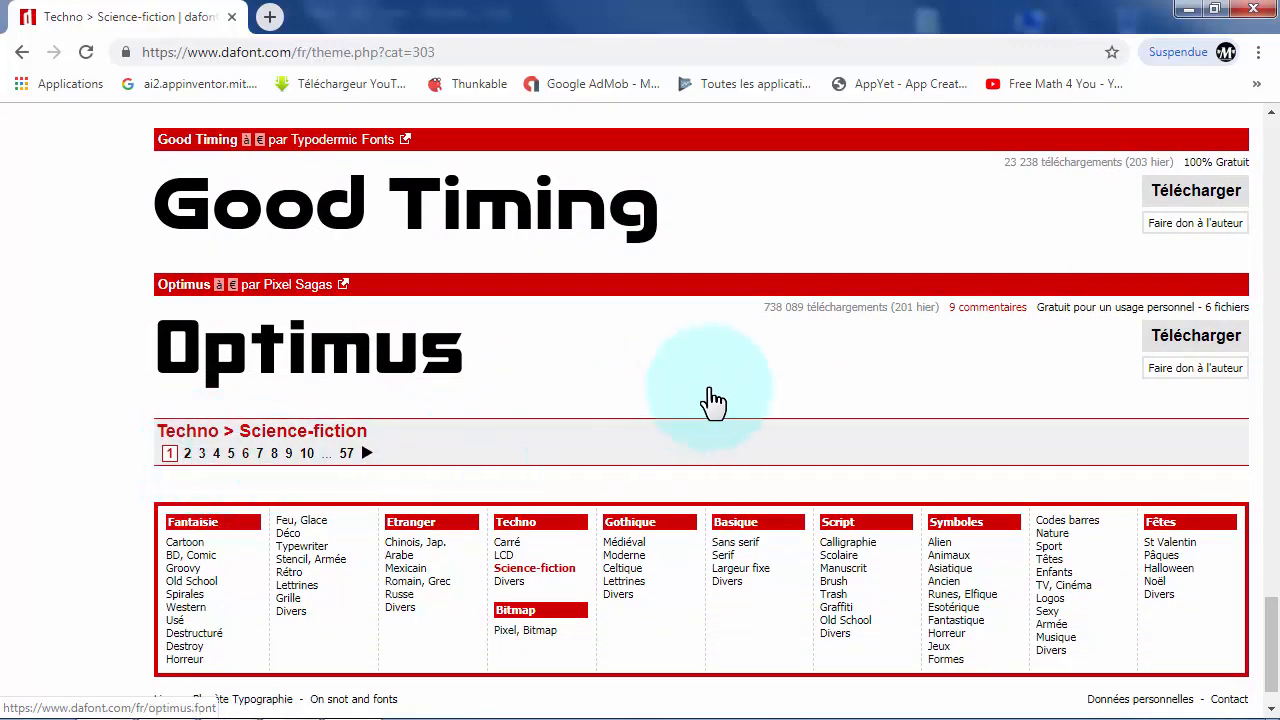
scroll(714, 400, up, 2)
scroll(849, 420, up, 2)
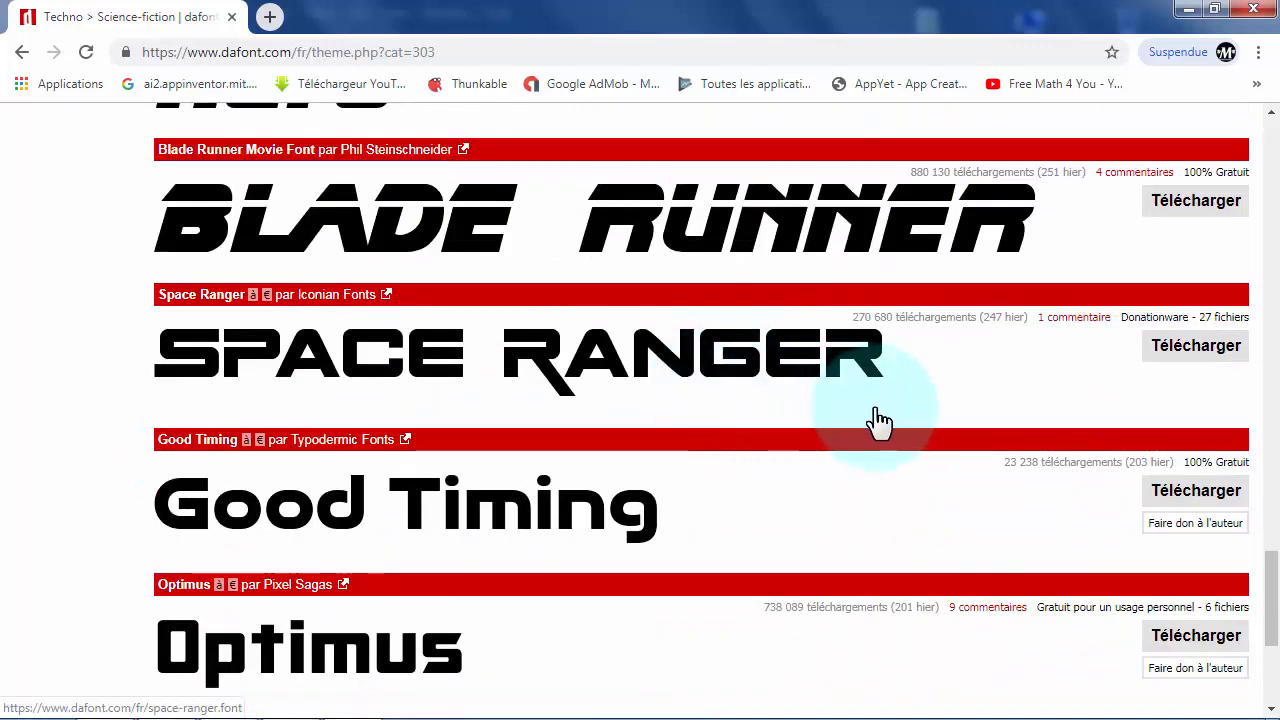
scroll(877, 429, up, 2)
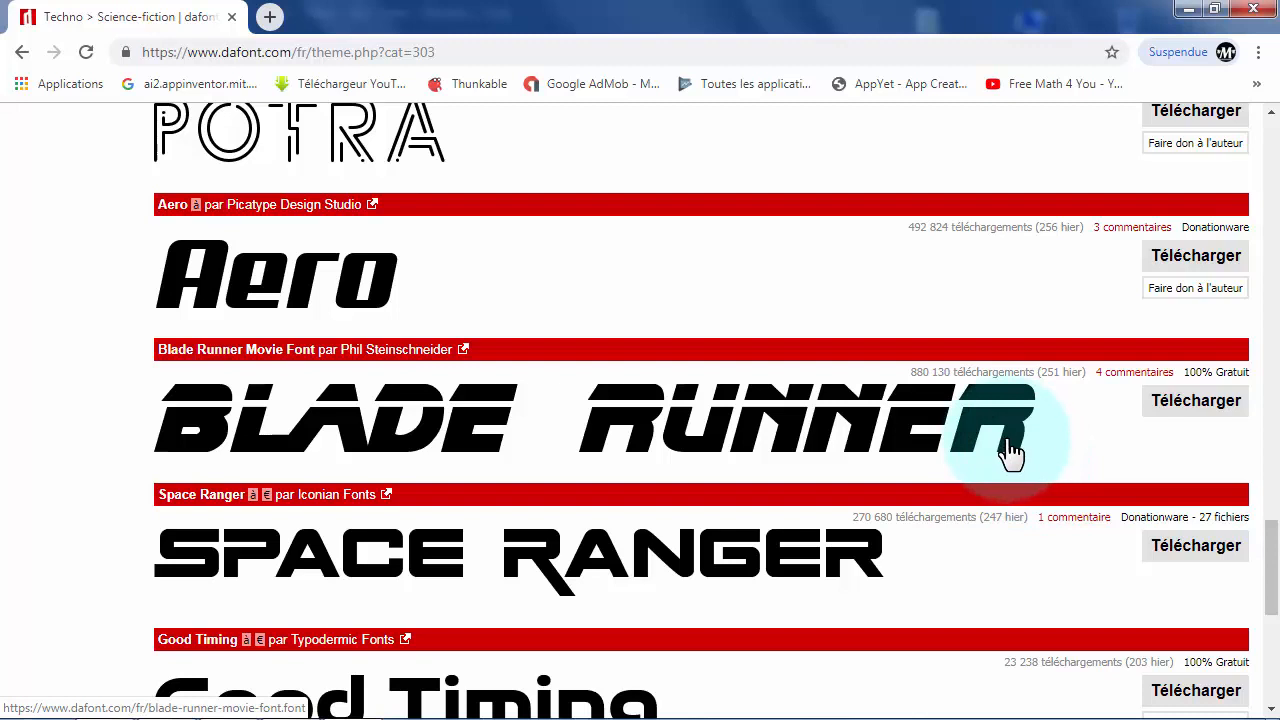
click(1203, 415)
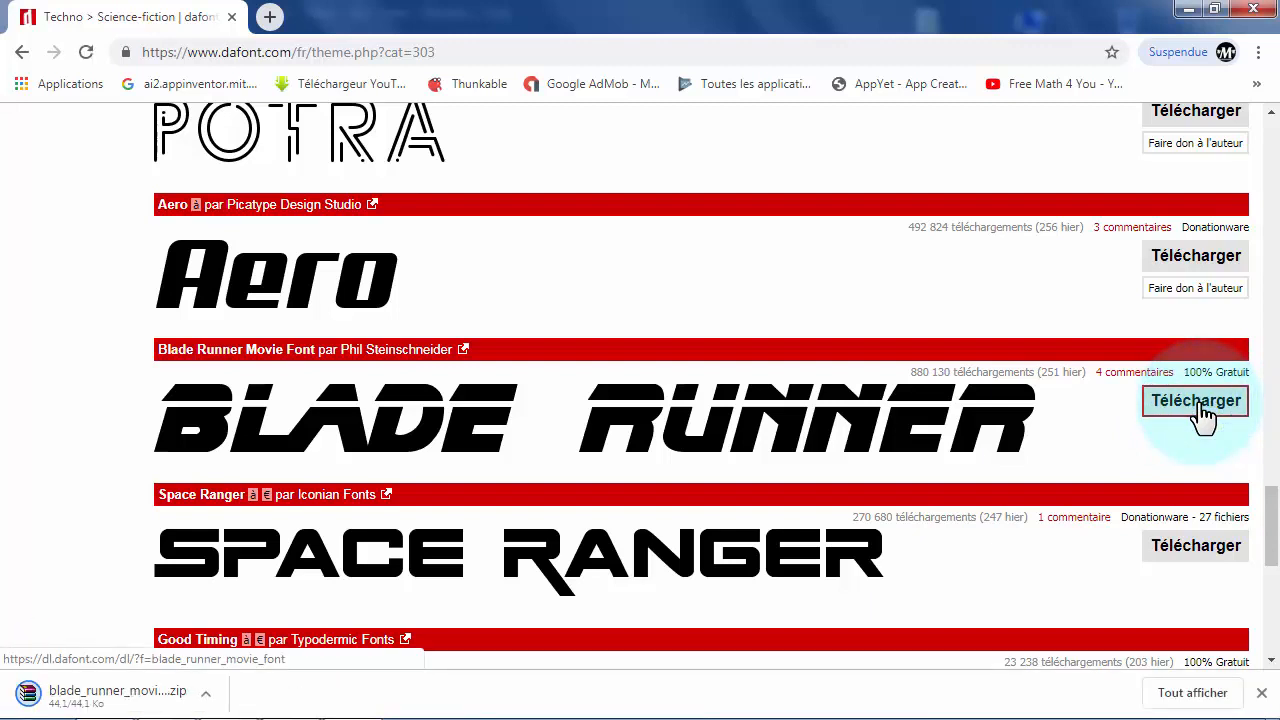
- Show the downloaded blade_runner_movie_font archive in its folder, copy it, and close the folder window
mouse_move(232, 710)
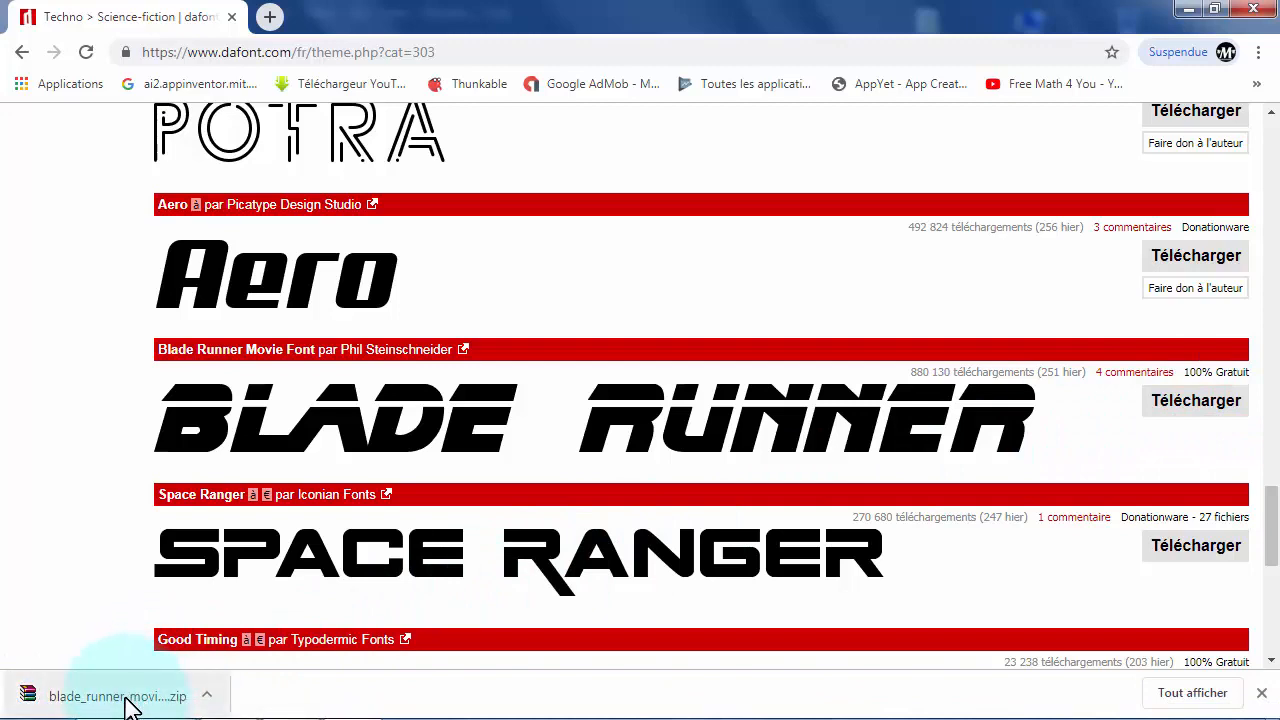
right_click(124, 704)
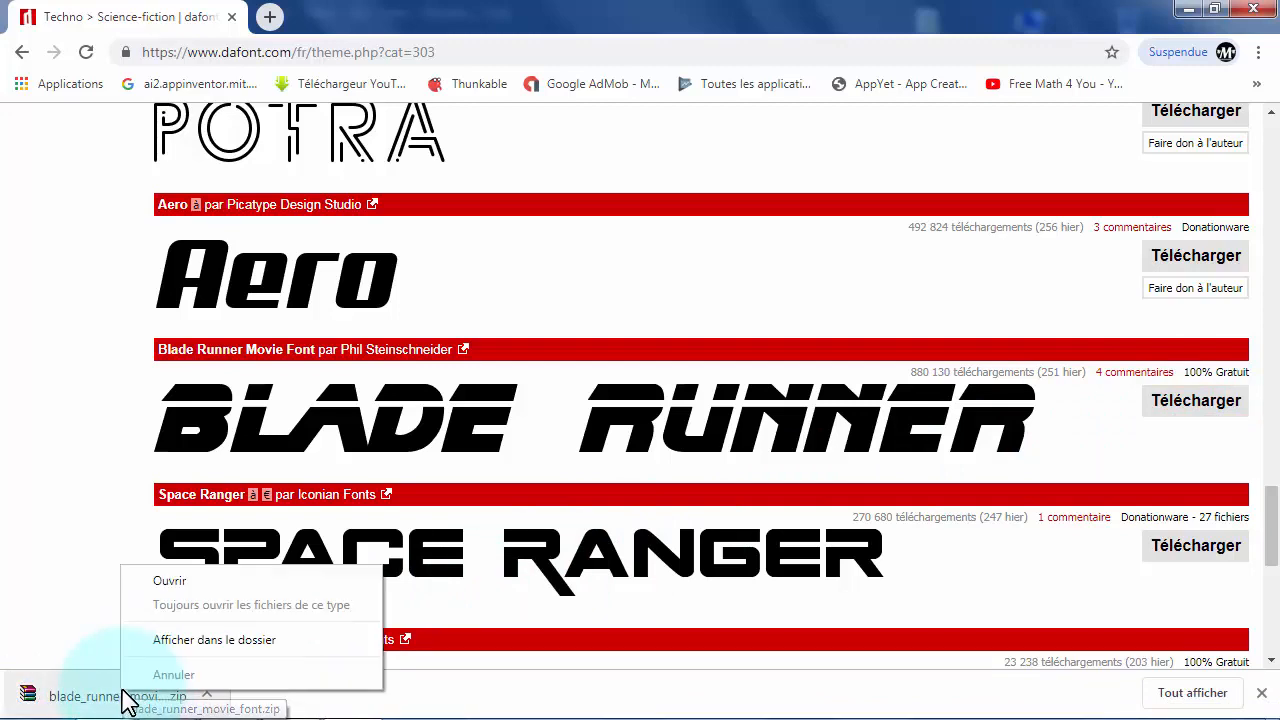
click(186, 640)
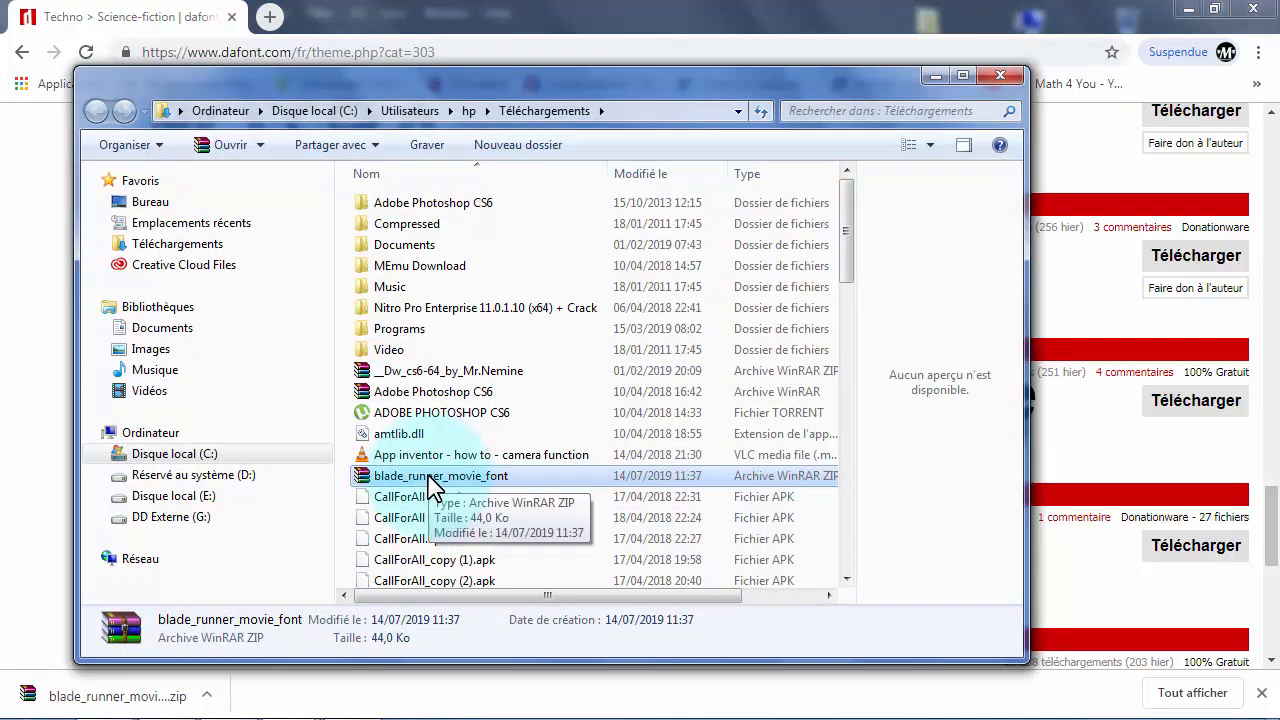
right_click(433, 488)
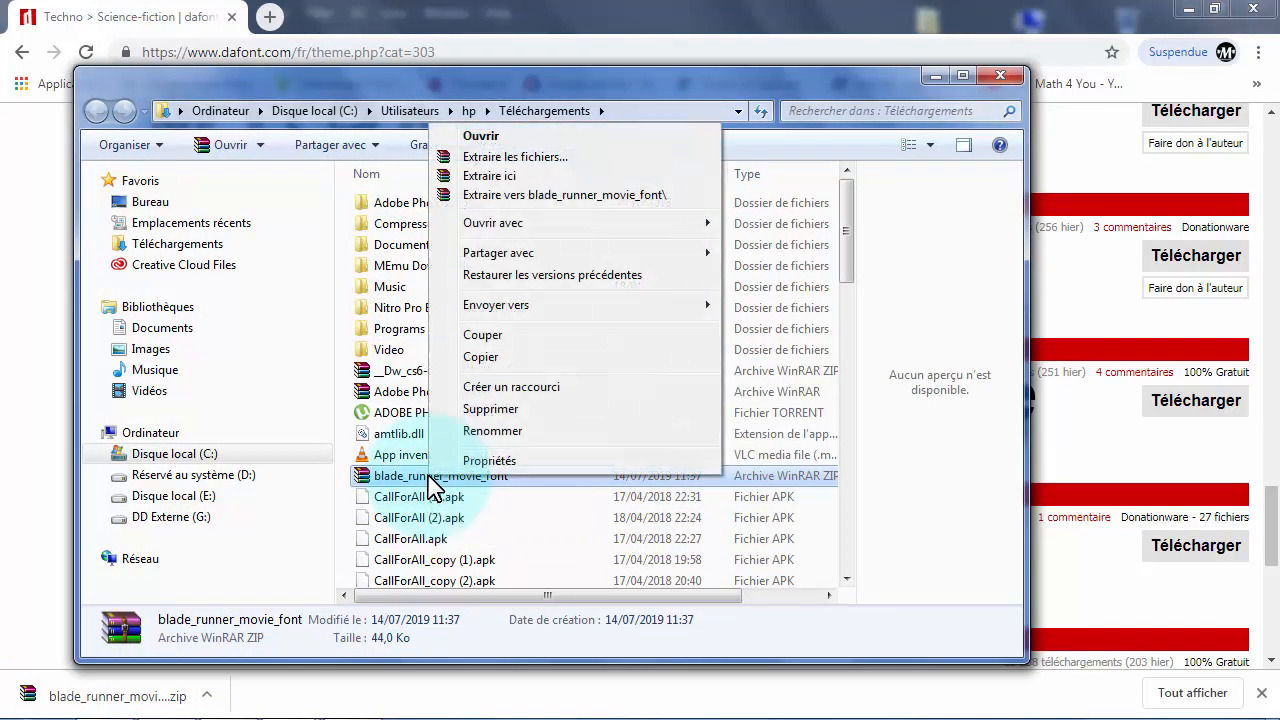
click(485, 359)
click(1000, 75)
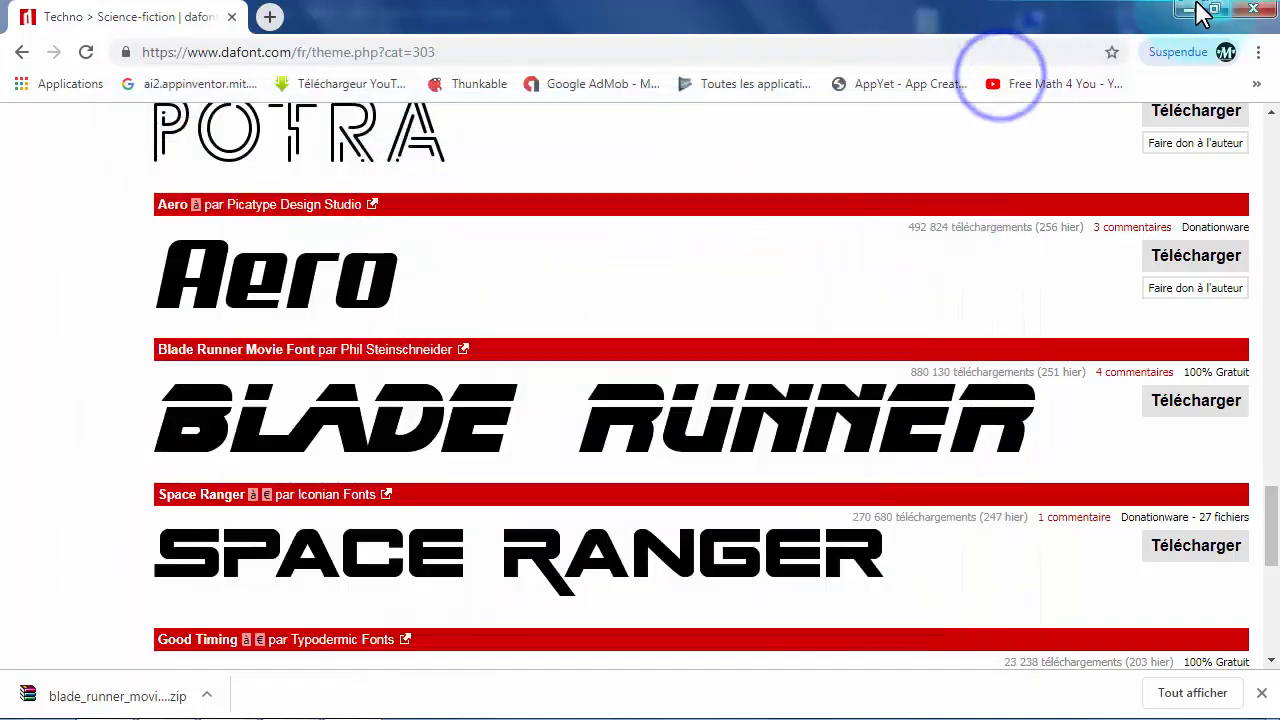
- Paste the blade_runner_movie_font archive onto the cleared desktop and extract its contents there
click(1197, 8)
click(969, 48)
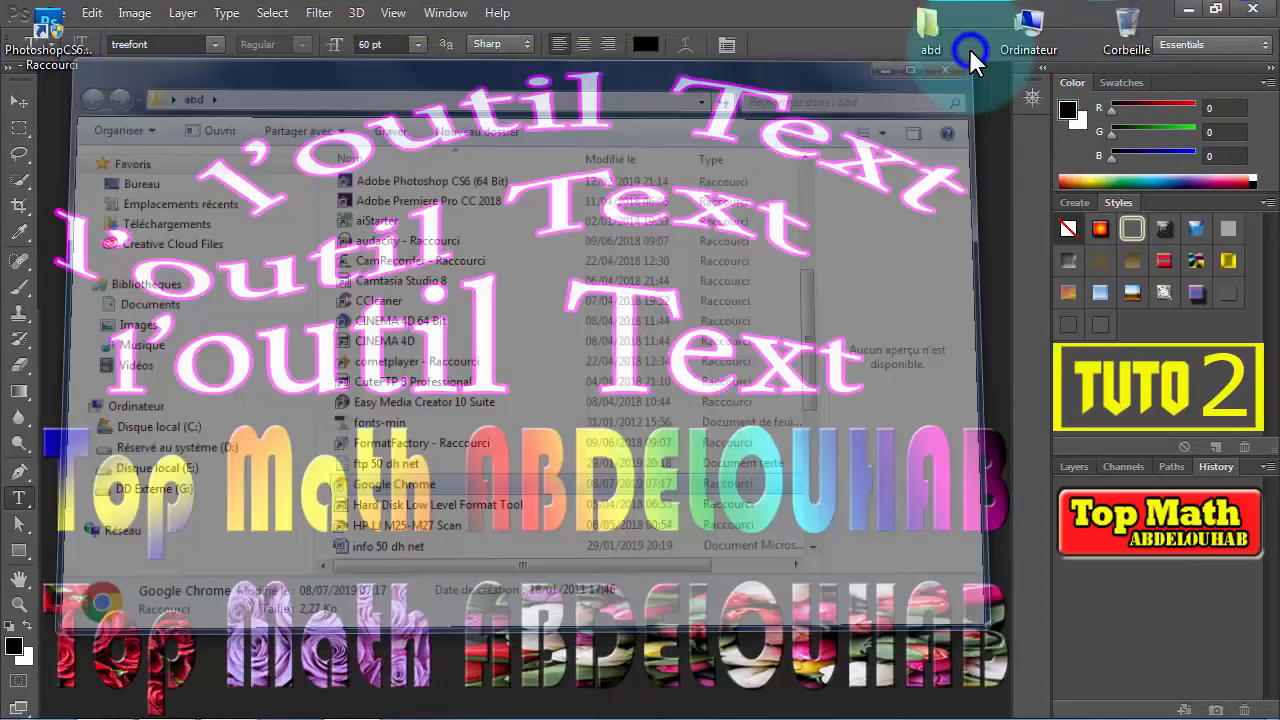
right_click(820, 276)
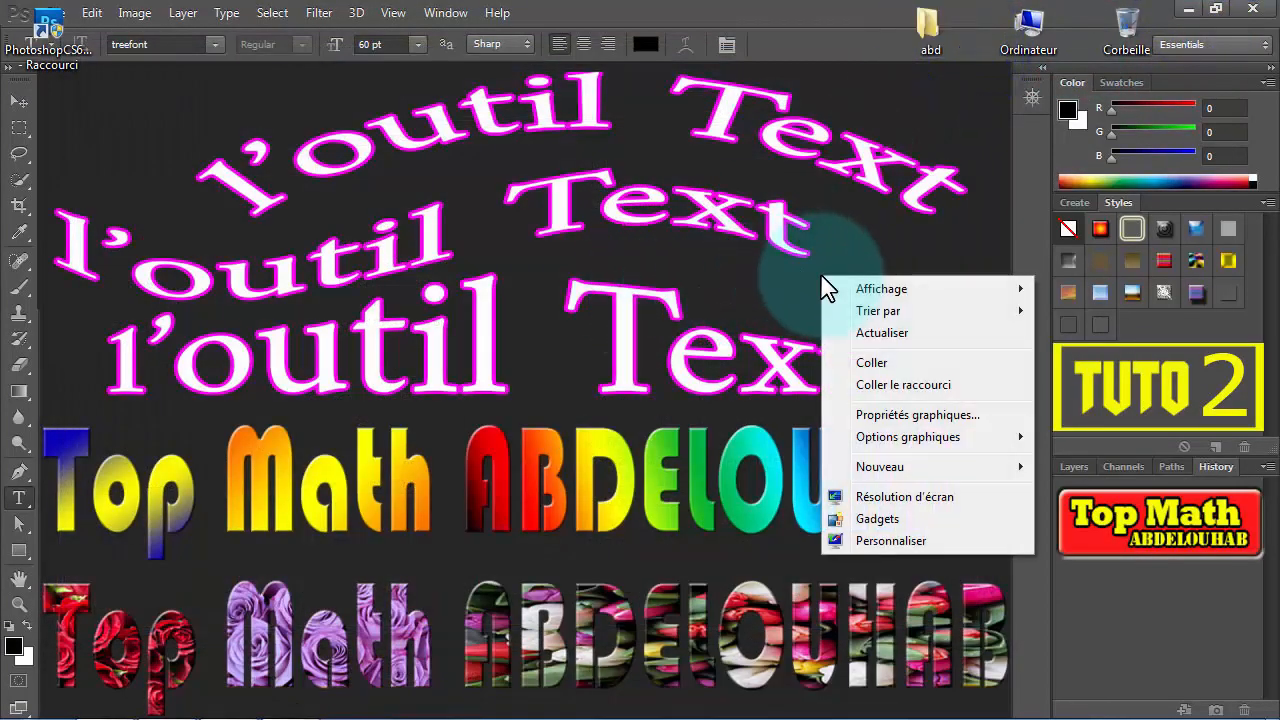
click(871, 362)
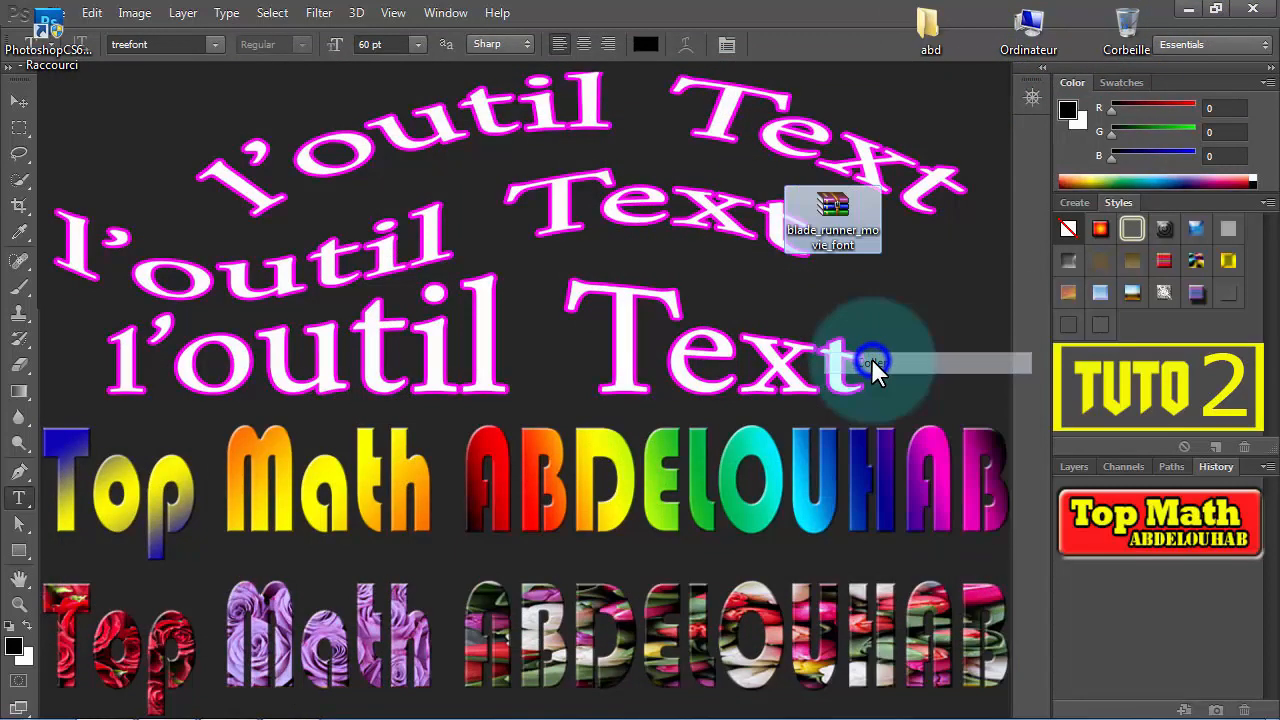
drag(855, 248, 887, 256)
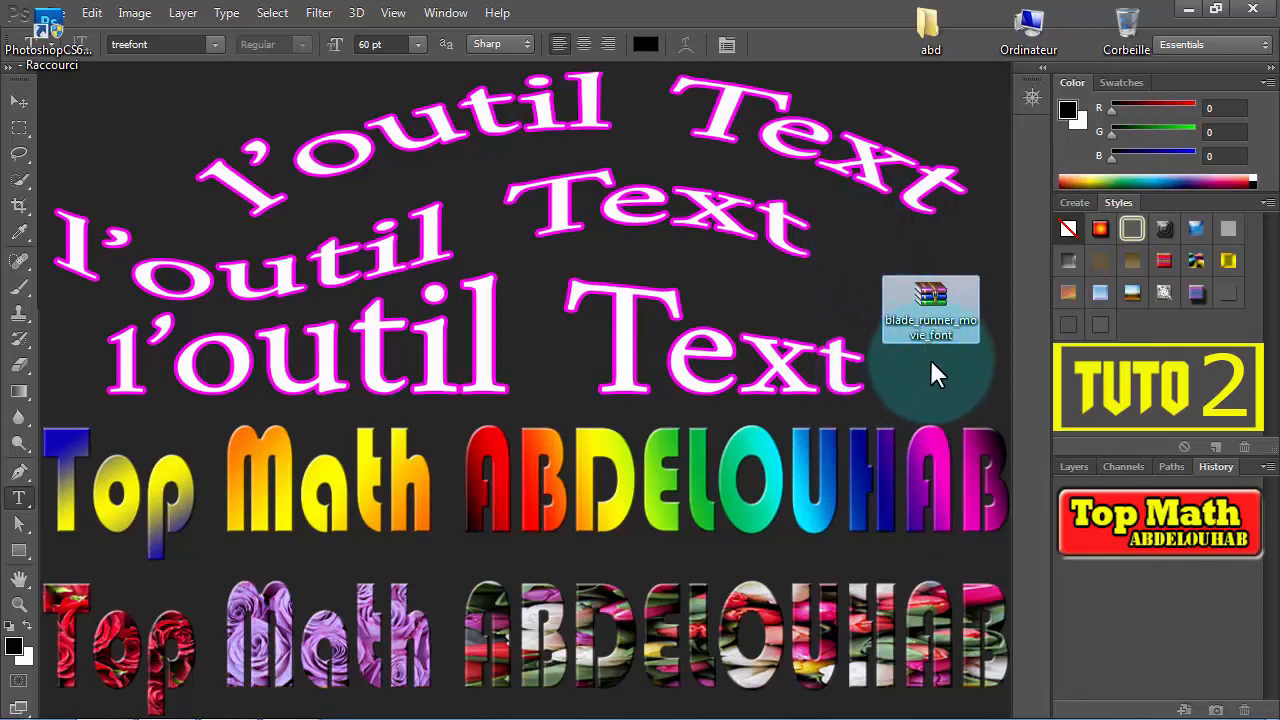
right_click(936, 300)
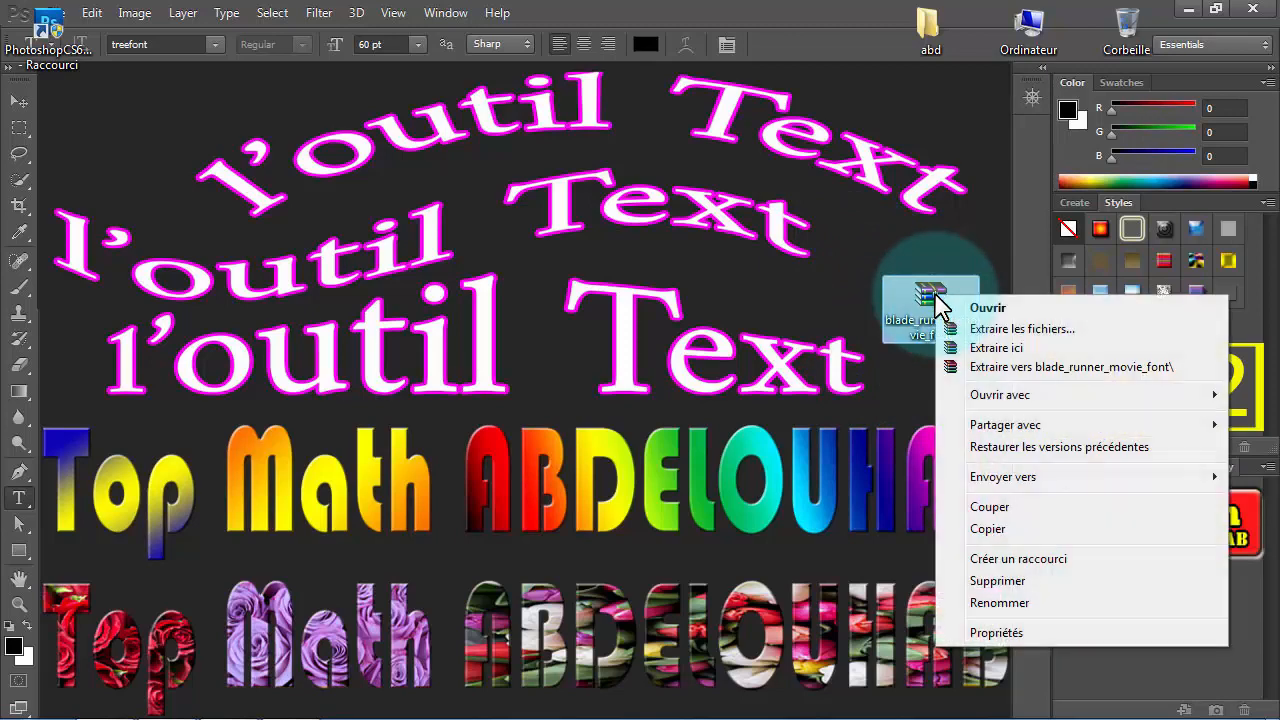
click(1013, 348)
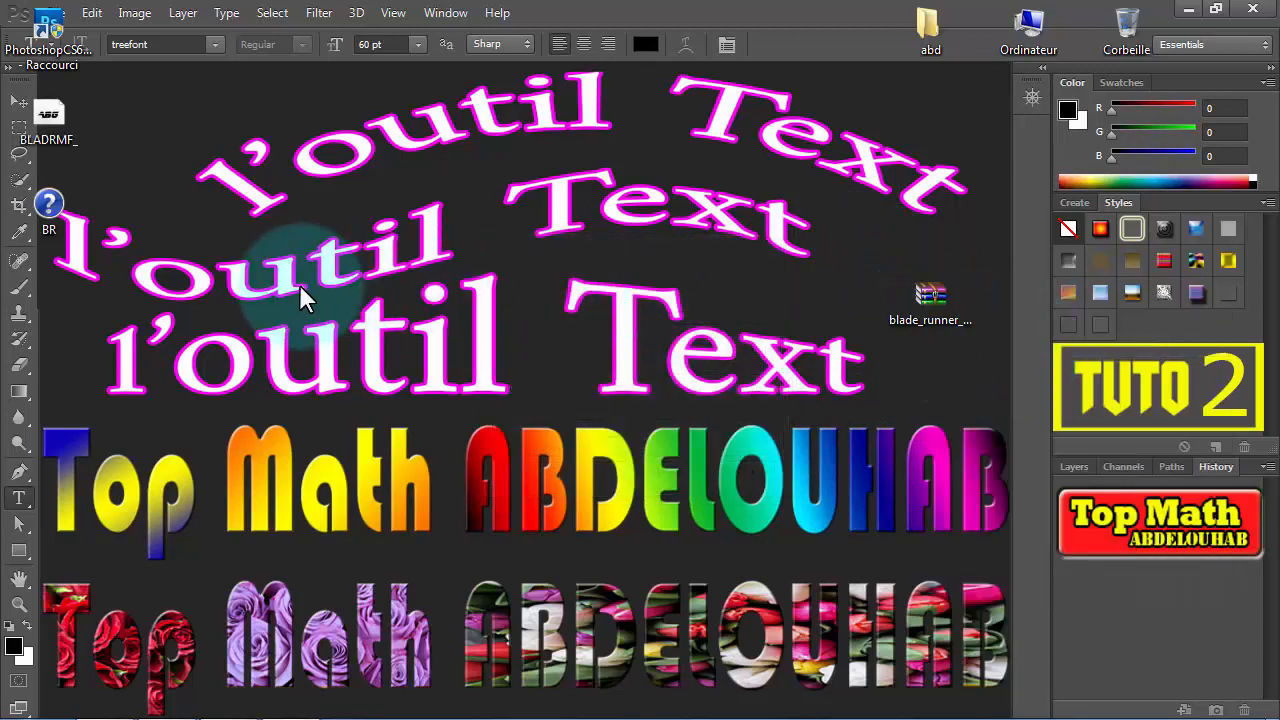
- Delete the extracted BR help file and move the BLADRMF_ font file near the archive on the desktop
click(52, 204)
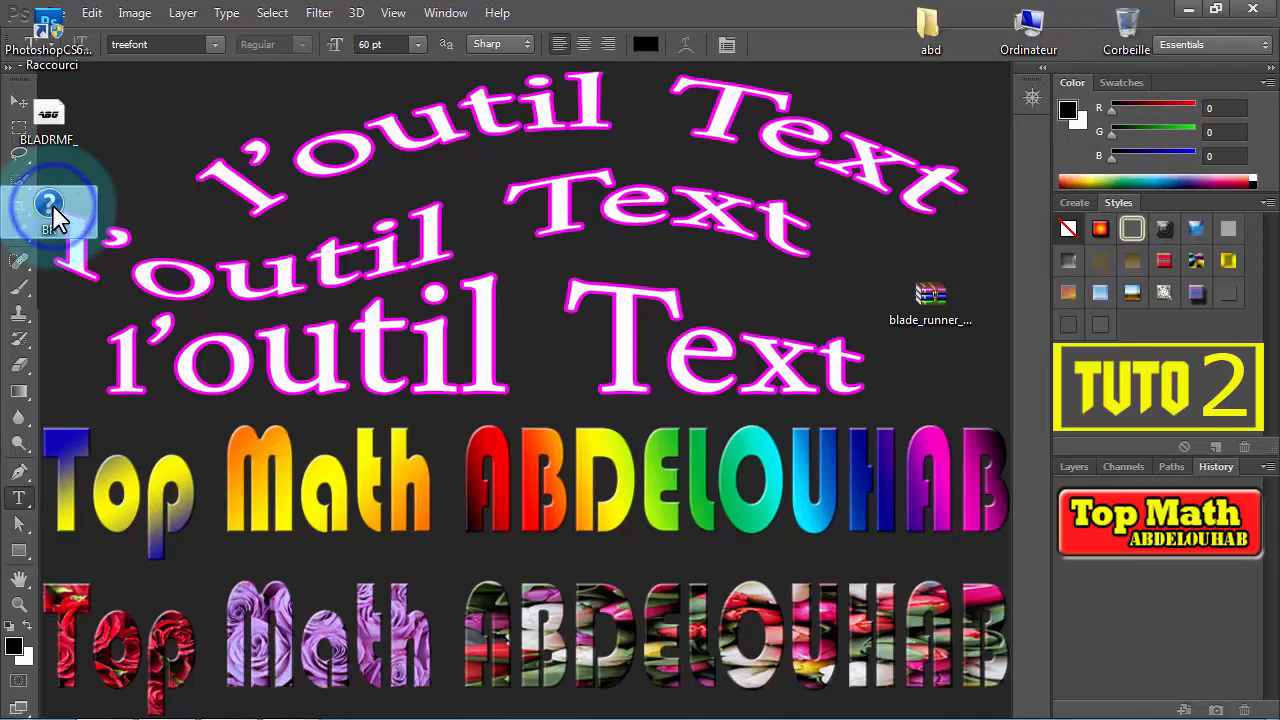
key(Delete)
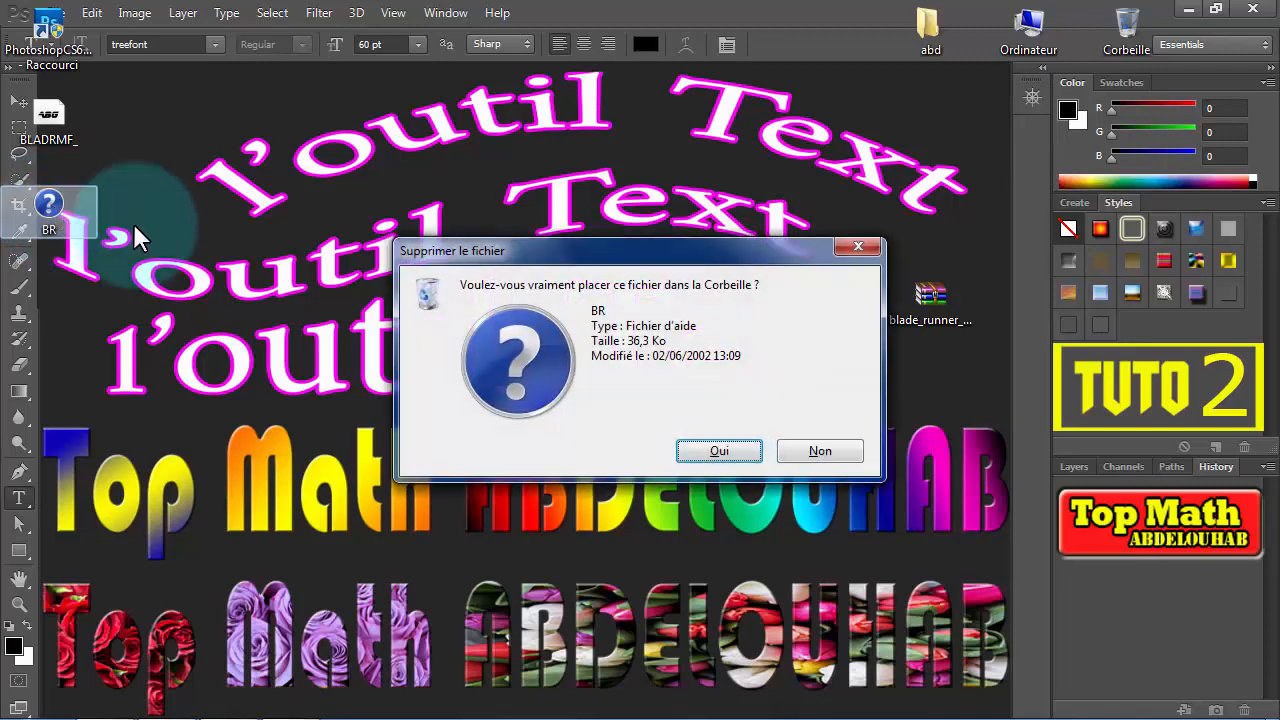
click(680, 450)
click(50, 115)
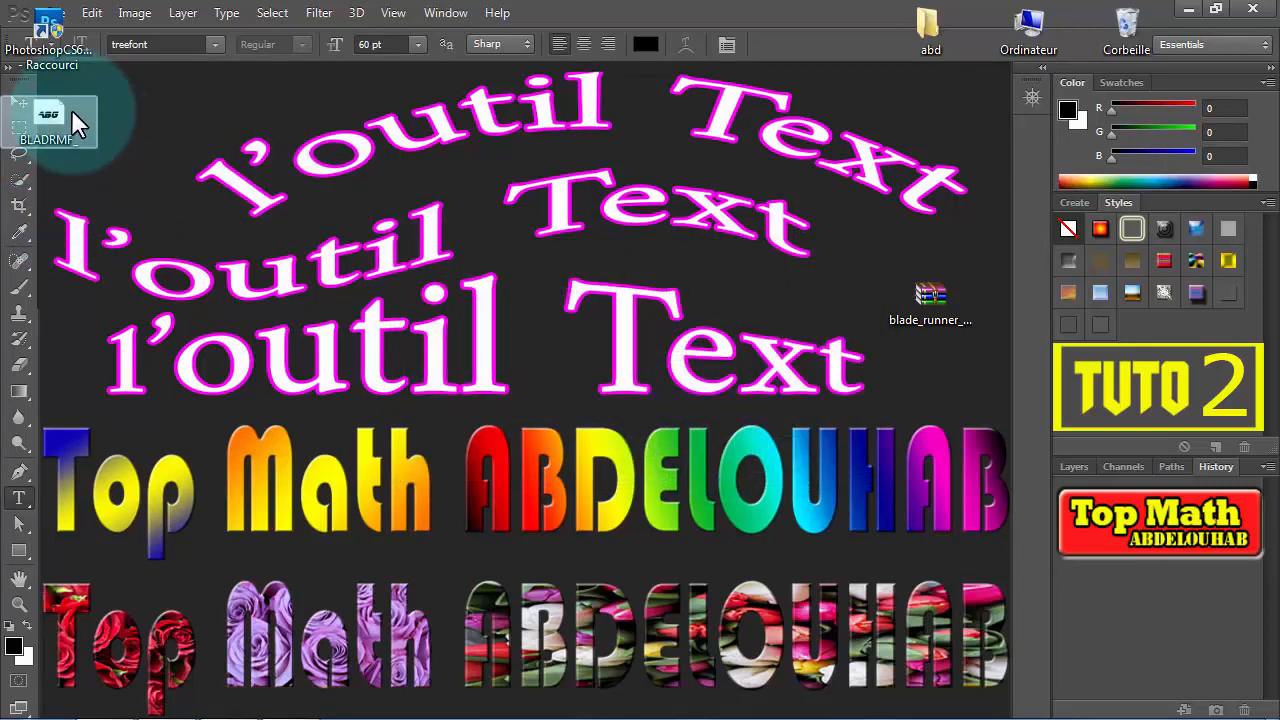
drag(40, 118, 735, 292)
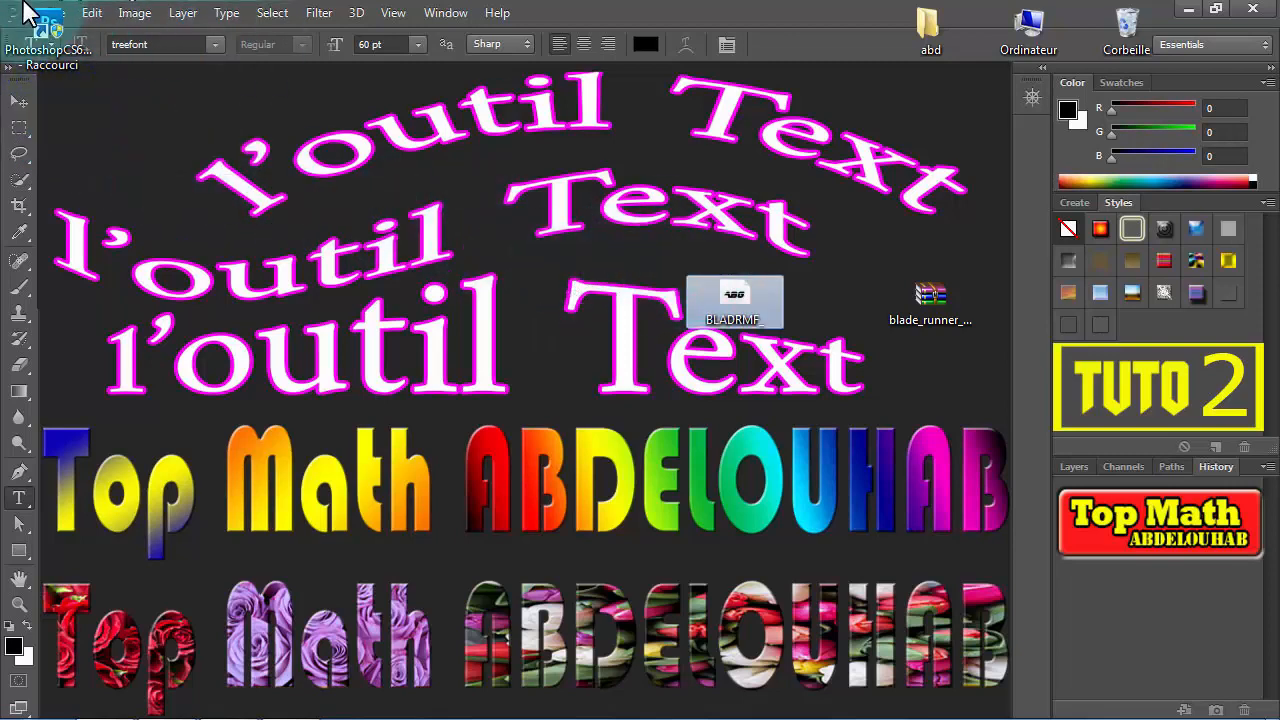
- Move the Photoshop CS6 shortcut from the desktop into the abd folder
right_click(47, 20)
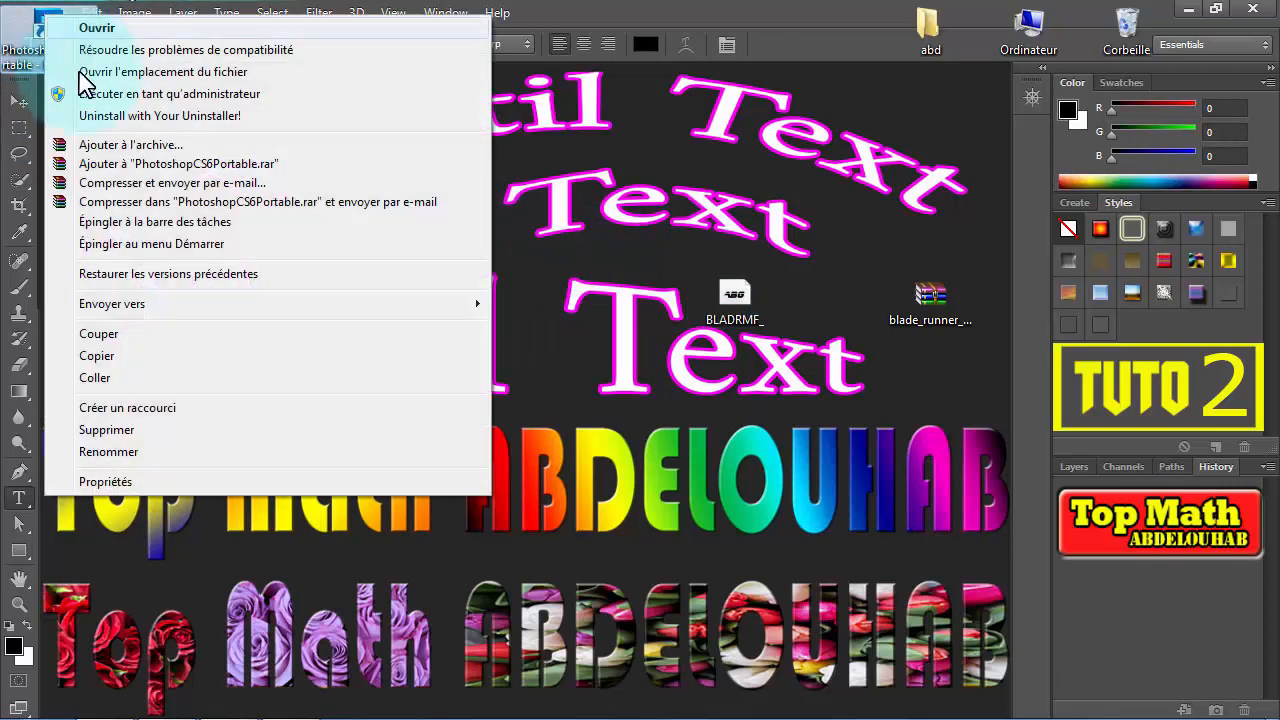
click(100, 334)
right_click(930, 35)
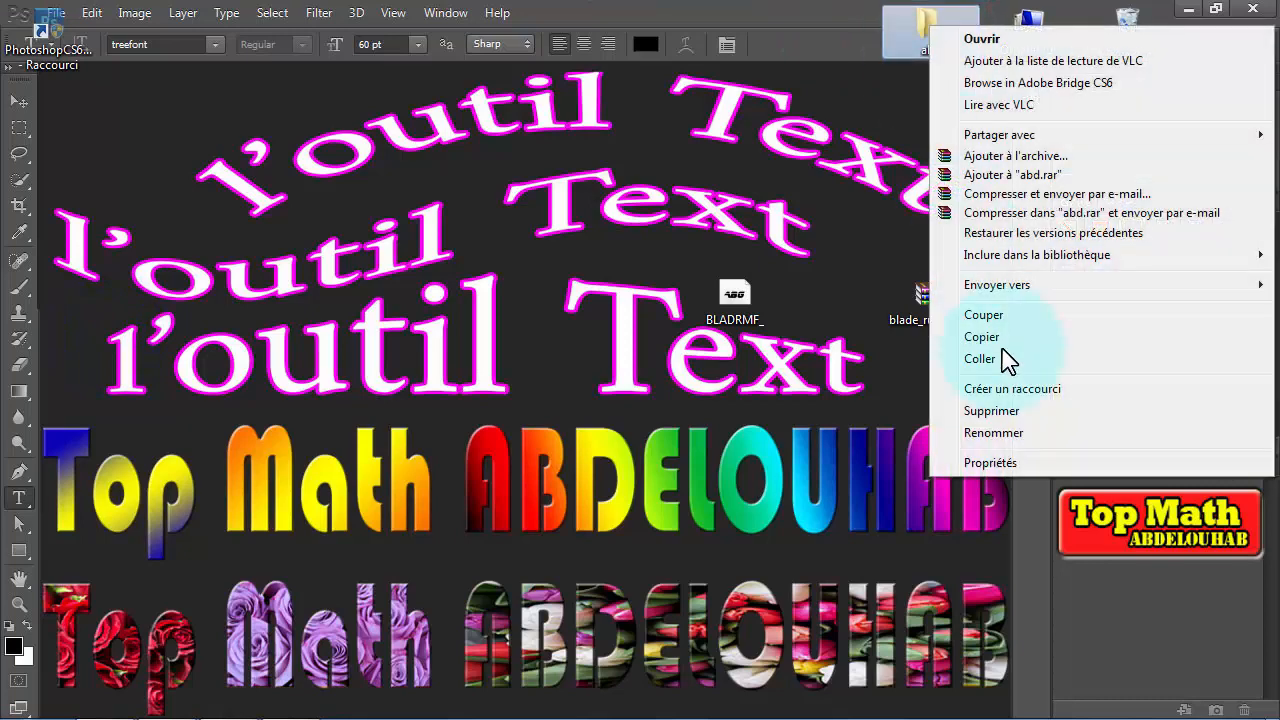
click(1018, 360)
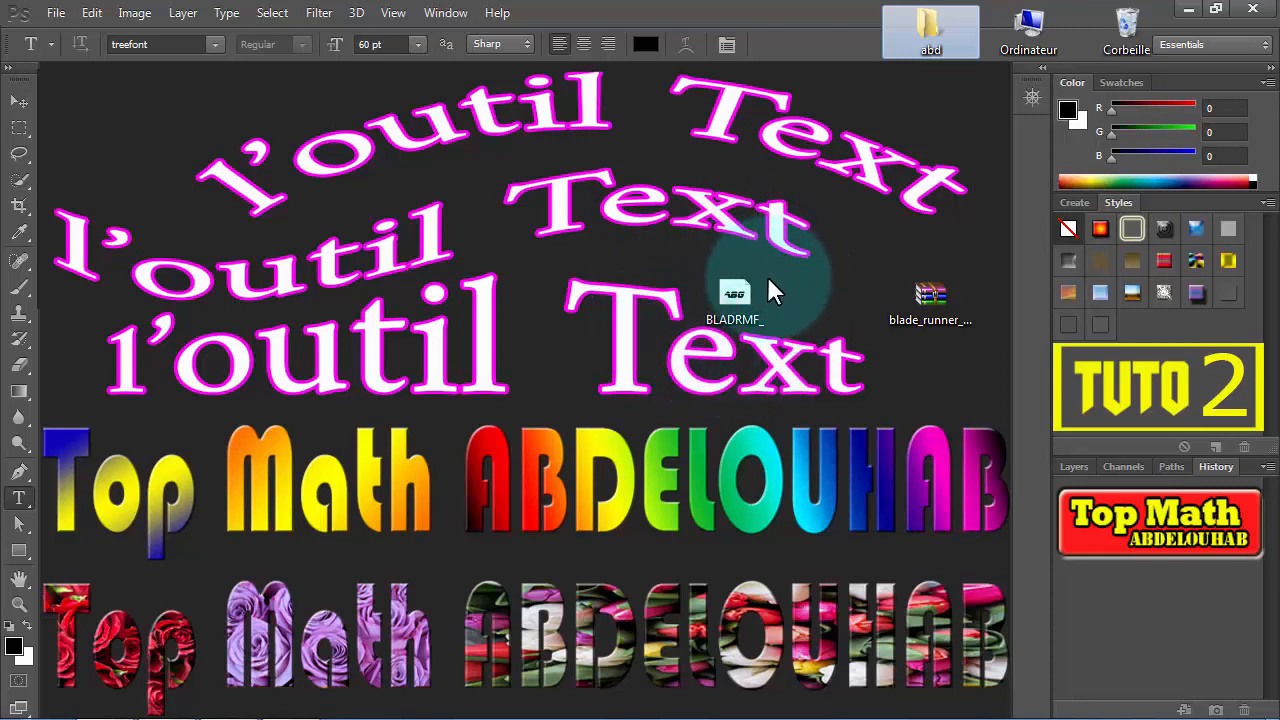
- Copy the BLADRMF_ font file and delete the blade_runner_movie_font archive from the desktop
right_click(733, 296)
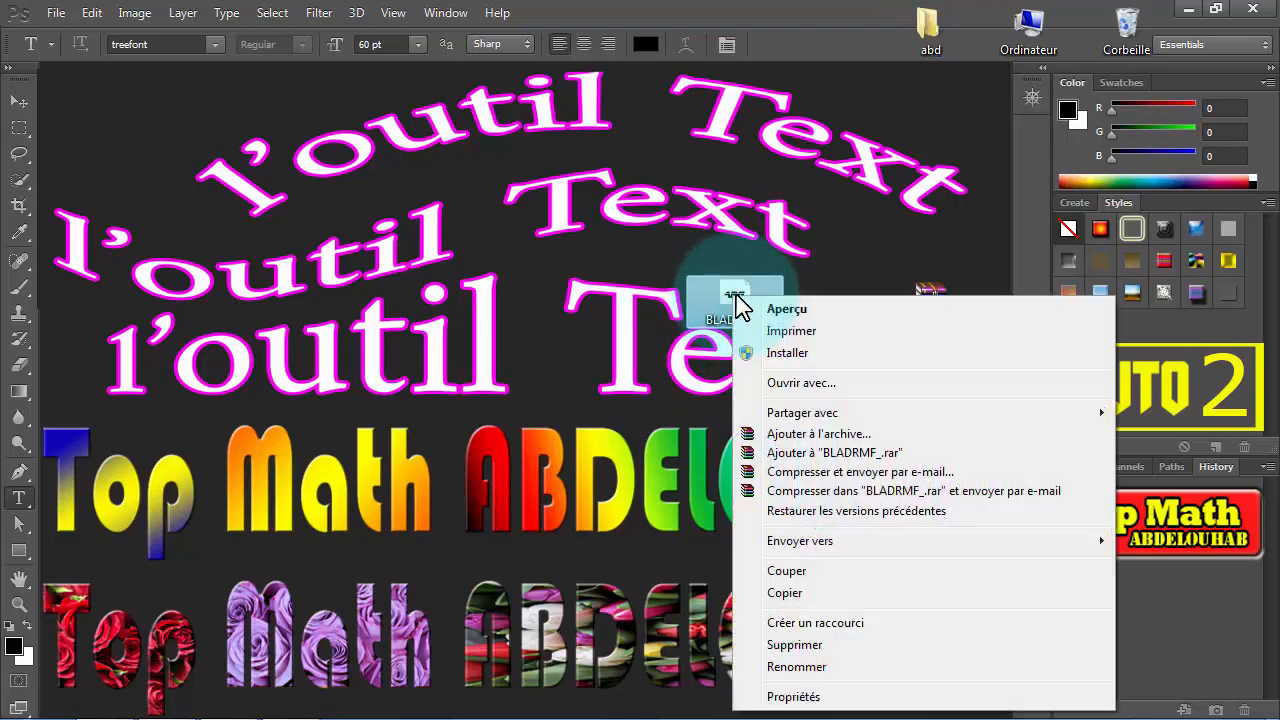
click(813, 592)
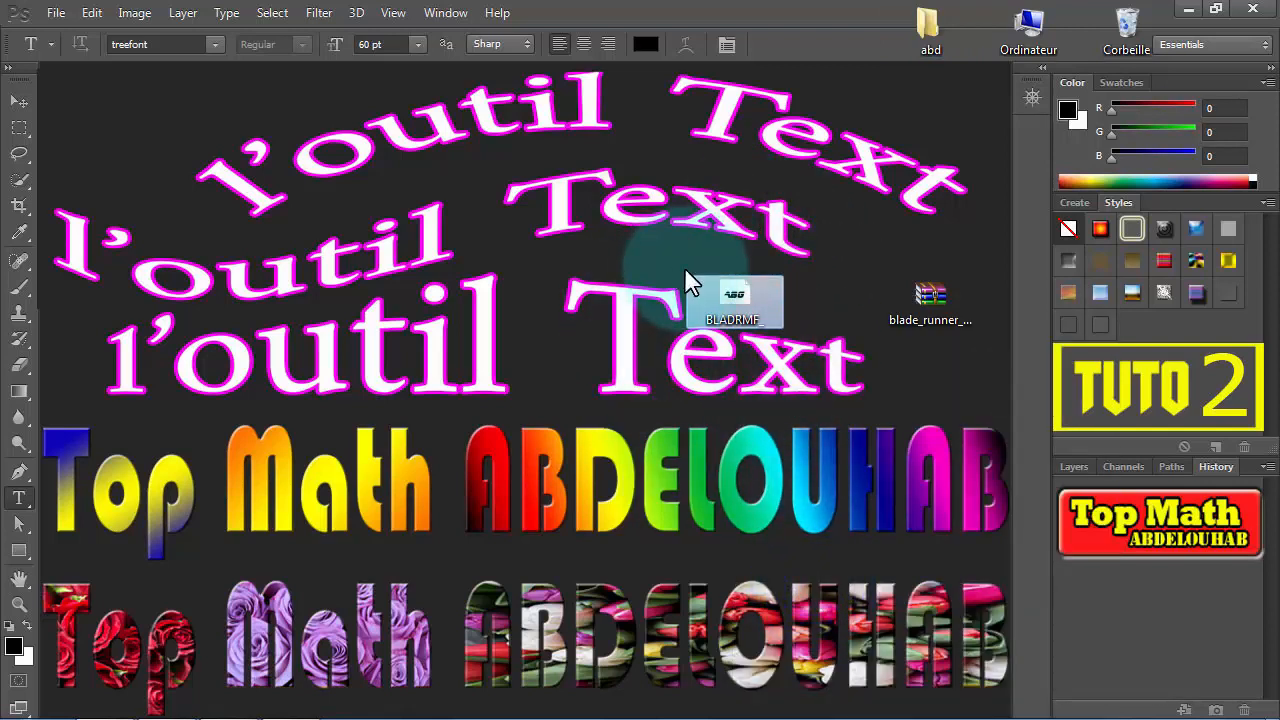
click(934, 297)
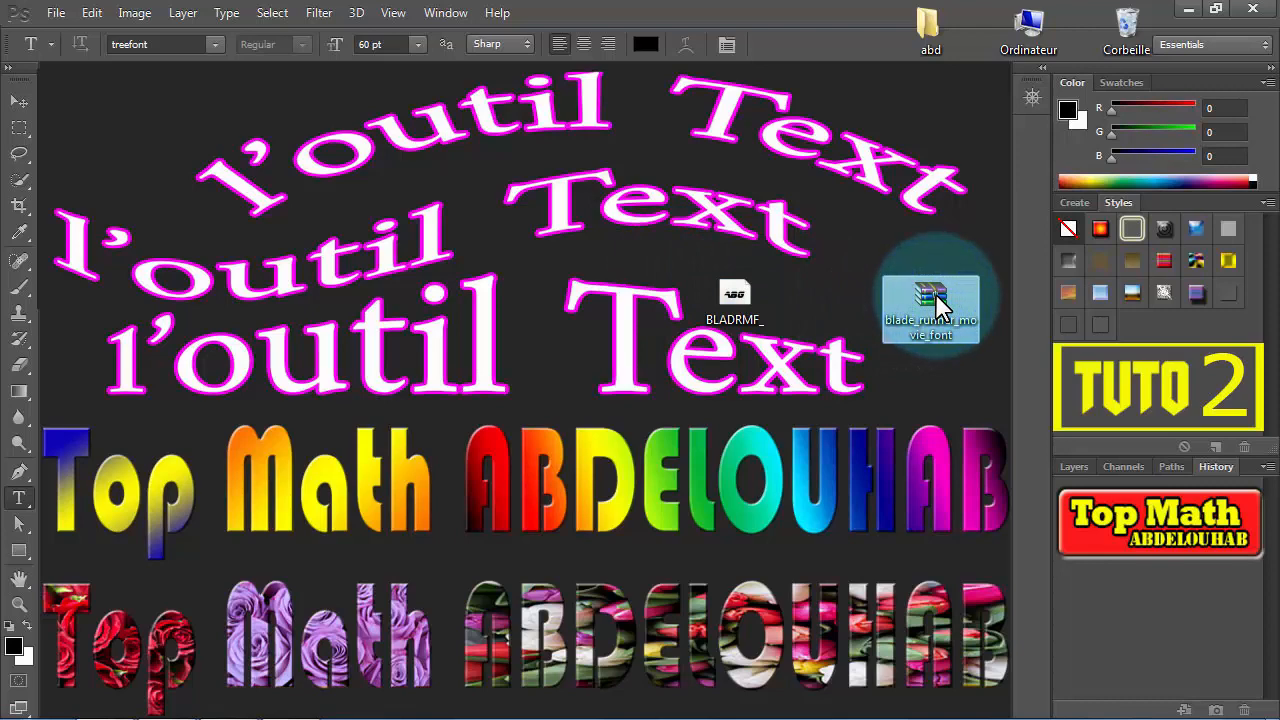
key(Delete)
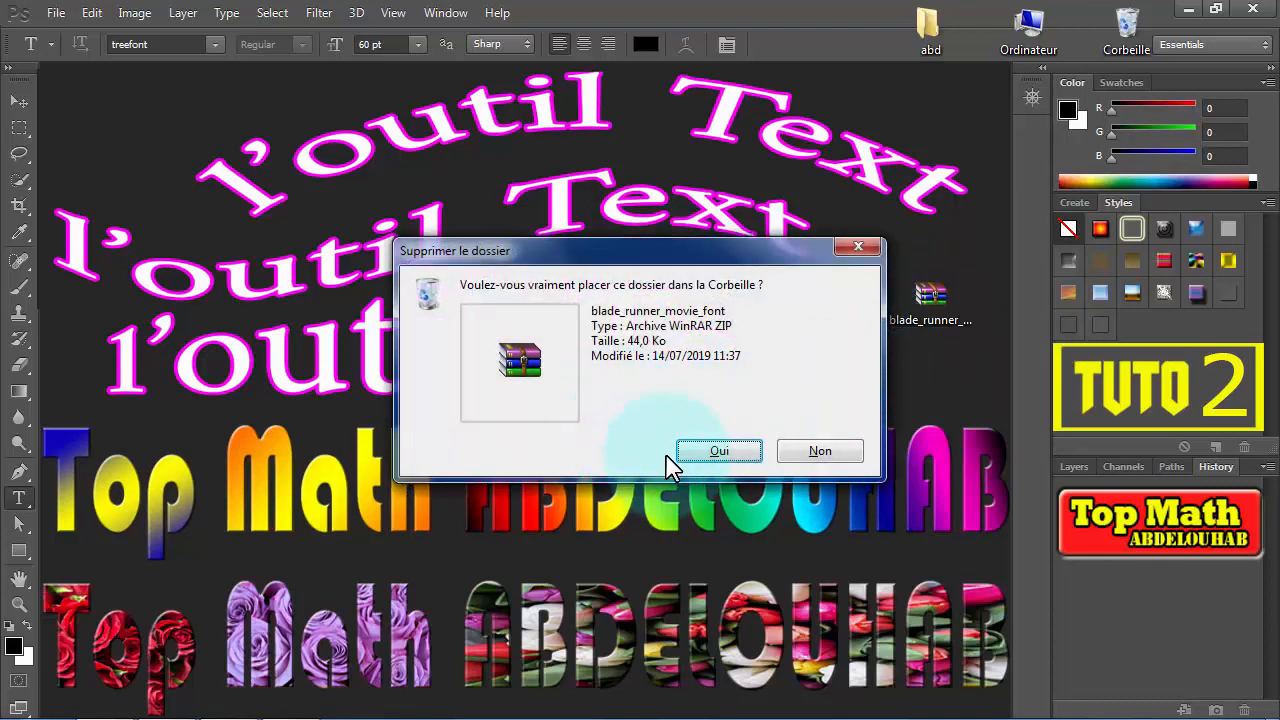
click(720, 449)
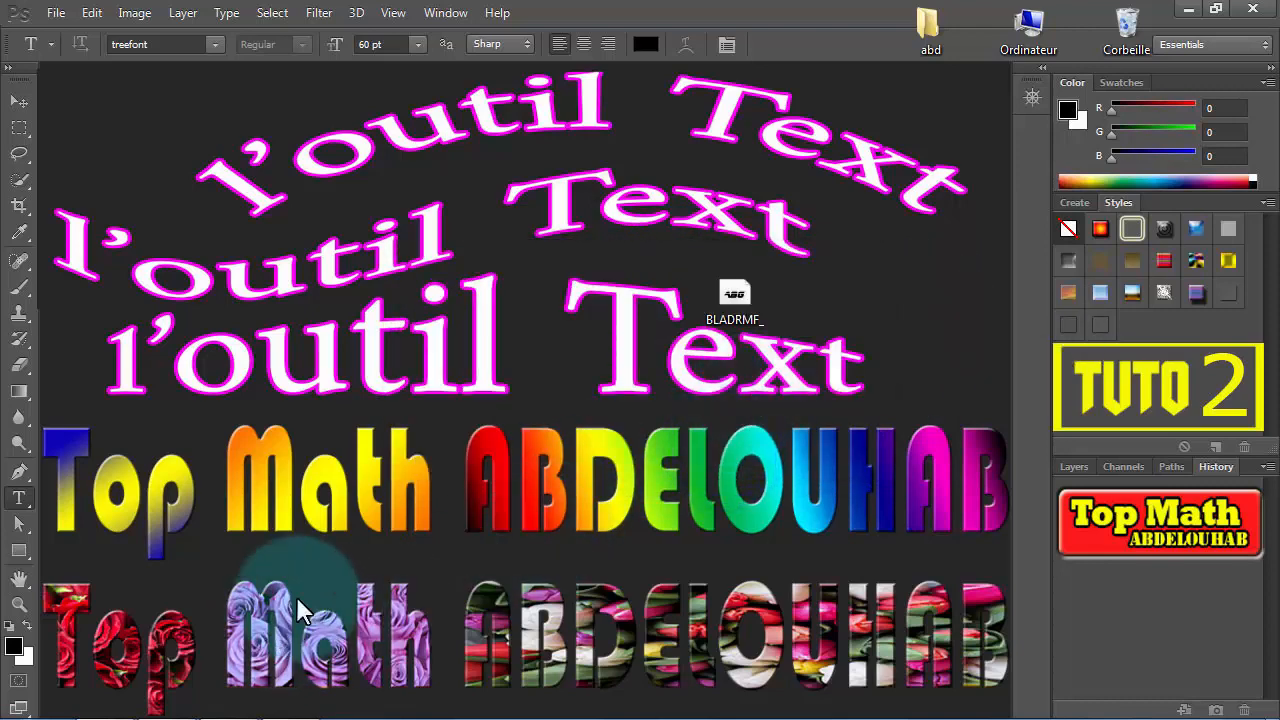
- Move the BLADRMF_ font file from the desktop into the Fonts folder in C:\Windows, and switch back to Photoshop
right_click(741, 295)
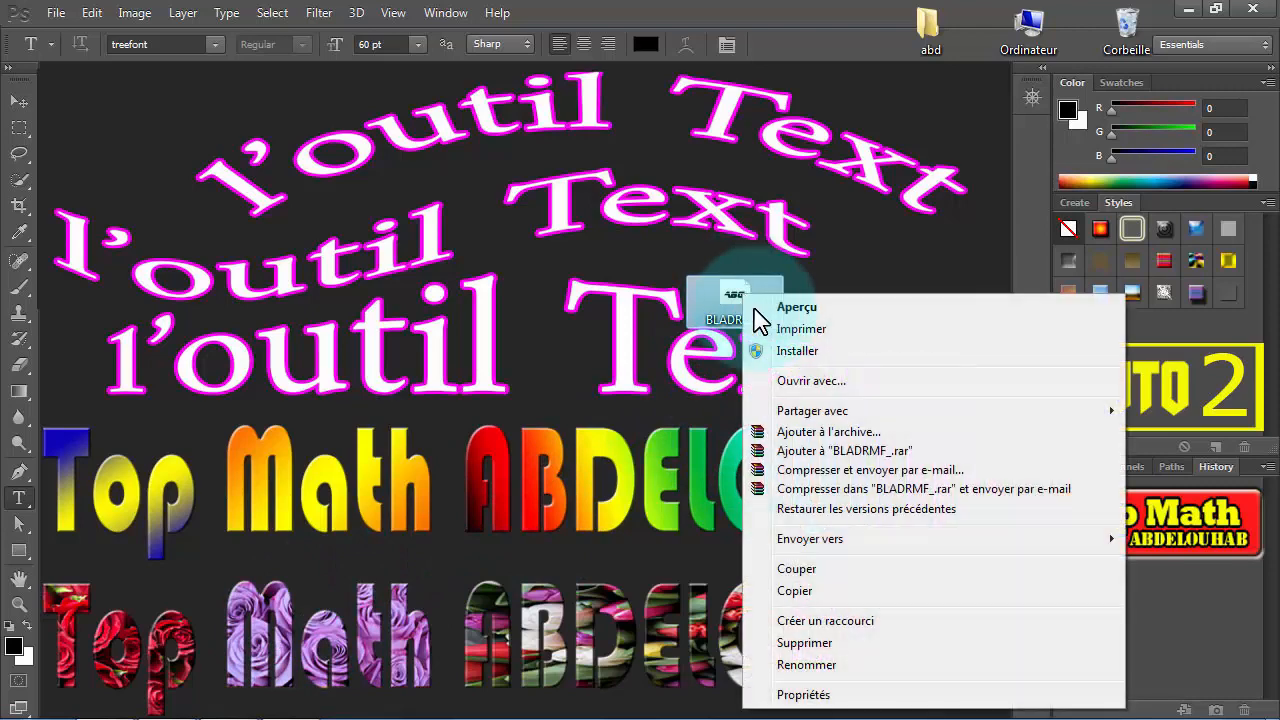
click(800, 568)
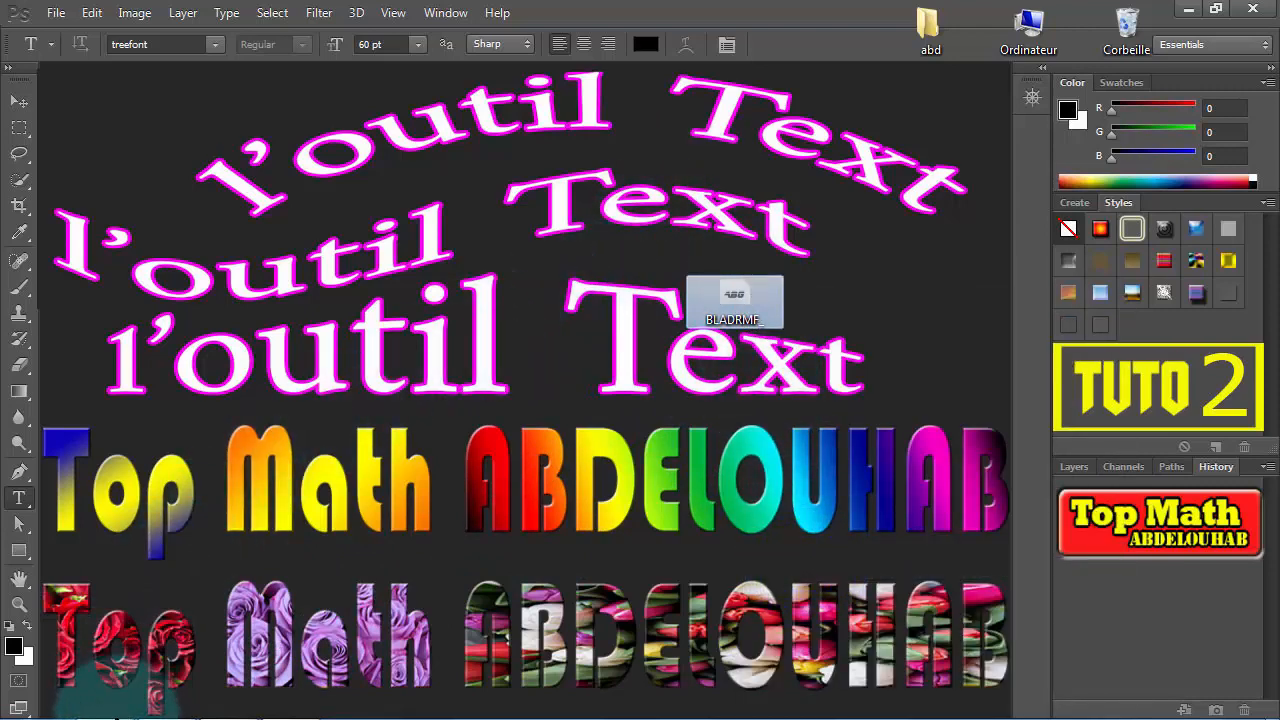
double_click(1027, 35)
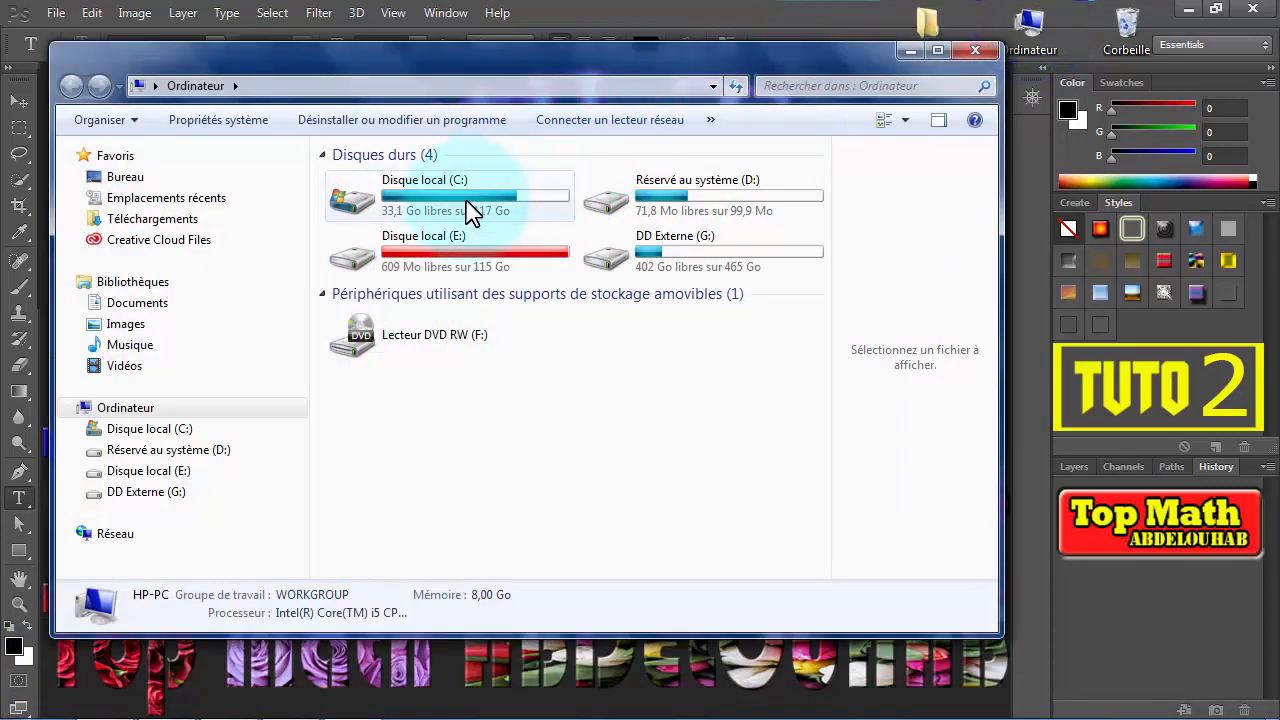
click(455, 200)
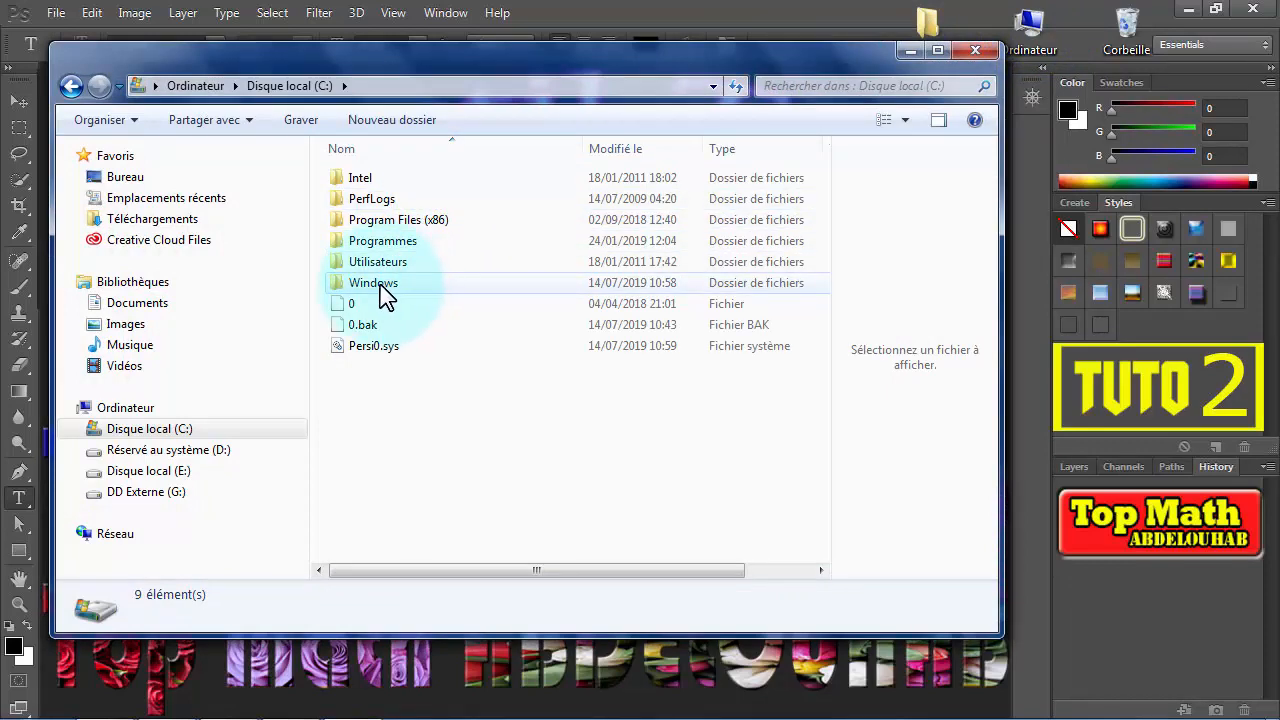
double_click(341, 287)
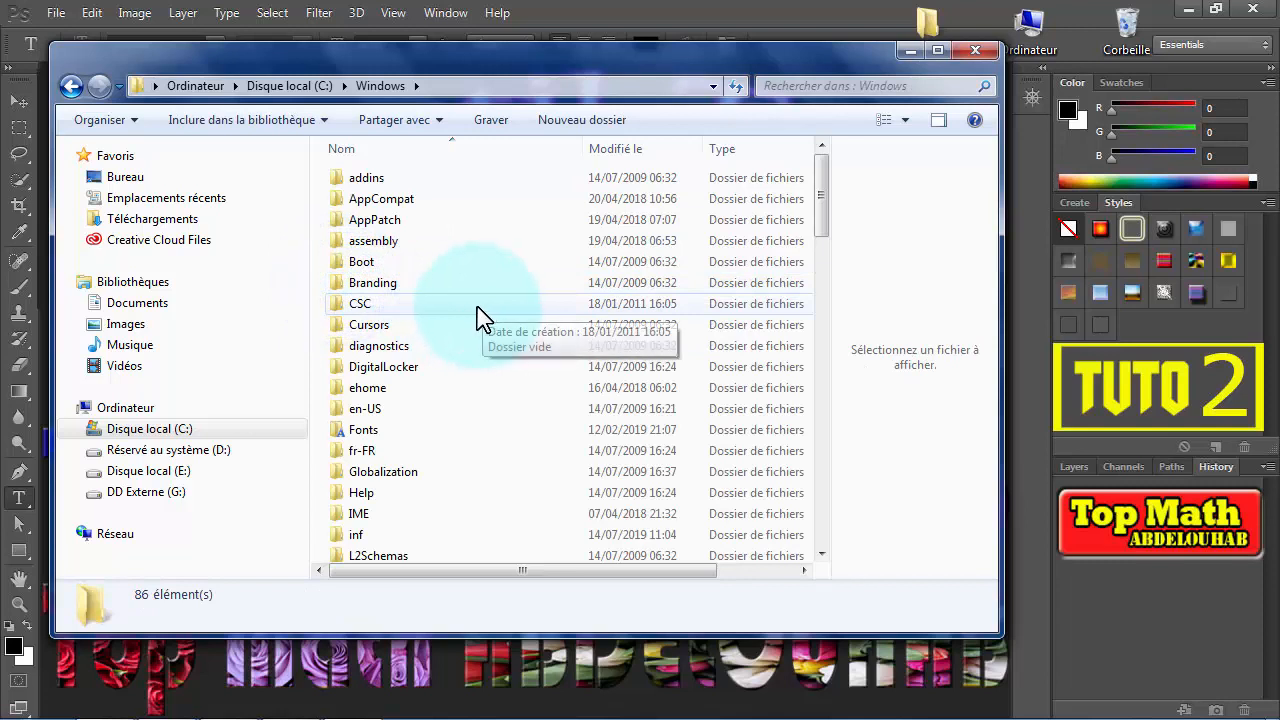
right_click(352, 436)
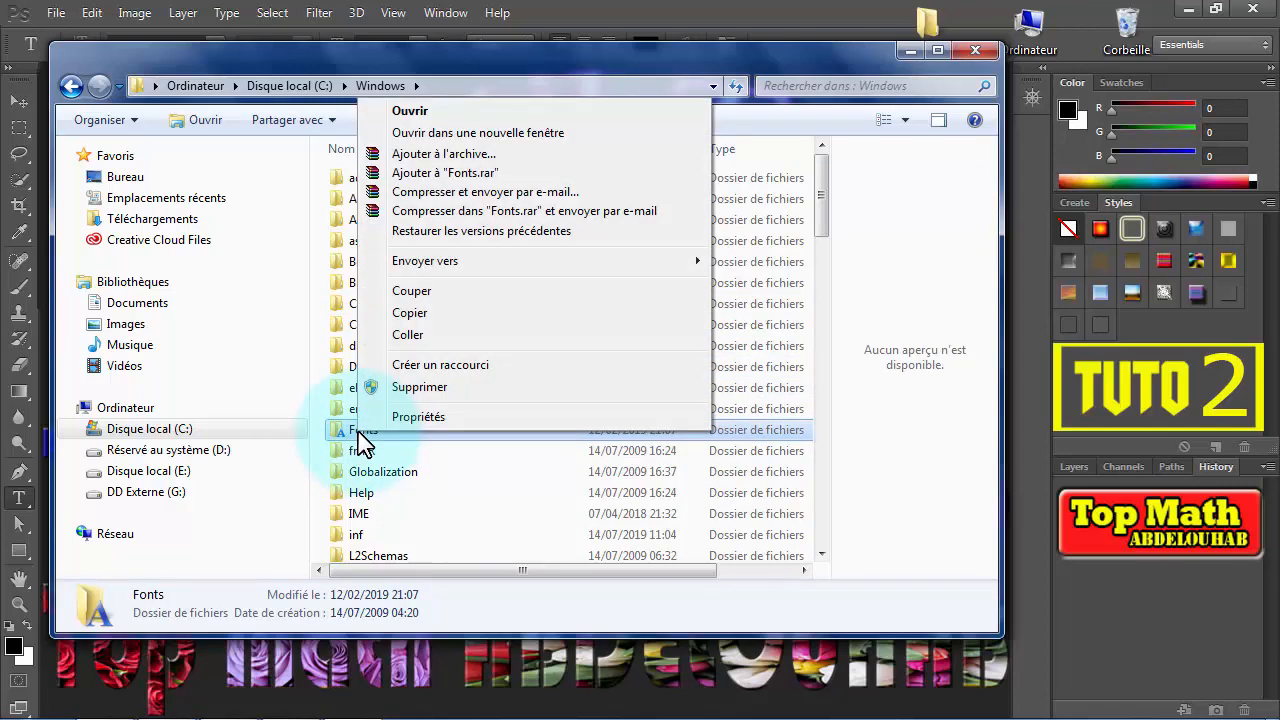
click(408, 335)
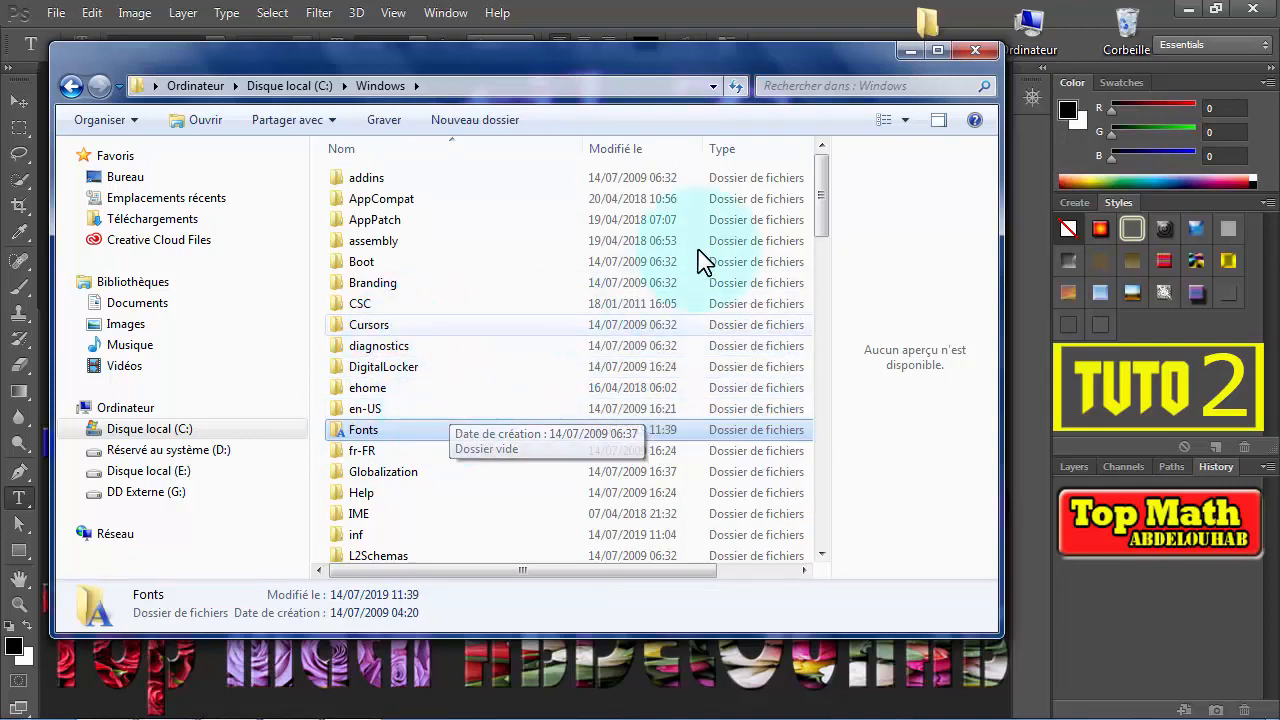
click(977, 50)
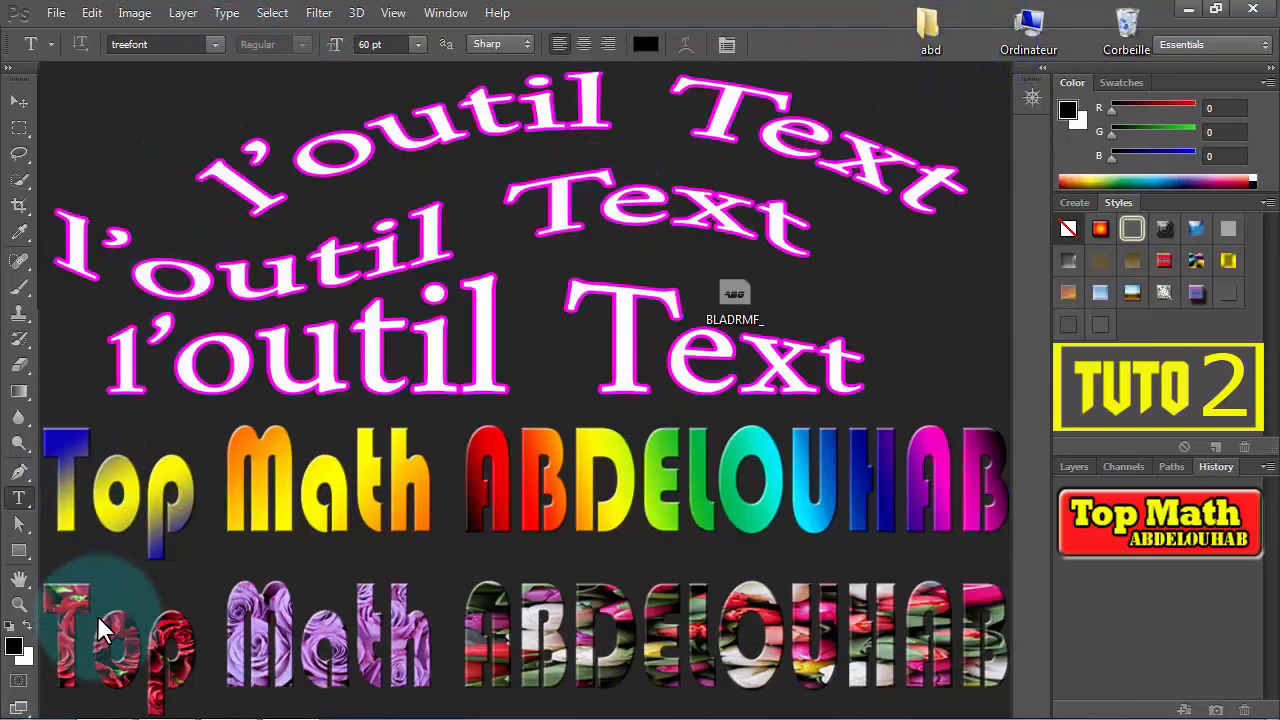
mouse_move(18, 717)
click(167, 704)
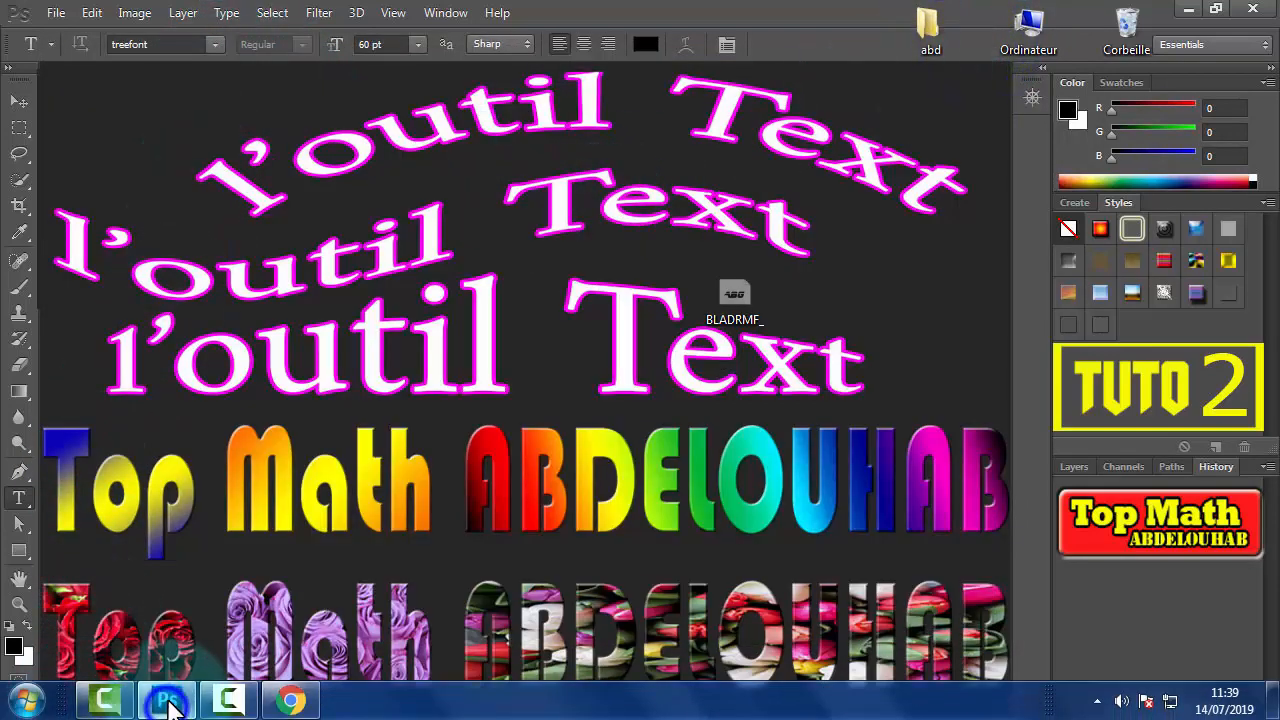
- Apply Blade Runner Movie Font to the title and scale it to about 75% width and 77% height to fit the canvas
click(214, 44)
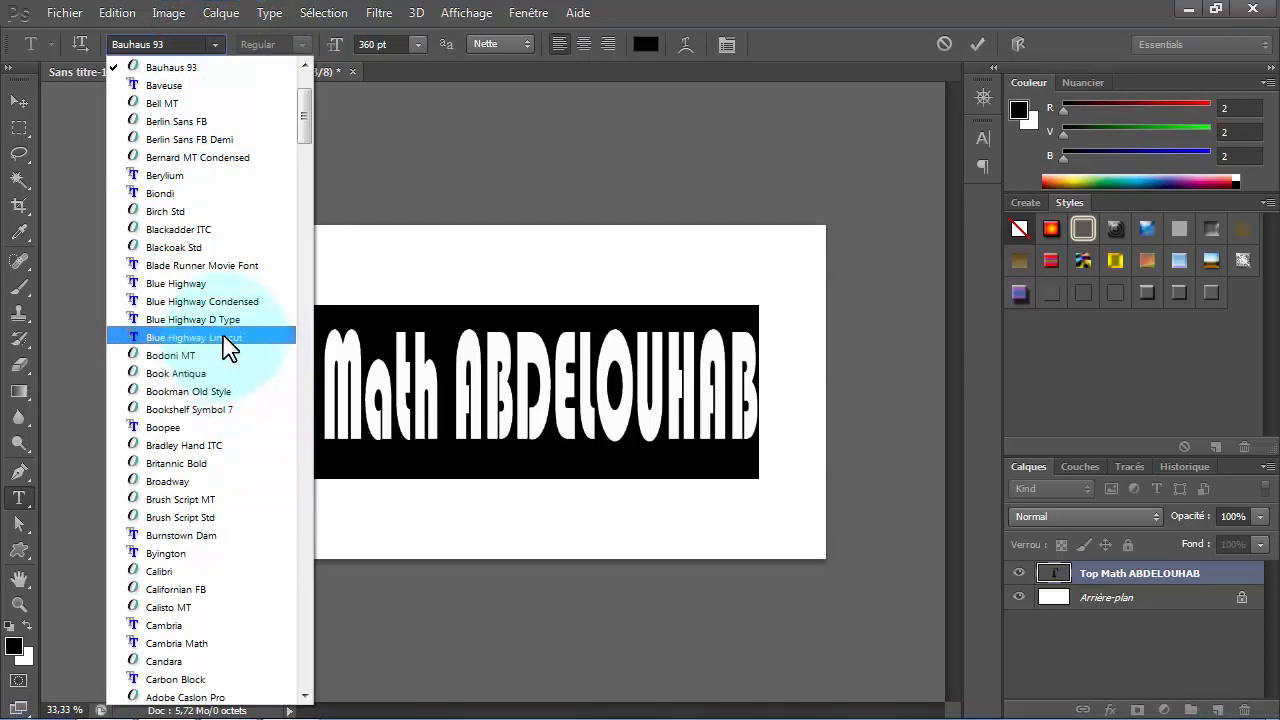
click(186, 265)
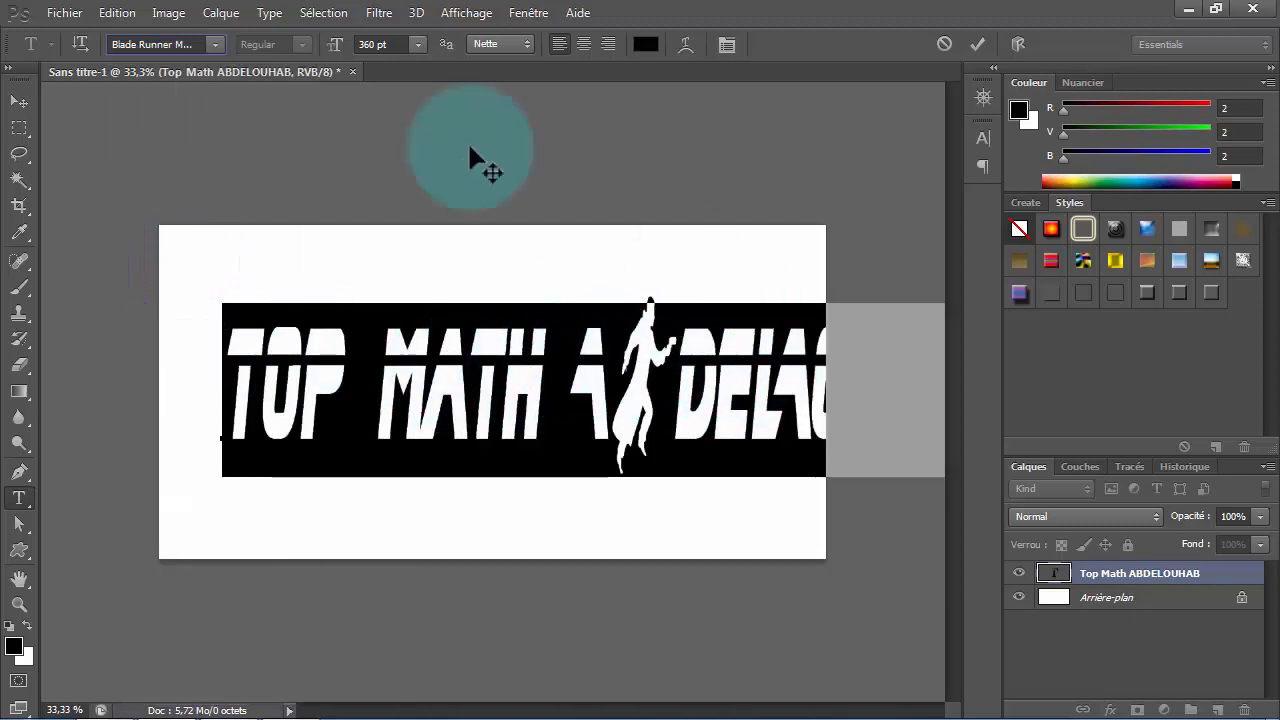
click(119, 16)
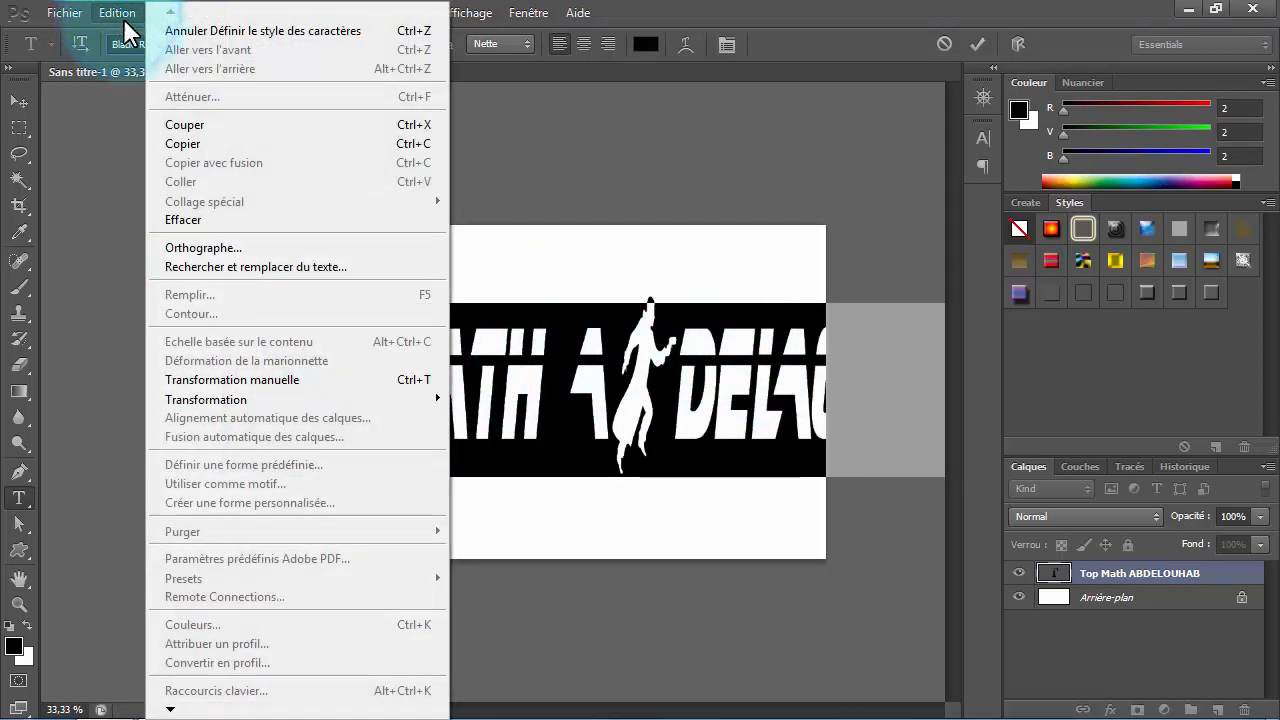
click(410, 380)
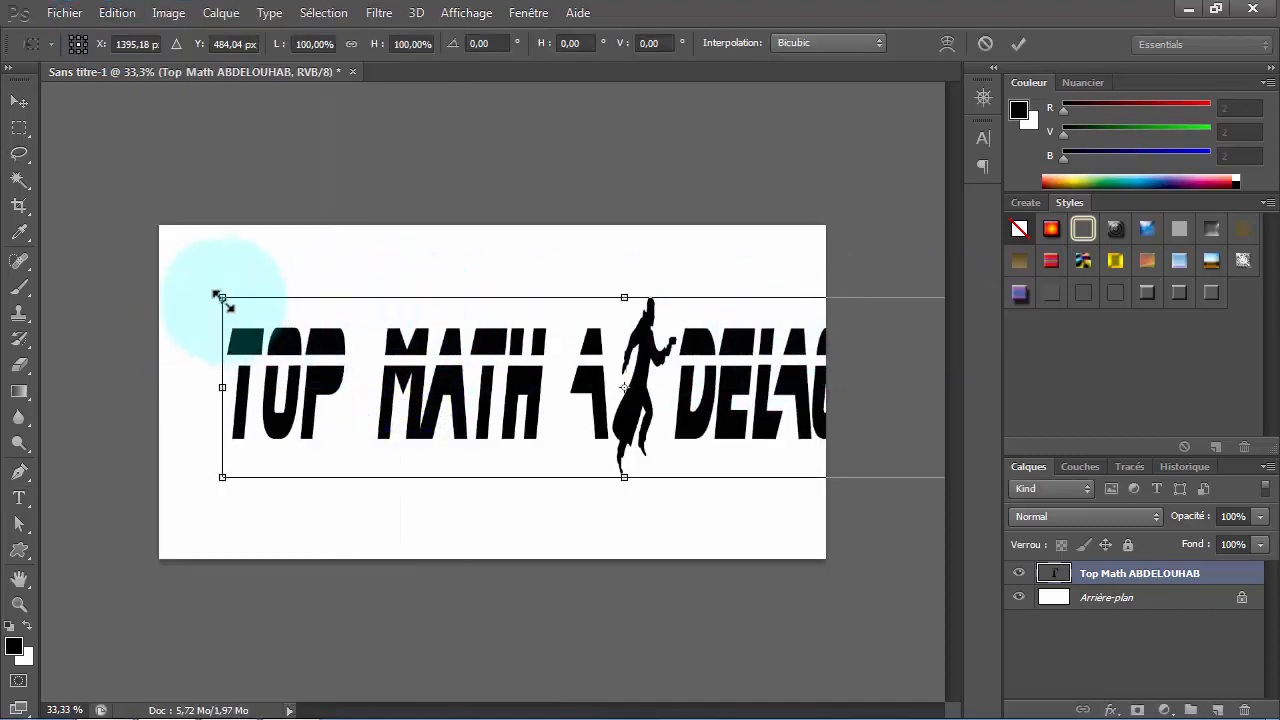
drag(221, 297, 300, 305)
drag(626, 368, 828, 371)
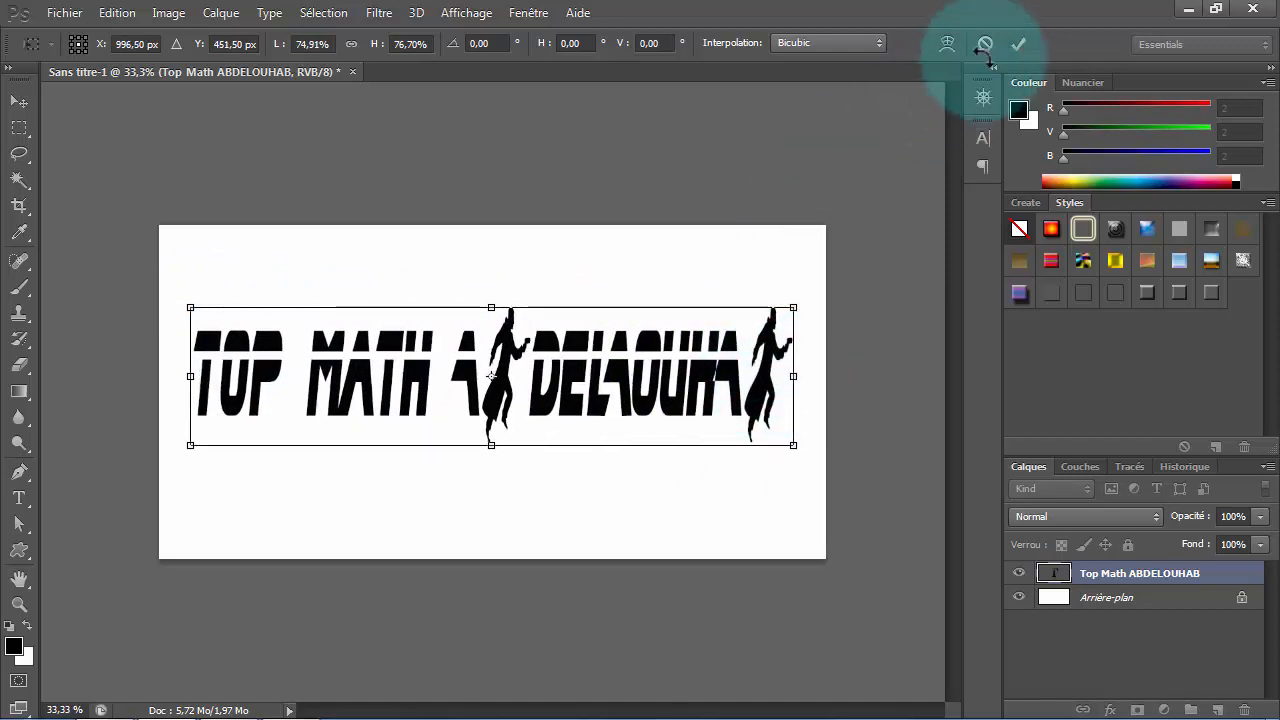
click(1018, 44)
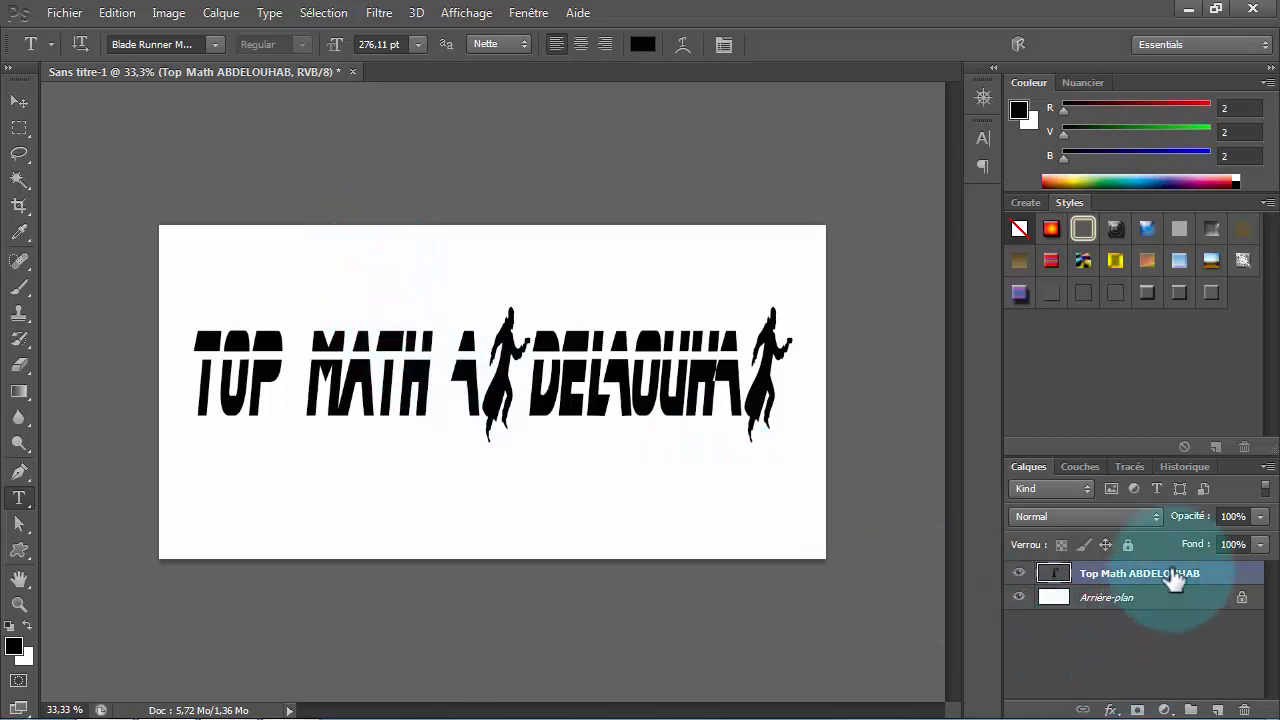
- Revert the document to the first free transform state in the history, undoing the font change and rescaling
click(1184, 465)
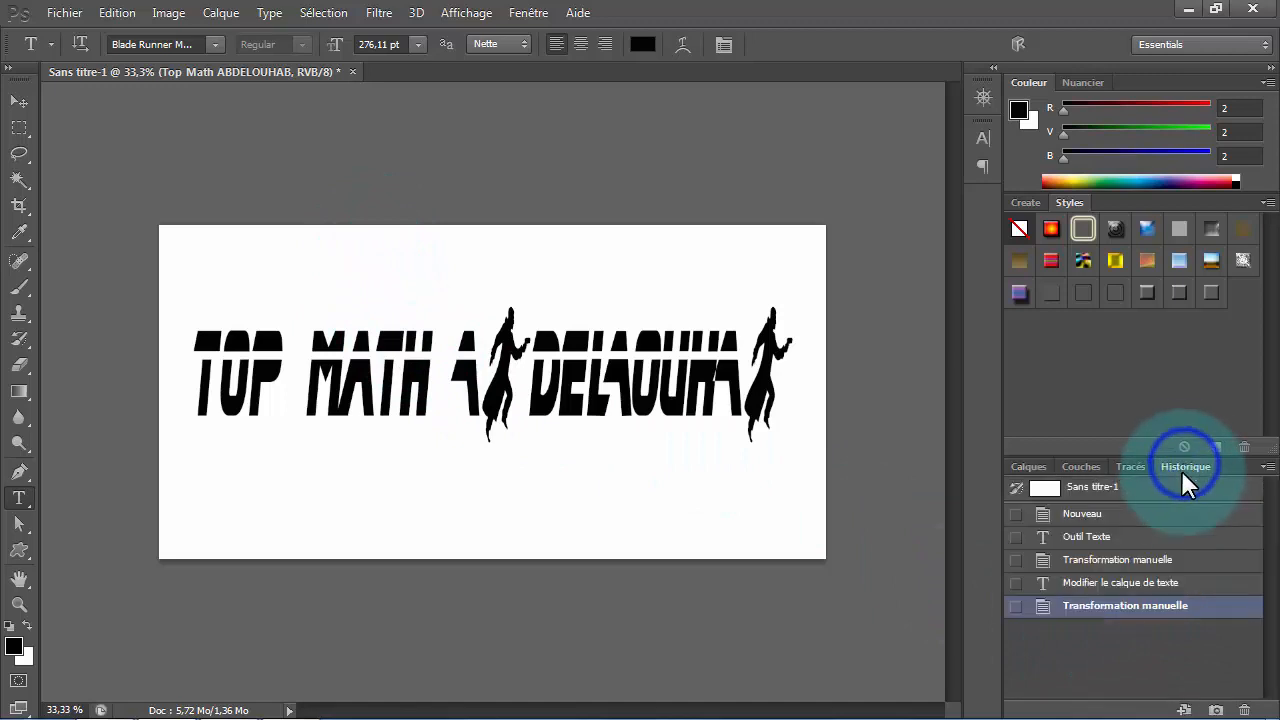
click(1145, 562)
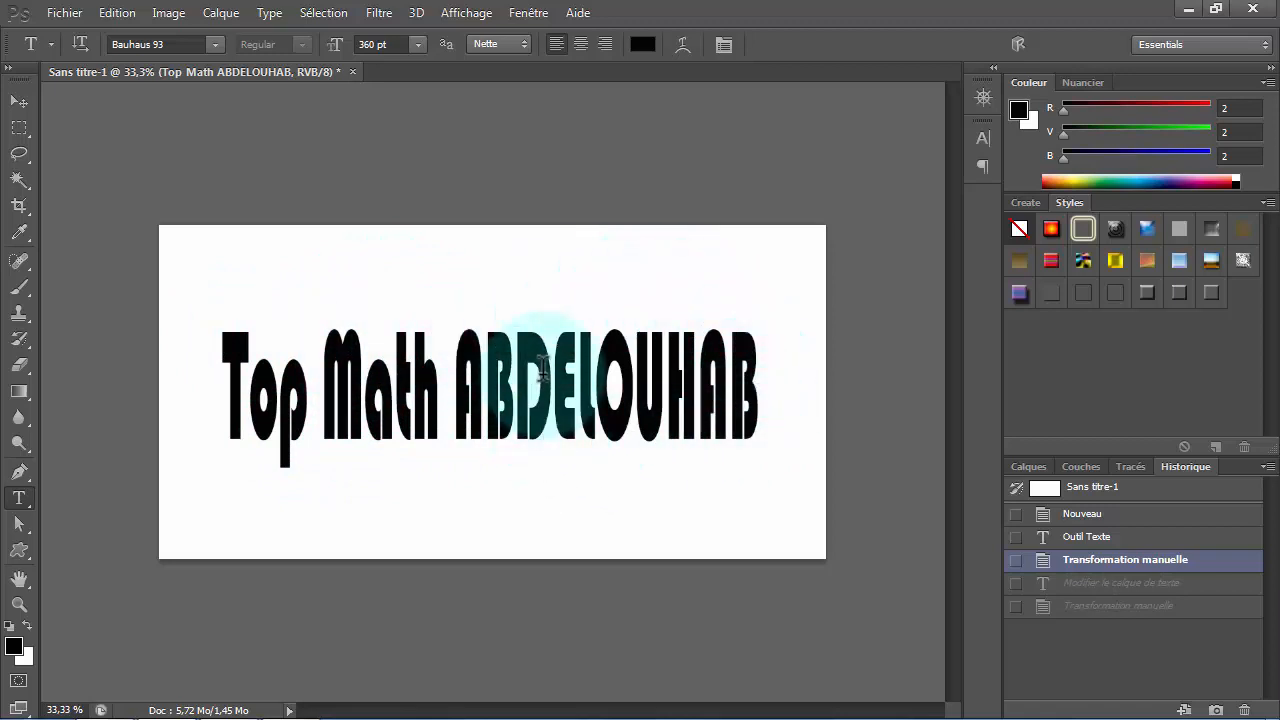
click(1021, 466)
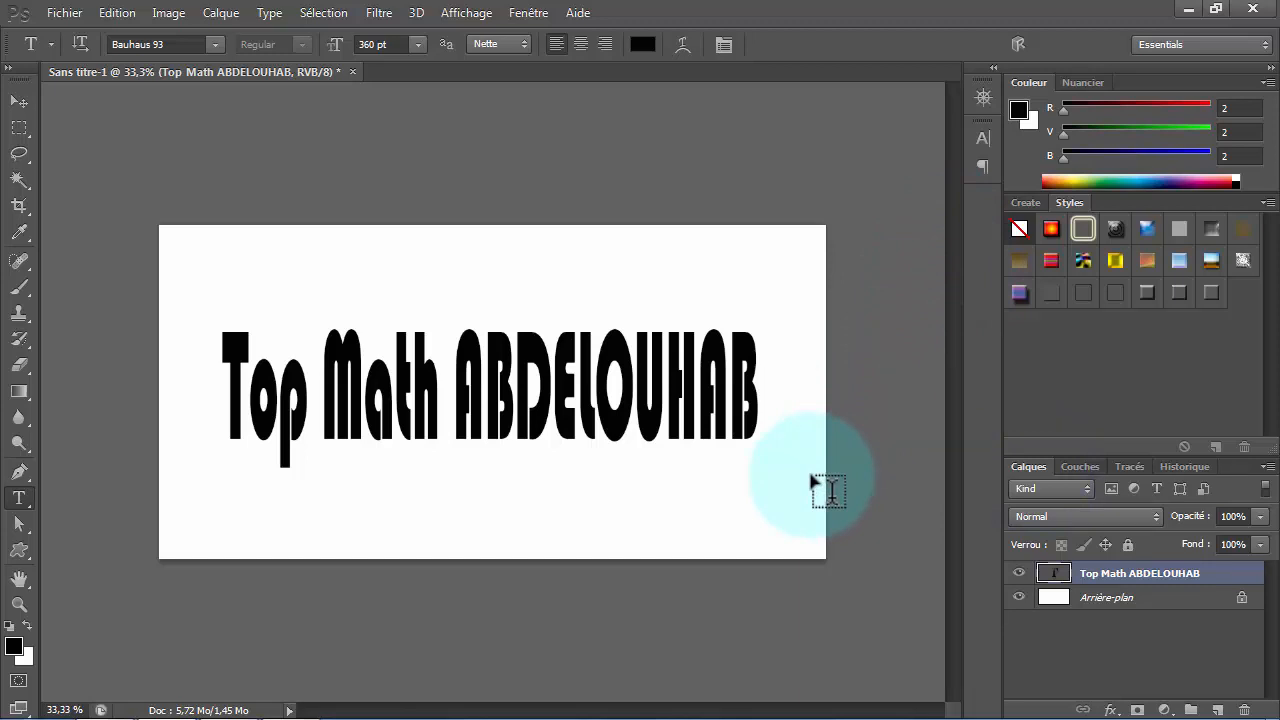
- Load the title's letters as a selection, intersect it with a rectangular marquee around the word "Top", and rasterize the text layer
ctrl+click(1056, 573)
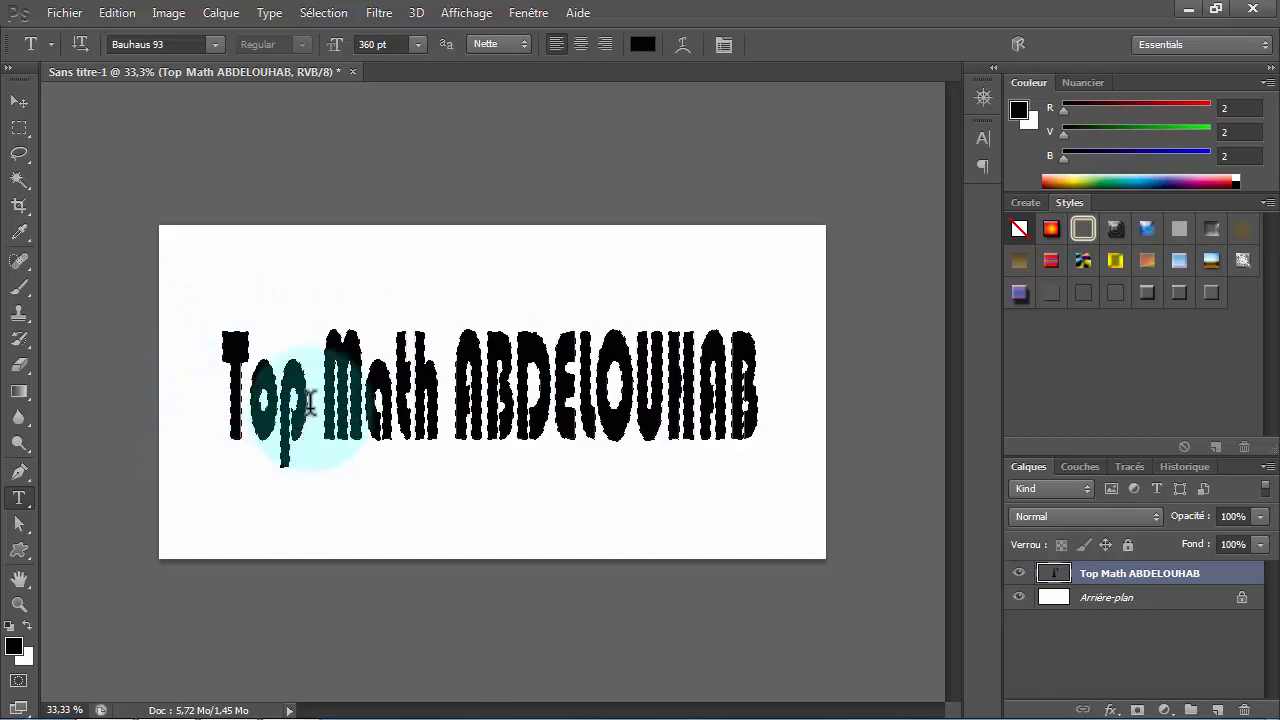
click(21, 129)
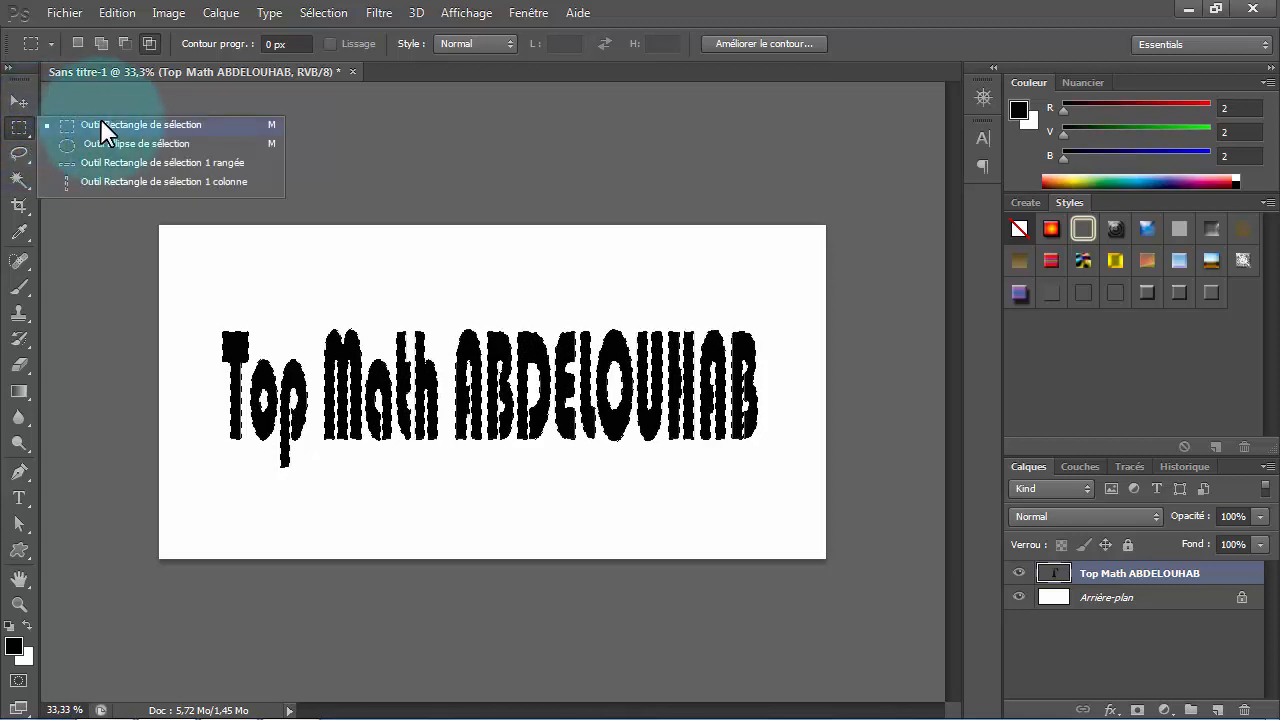
click(107, 122)
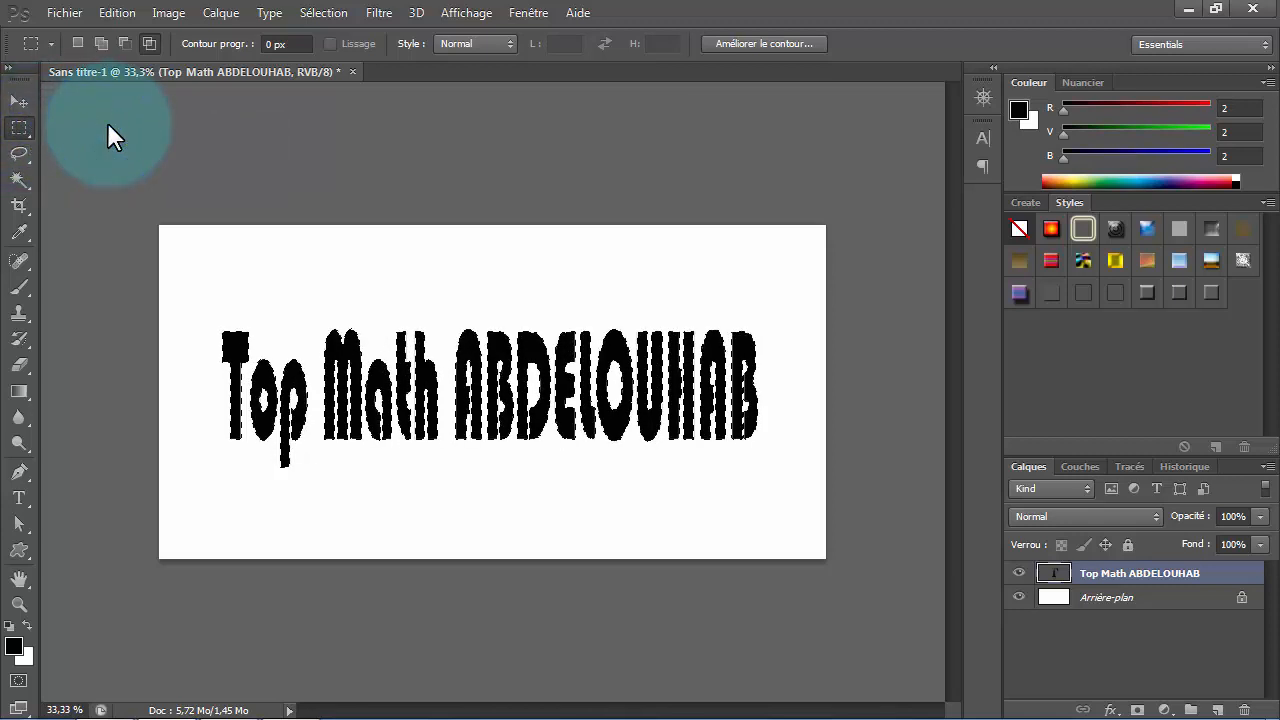
click(152, 47)
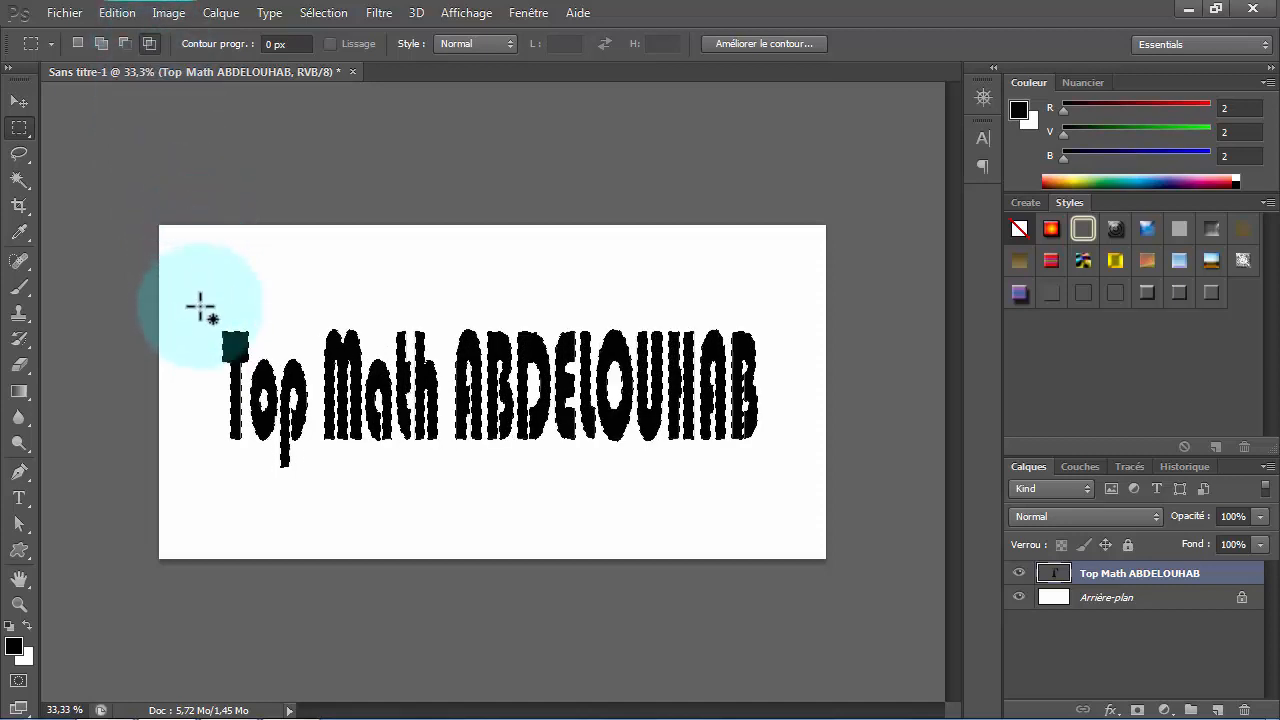
drag(200, 307, 322, 484)
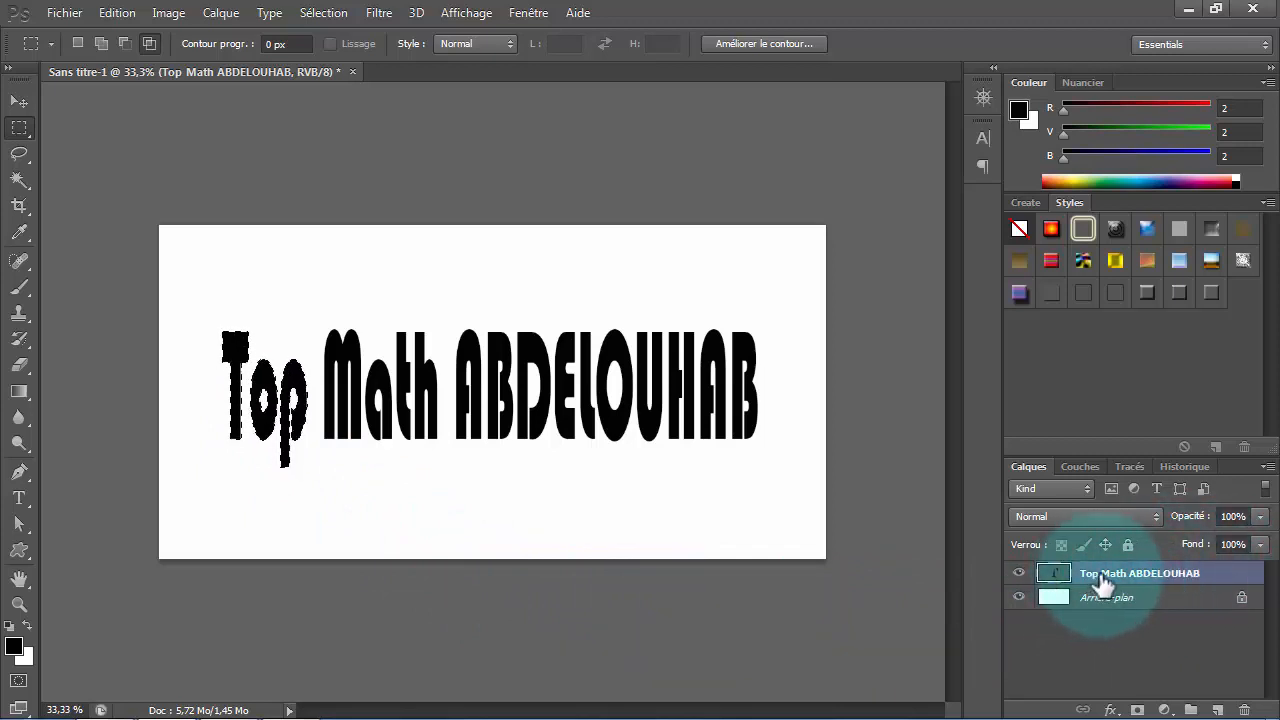
right_click(1138, 580)
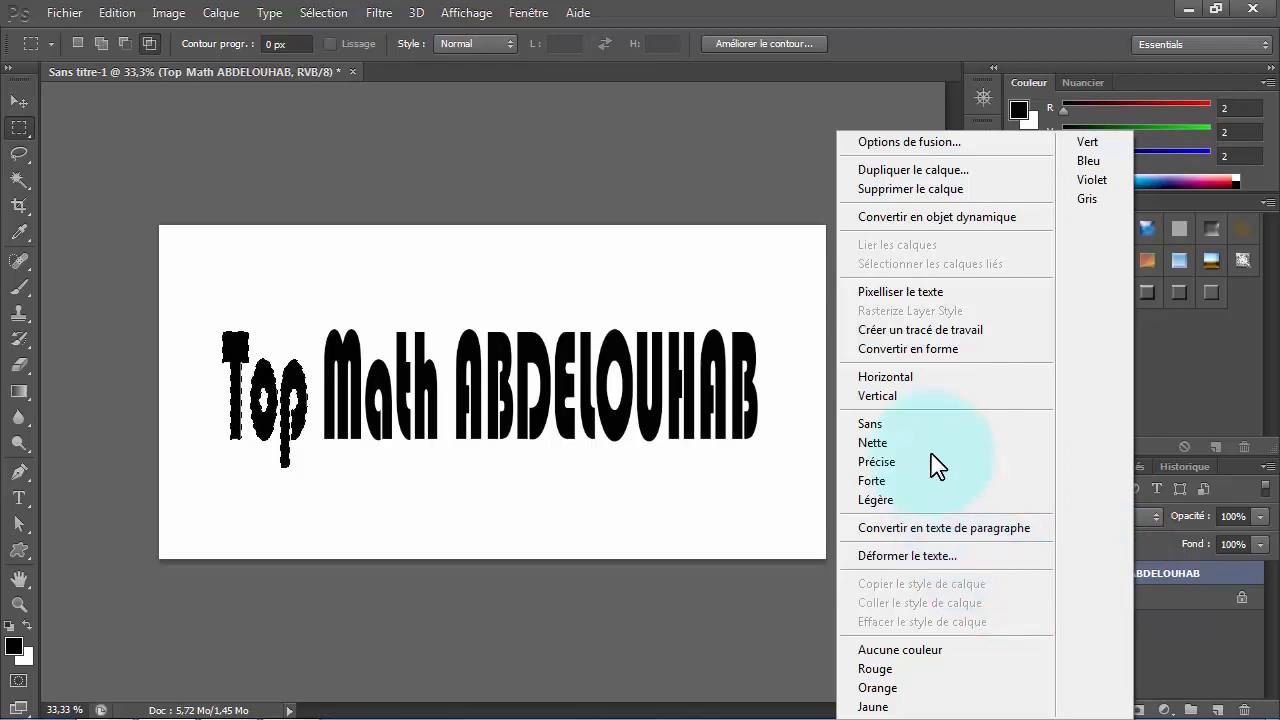
click(889, 295)
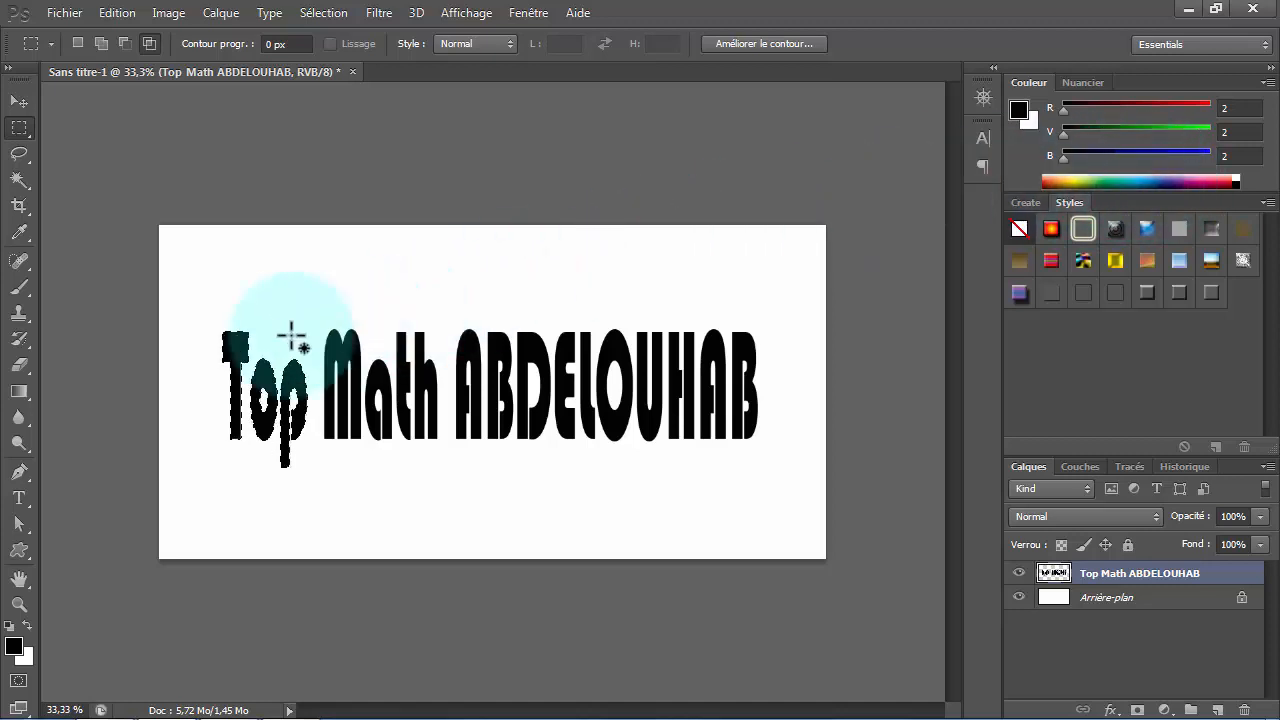
- Fill the selected word "Top" with the blue-yellow-blue linear gradient diagonally from the T's upper left to the p's lower right, and deselect
click(19, 391)
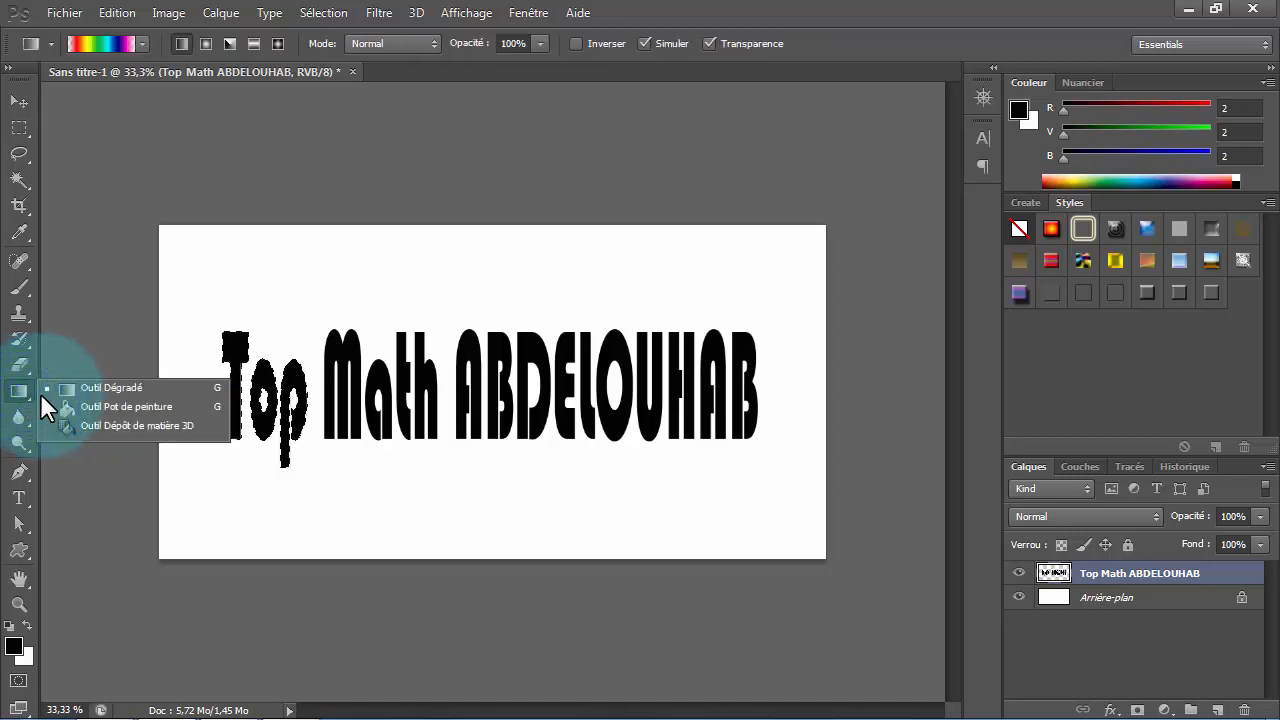
click(105, 388)
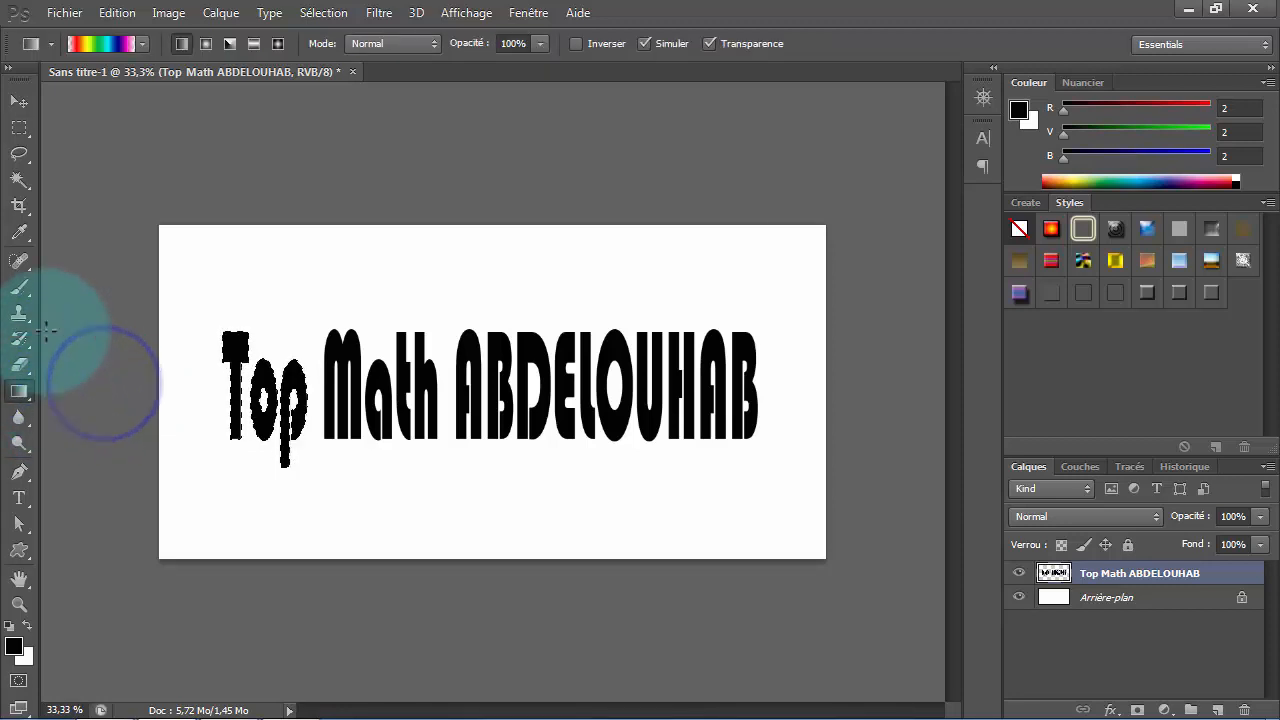
click(143, 43)
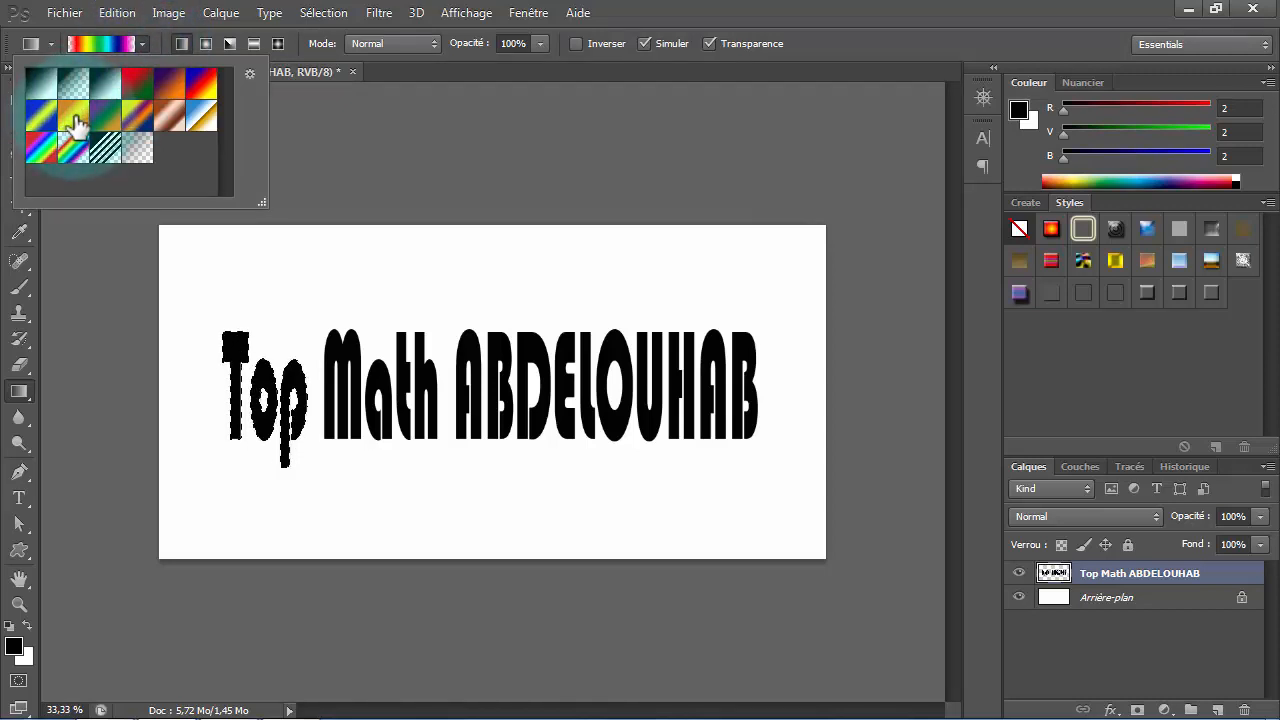
click(41, 116)
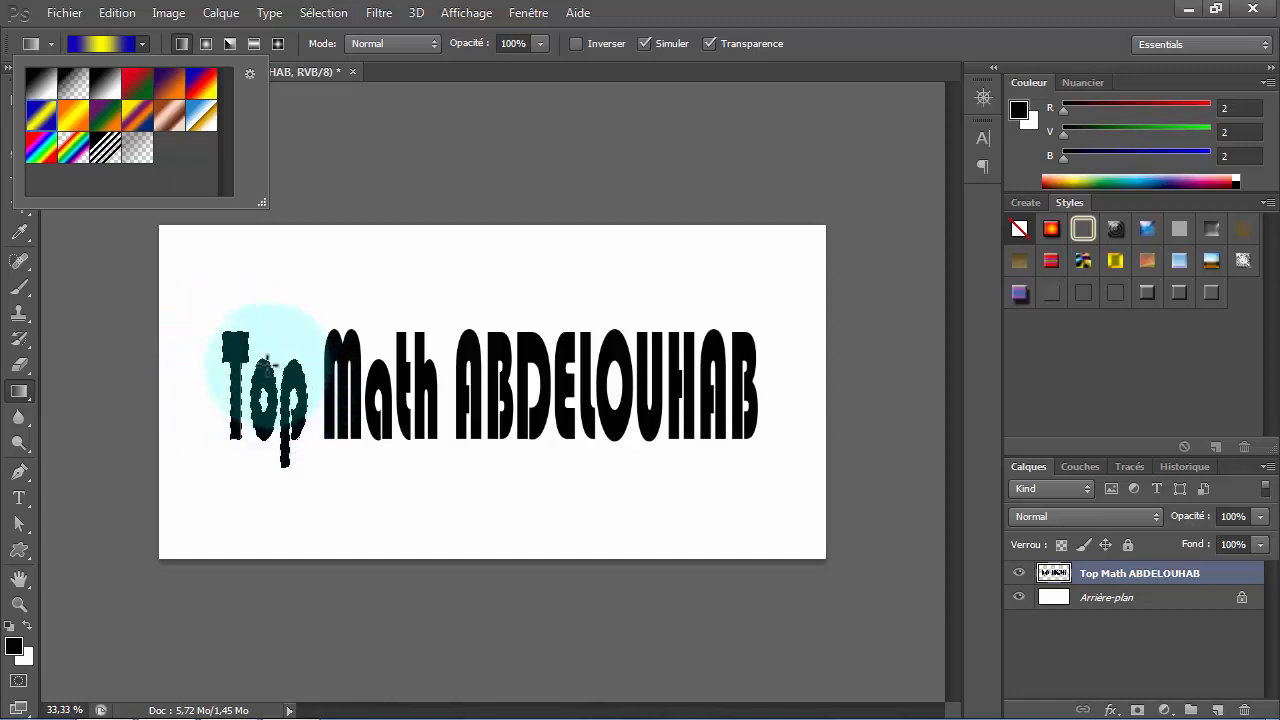
click(223, 329)
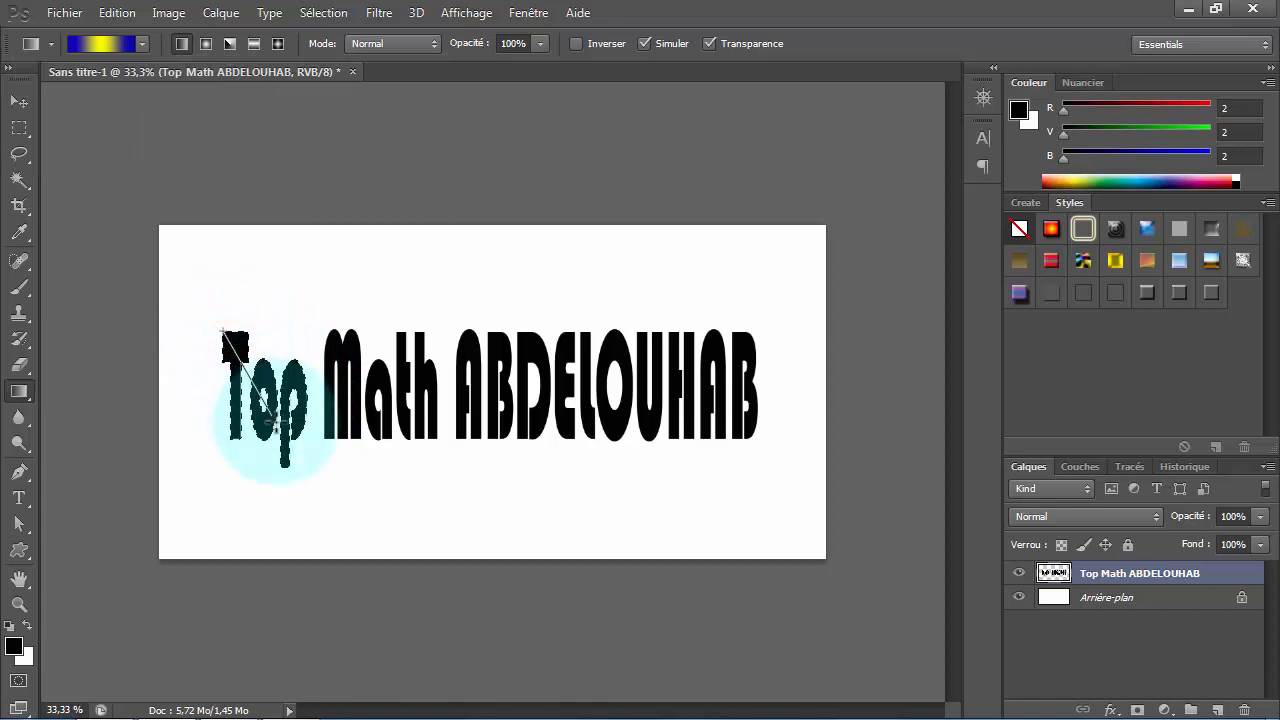
drag(294, 454, 306, 469)
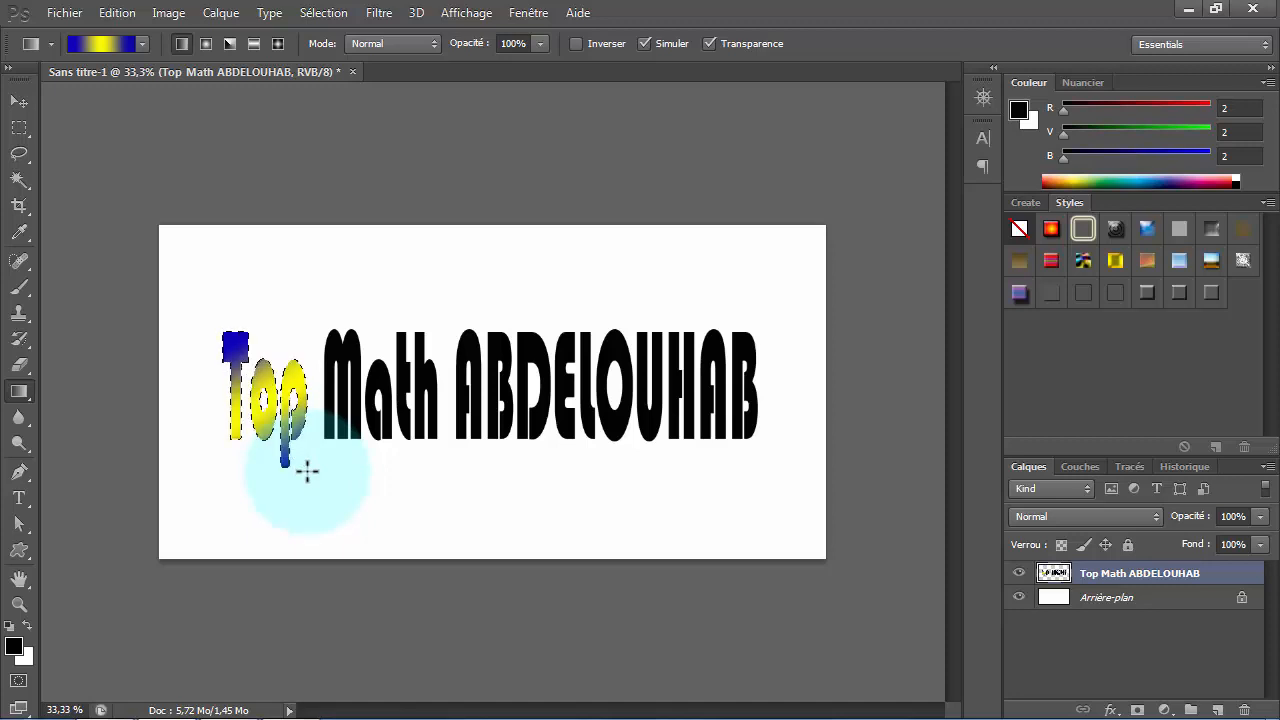
drag(306, 469, 306, 469)
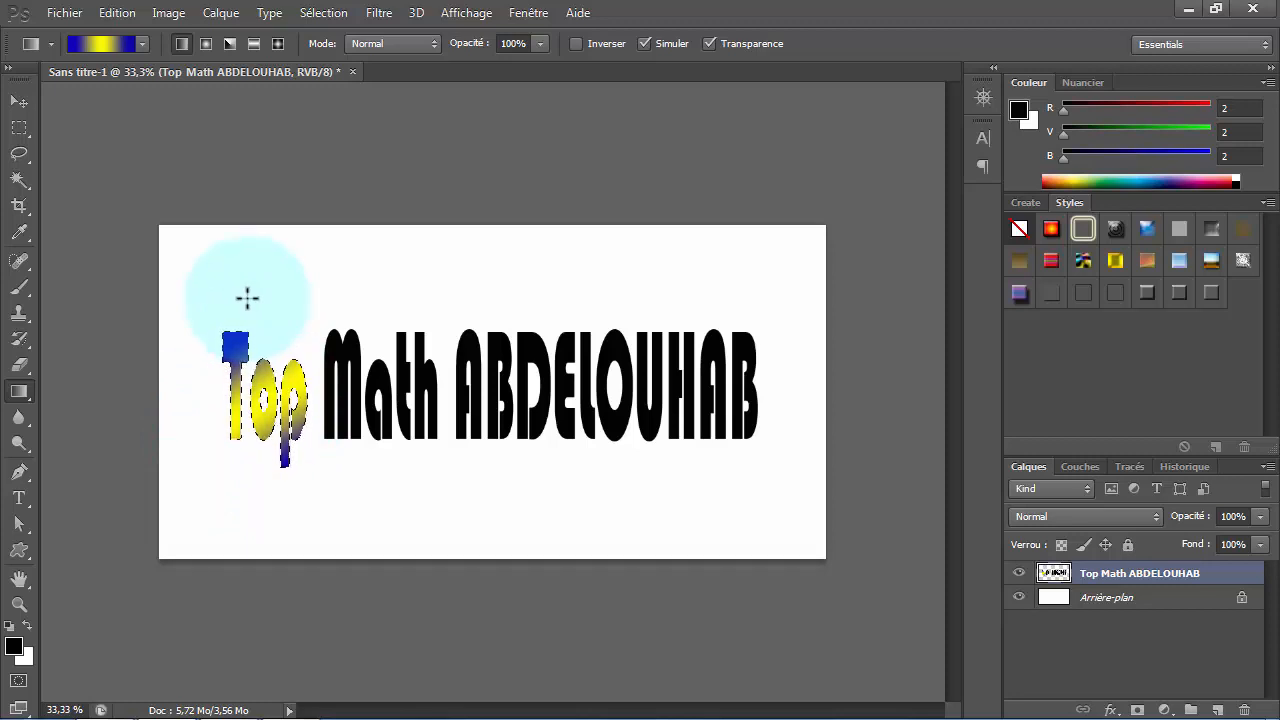
click(323, 13)
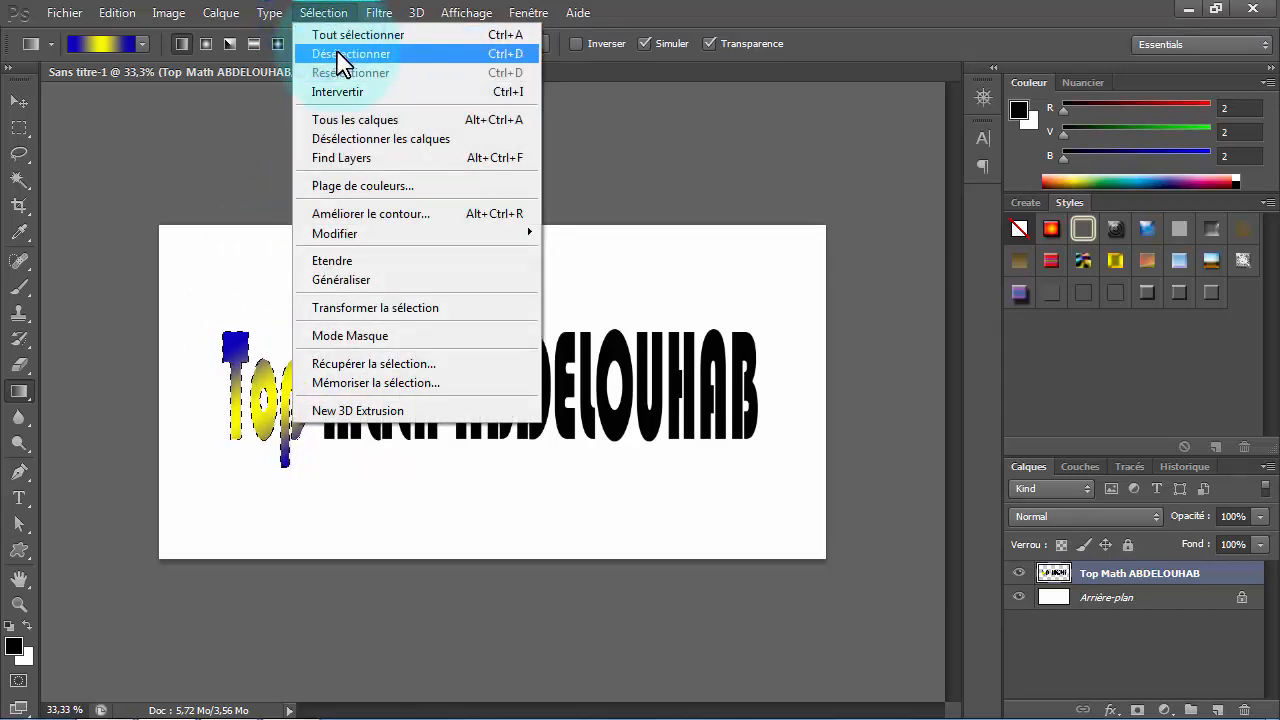
click(339, 54)
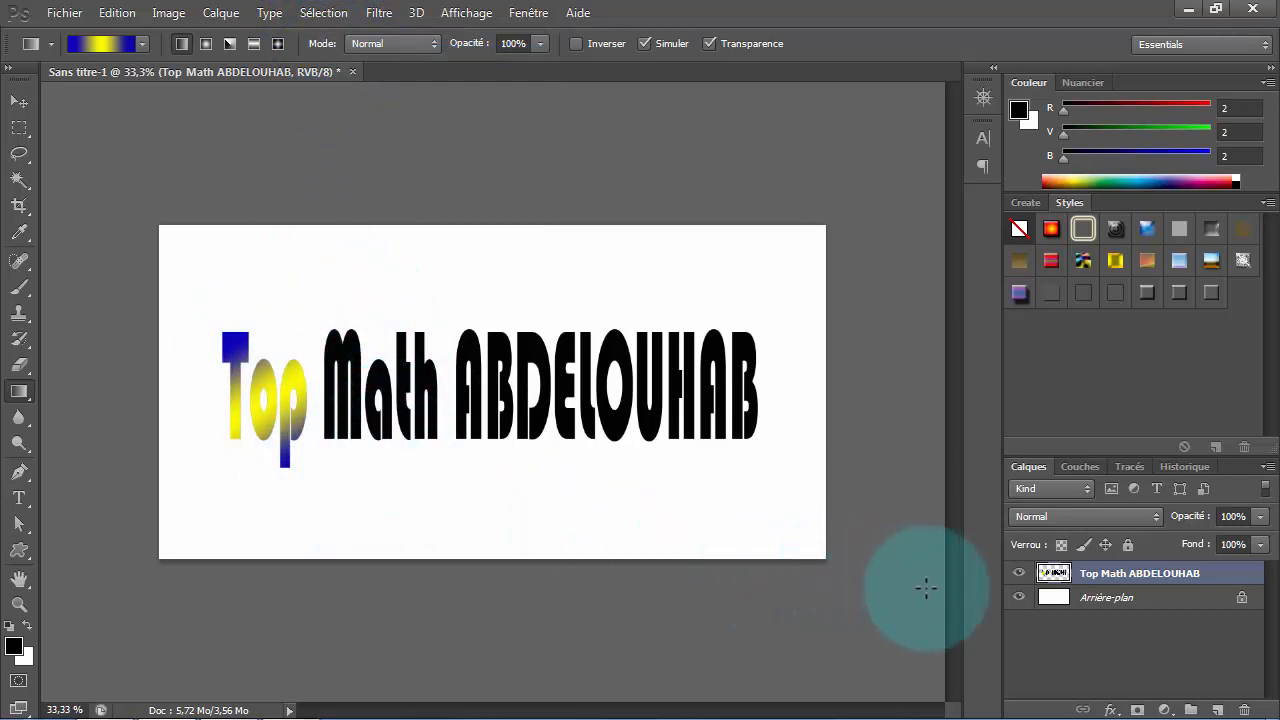
- Load the title's letters as a selection and intersect it with a rectangular marquee around the word "Math"
ctrl+click(1055, 578)
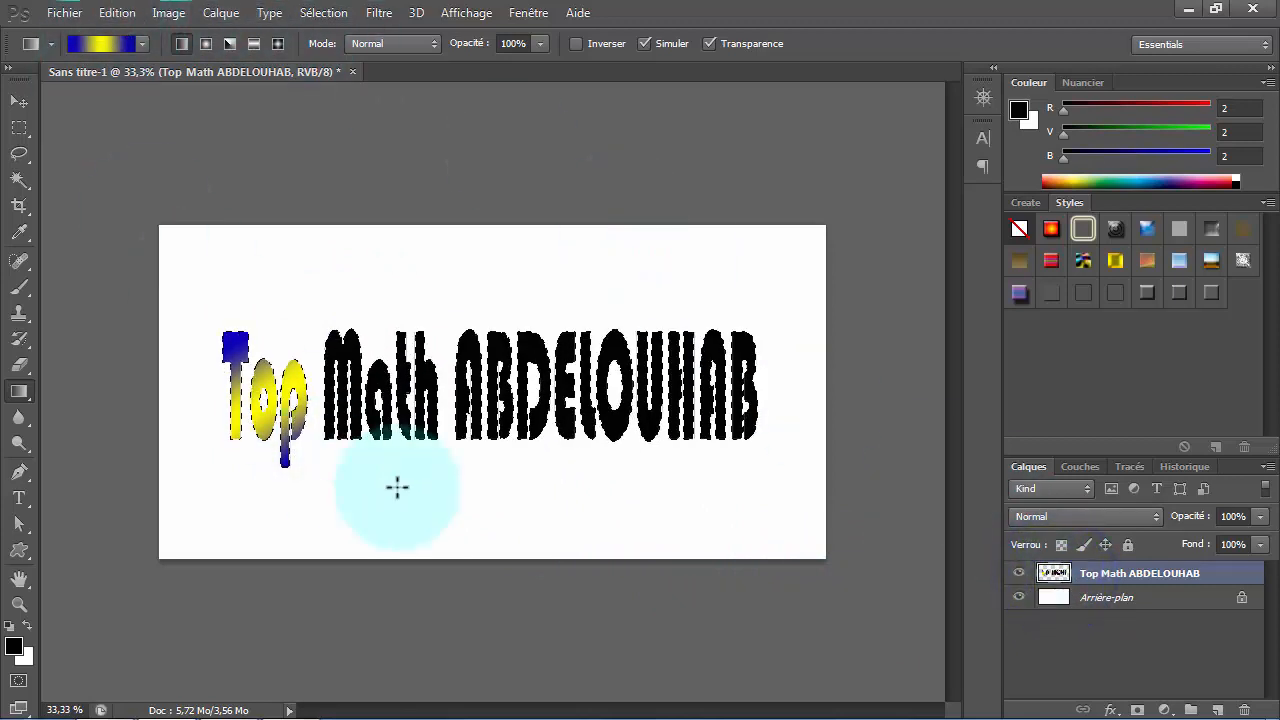
click(20, 129)
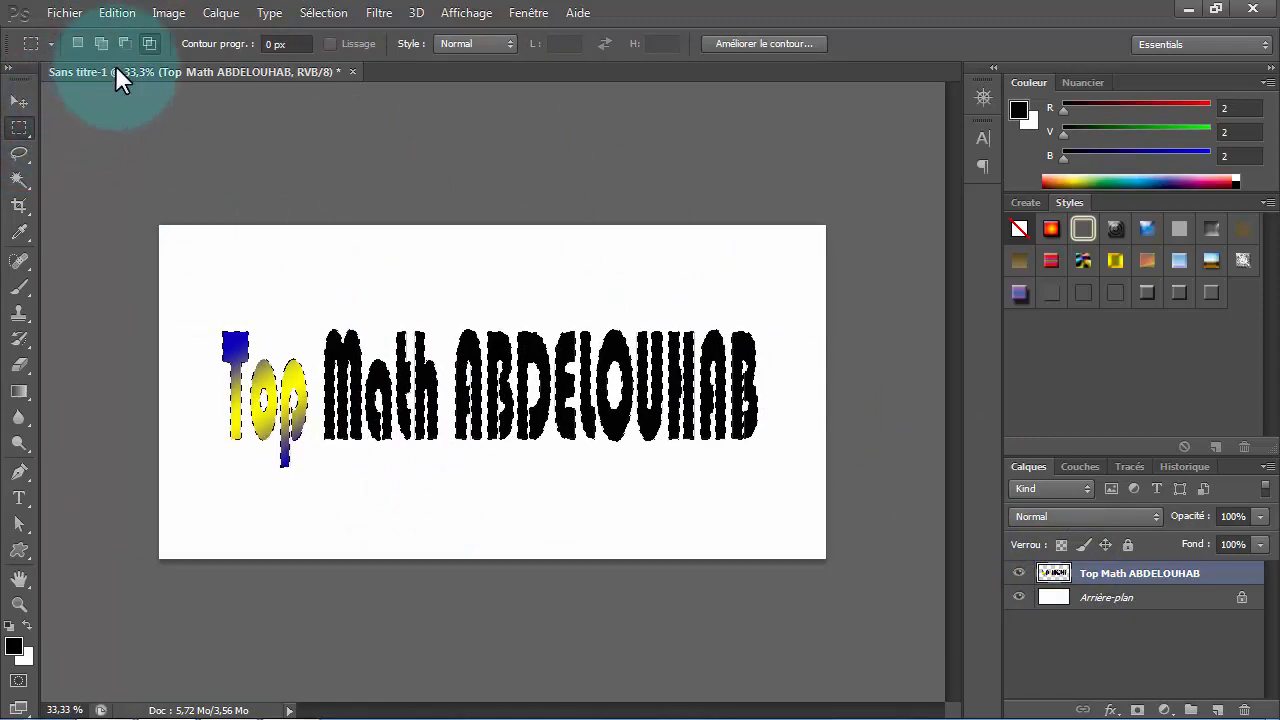
click(149, 44)
drag(316, 290, 443, 462)
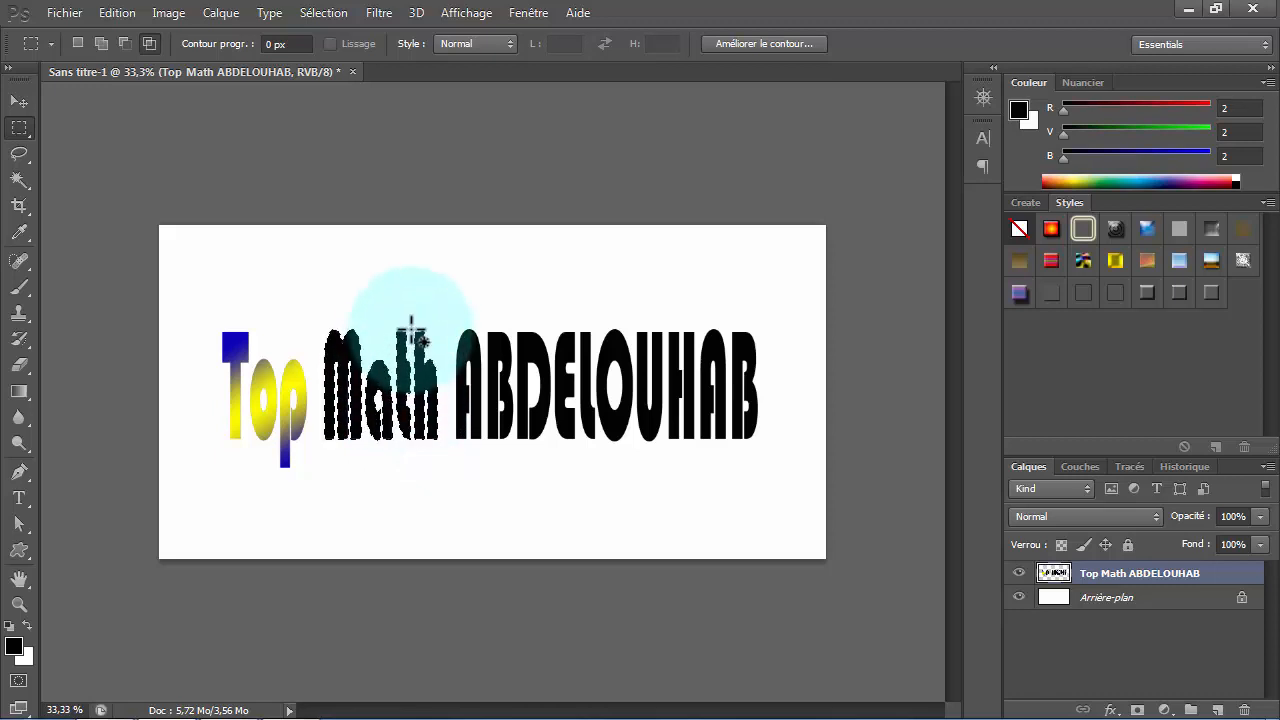
- Fill the selected word "Math" with the blue-red-yellow linear gradient horizontally from the M toward the h, and deselect
click(22, 394)
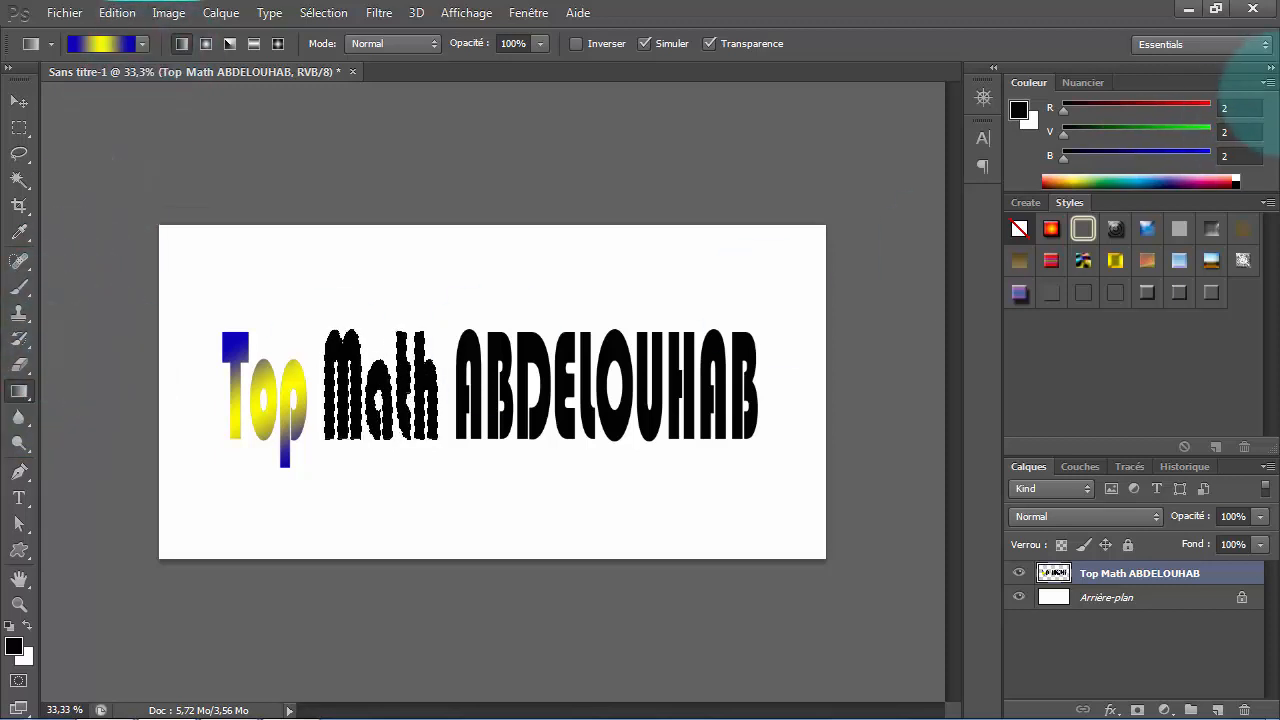
click(143, 43)
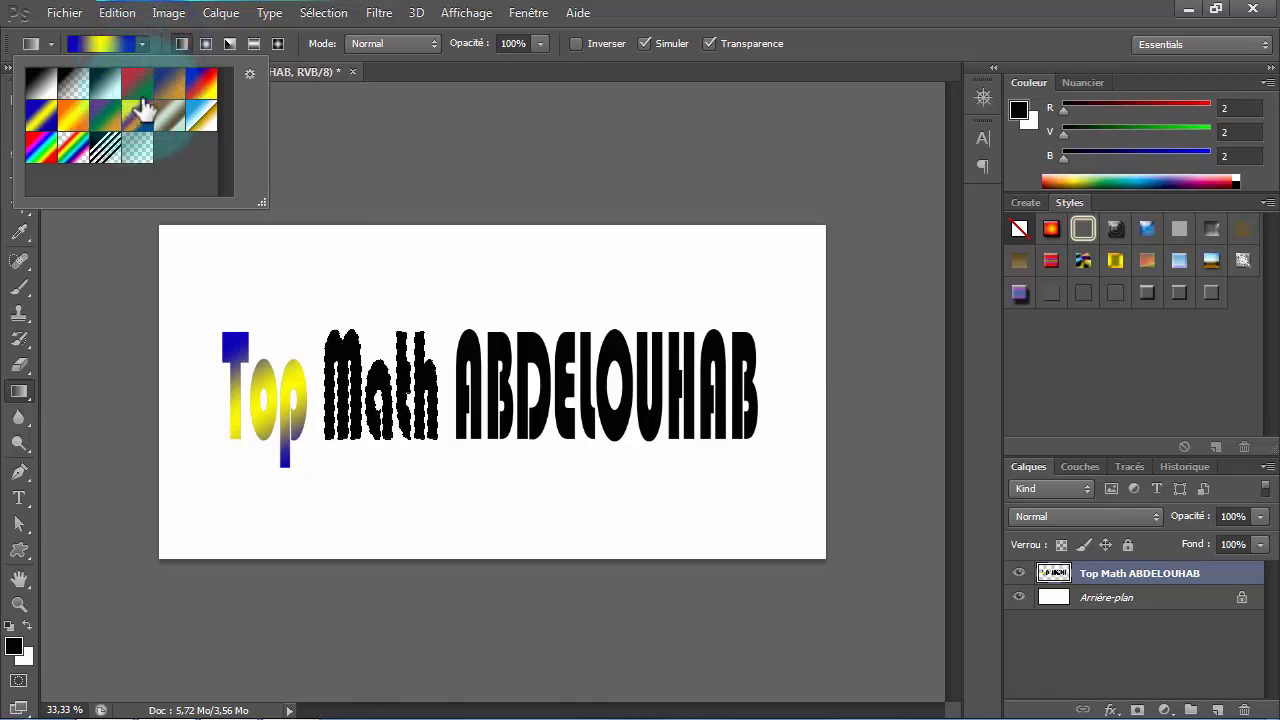
click(201, 86)
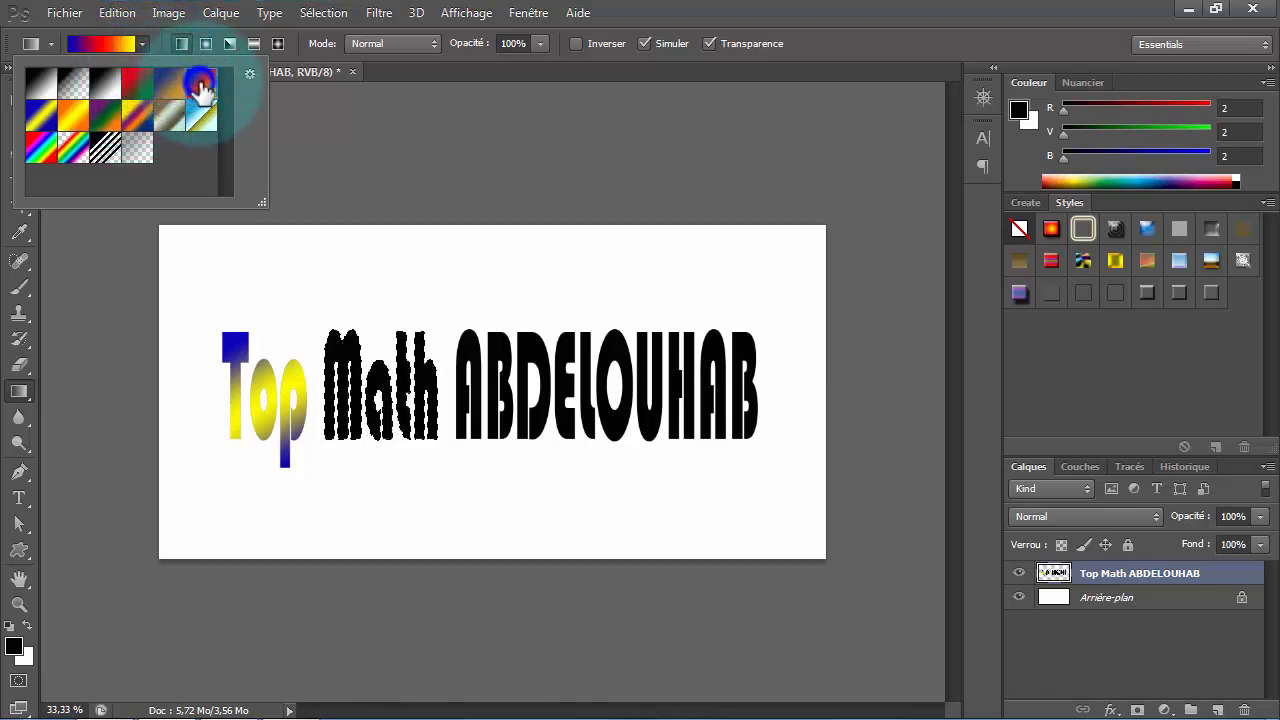
click(322, 392)
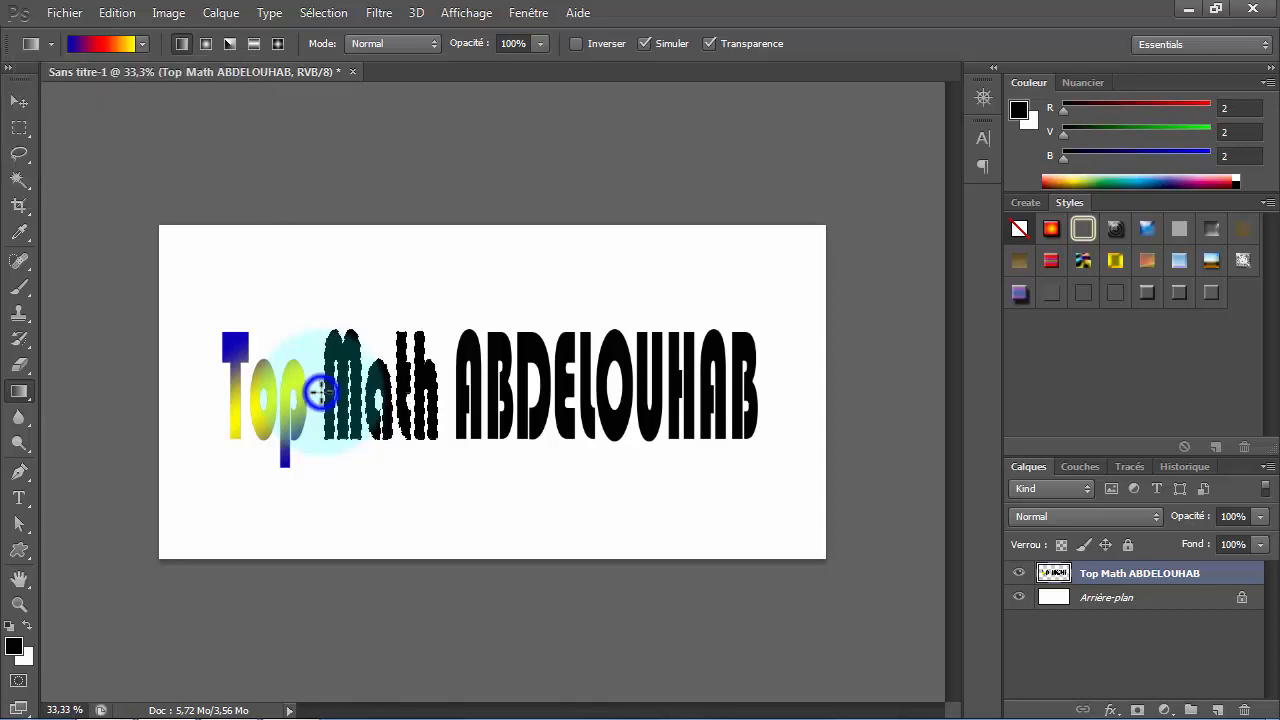
drag(321, 392, 412, 397)
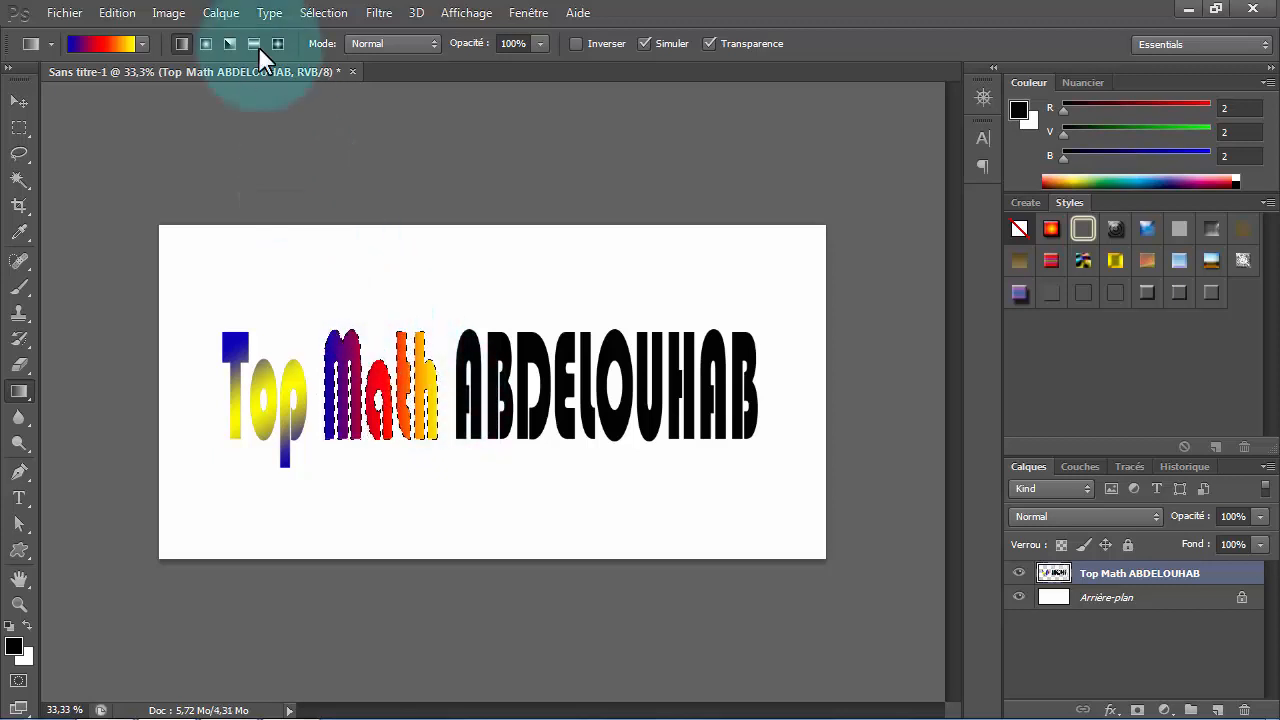
click(310, 8)
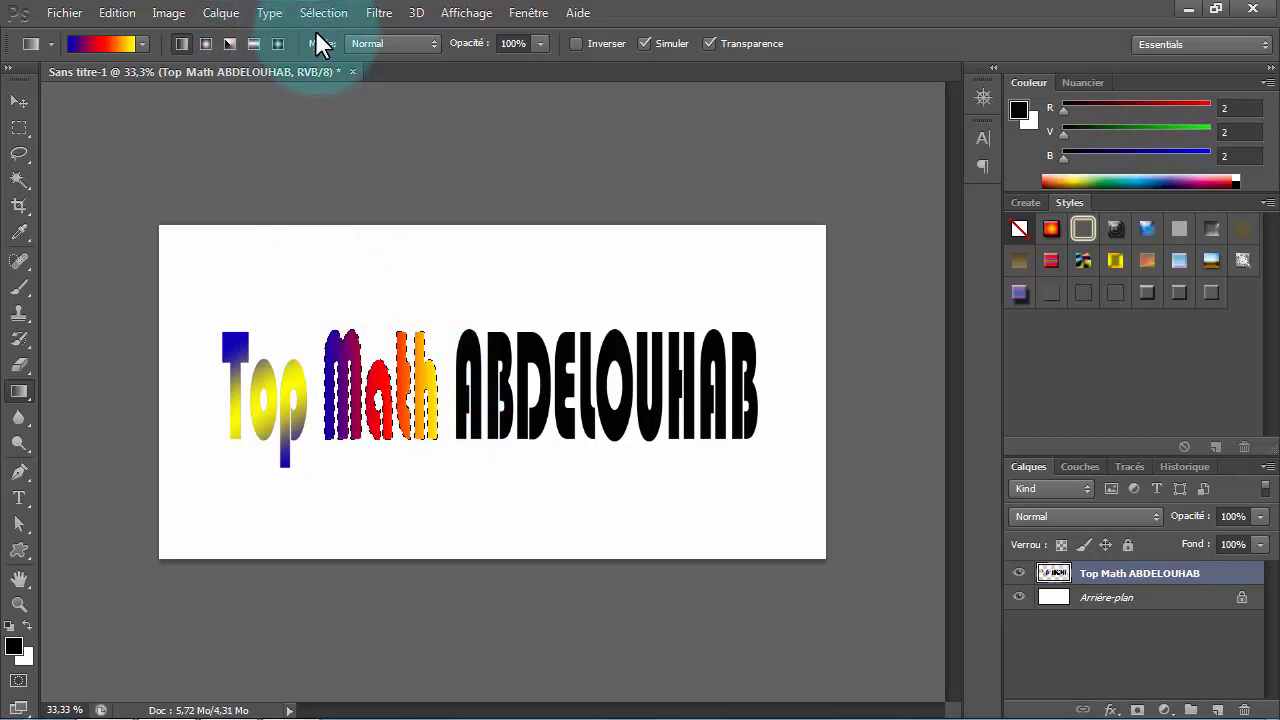
click(318, 42)
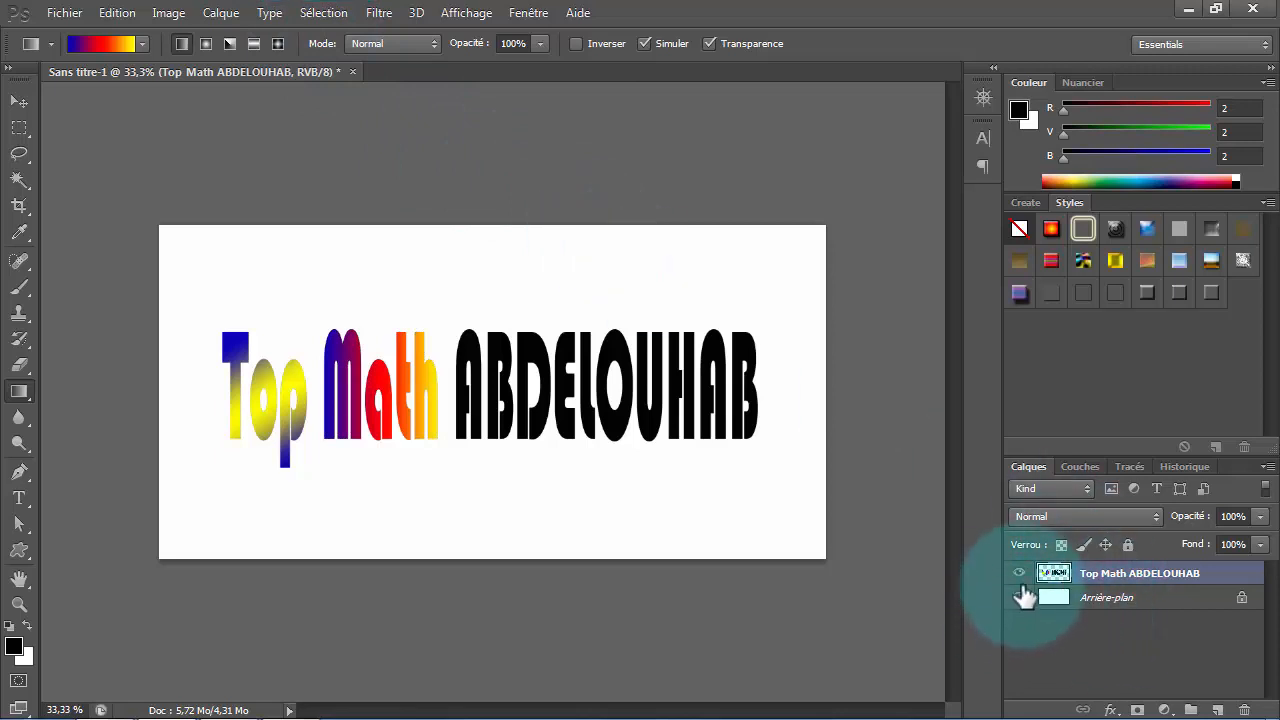
- Load the title's letters as a selection again and intersect it with a rectangular marquee around the last word
ctrl+click(1050, 573)
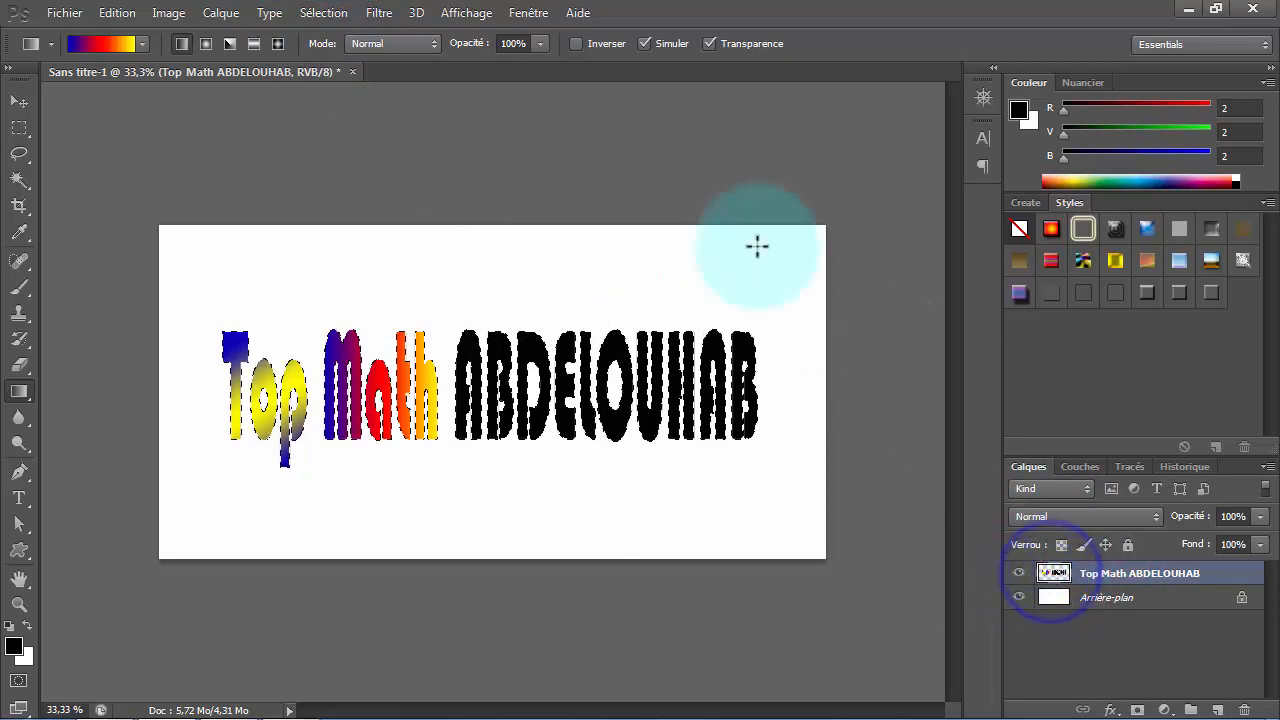
click(19, 127)
drag(447, 295, 800, 453)
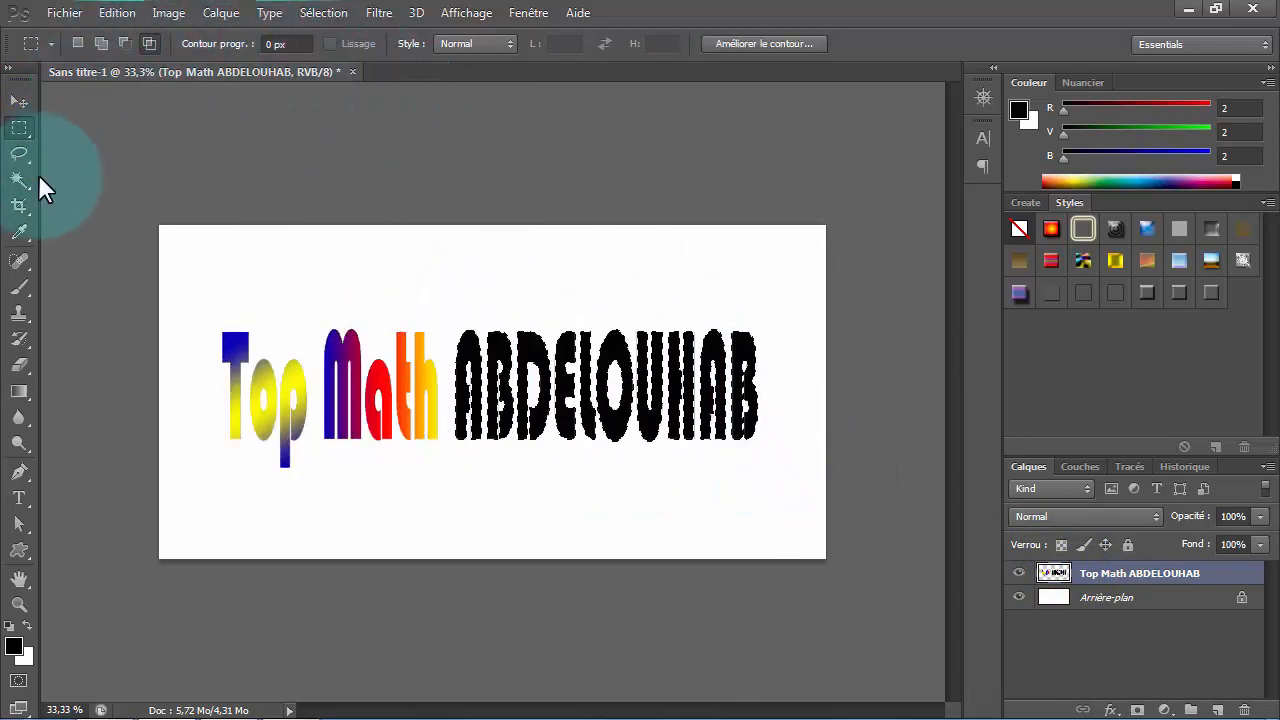
- Fill the selected last word with the rainbow spectrum linear gradient diagonally from its upper left to its lower right, and deselect
click(20, 392)
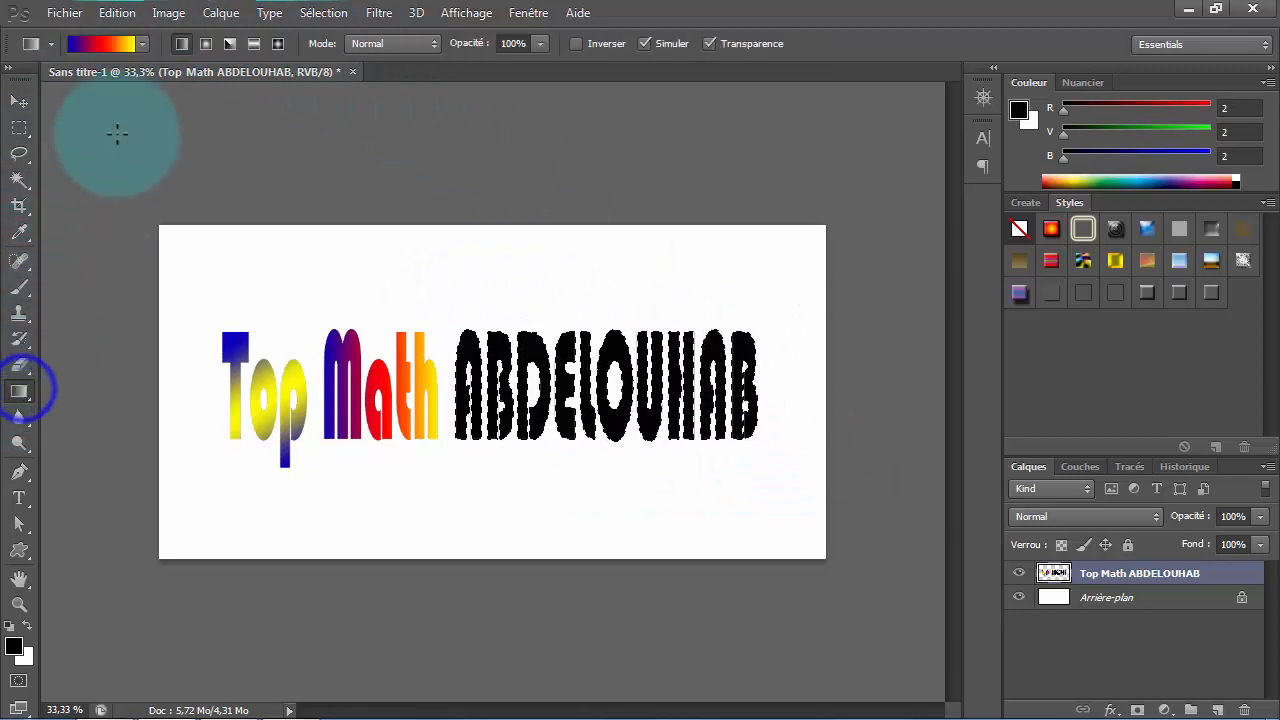
click(143, 43)
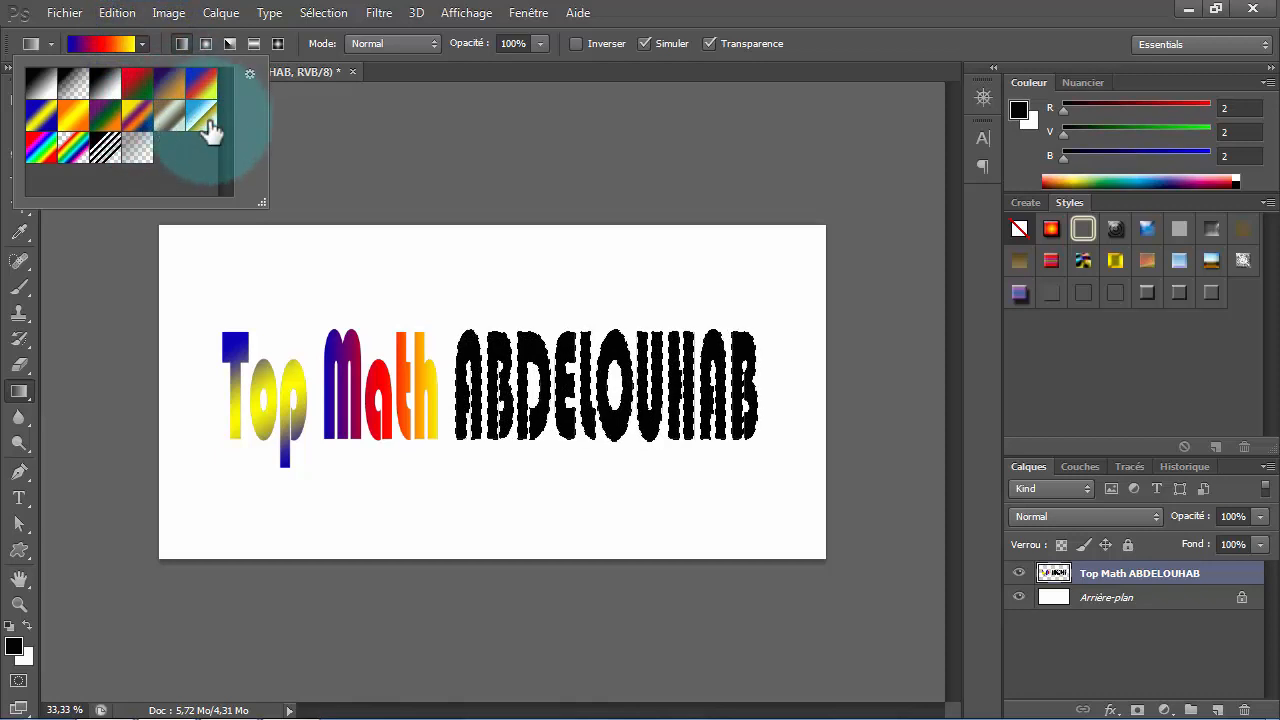
click(40, 150)
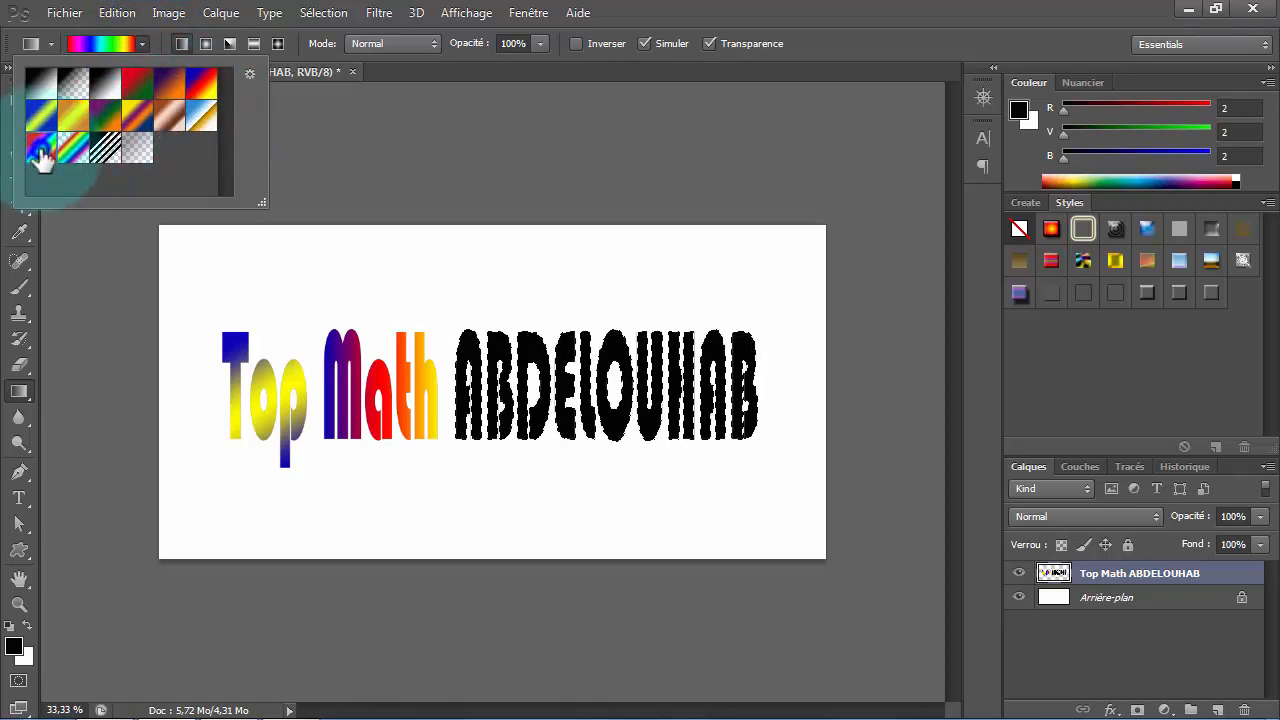
click(450, 325)
drag(450, 325, 757, 433)
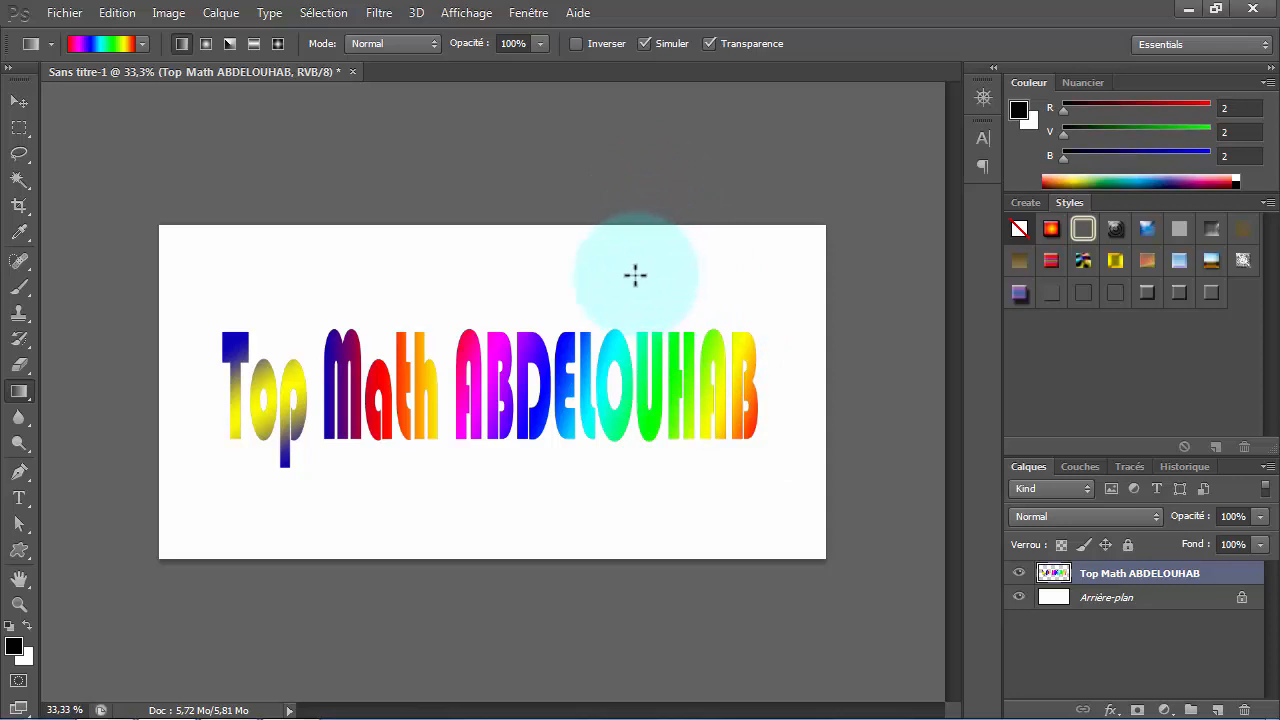
- Apply the TOP MATH1 style to the title layer and scale it to about 115.5% width and 135.3% height
click(1148, 294)
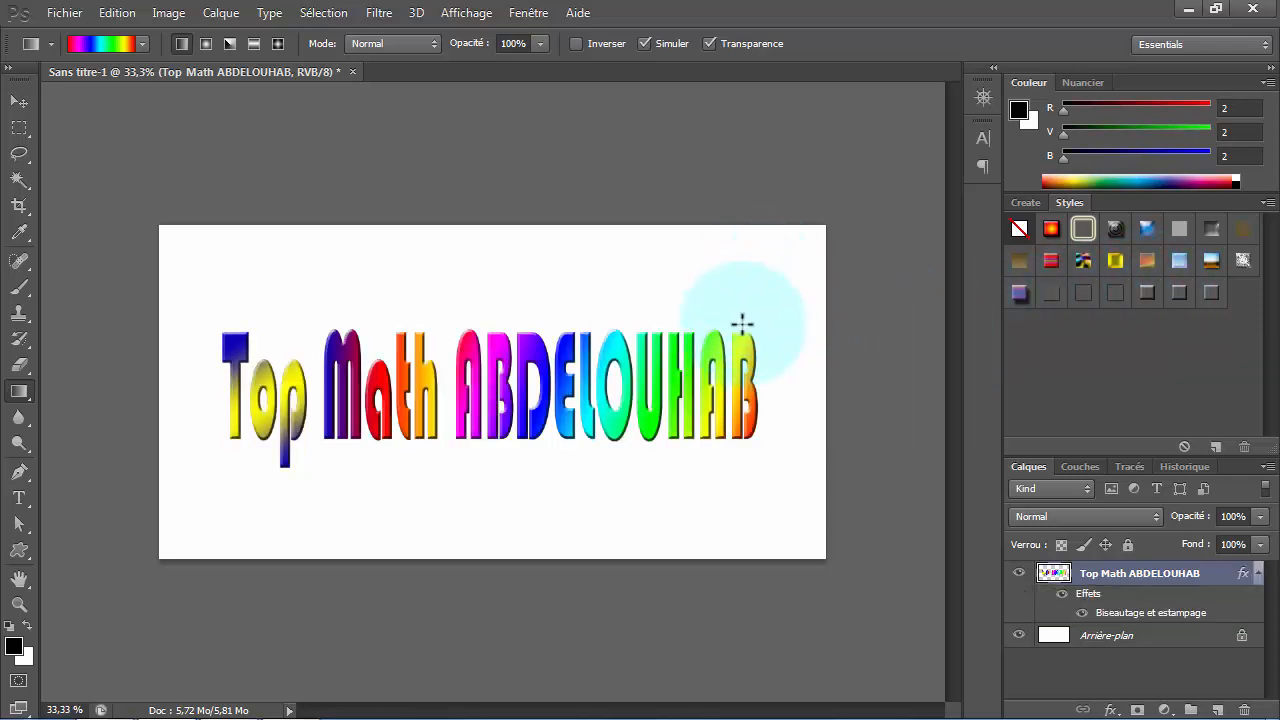
click(118, 13)
click(390, 380)
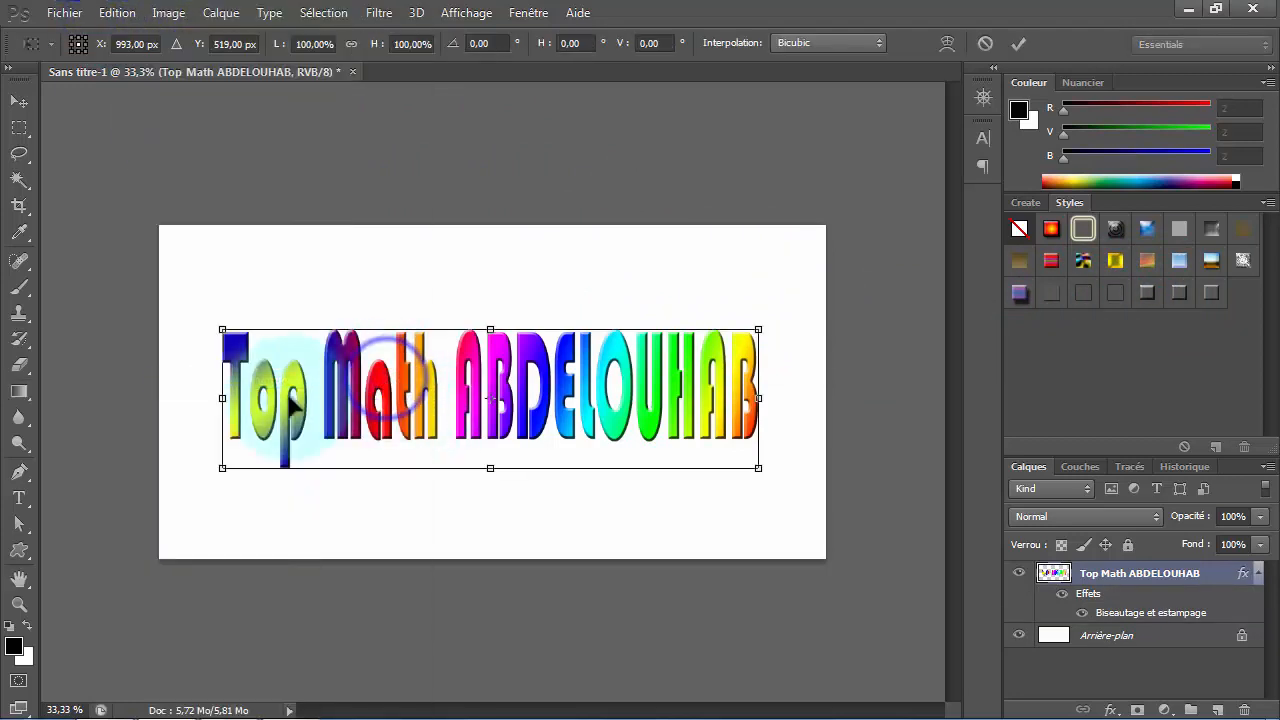
drag(218, 394, 180, 396)
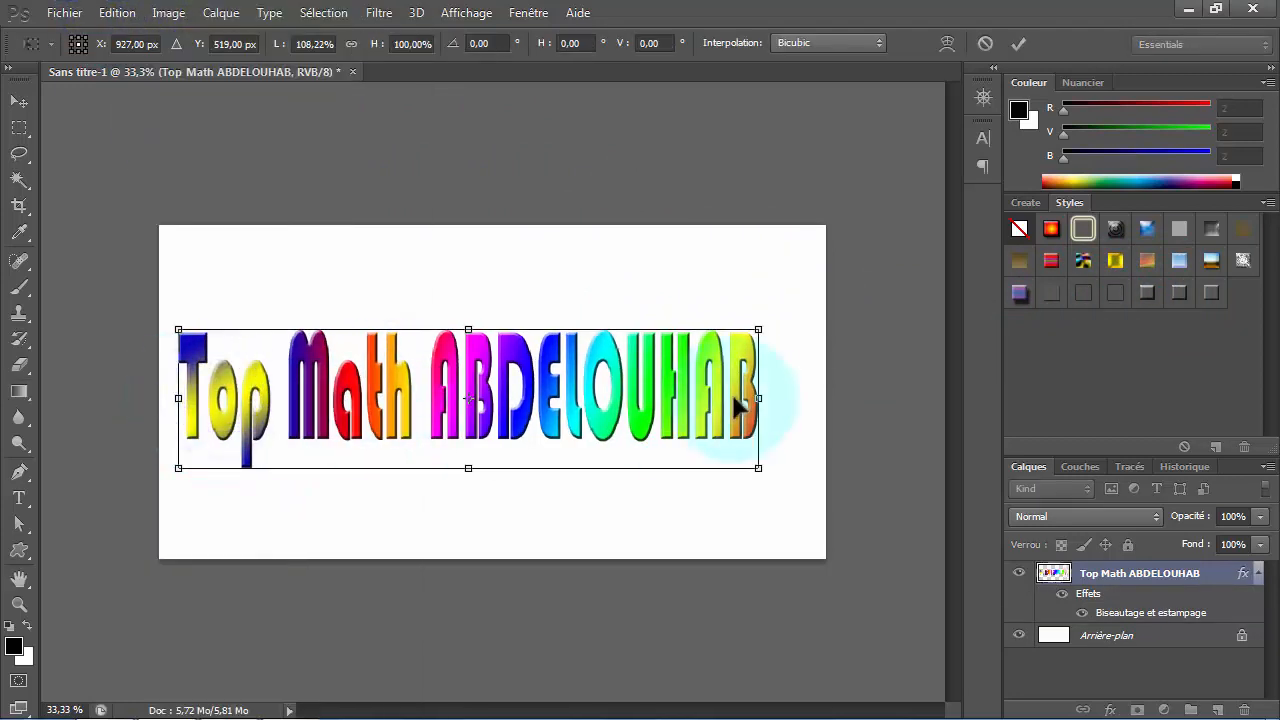
drag(760, 397, 797, 398)
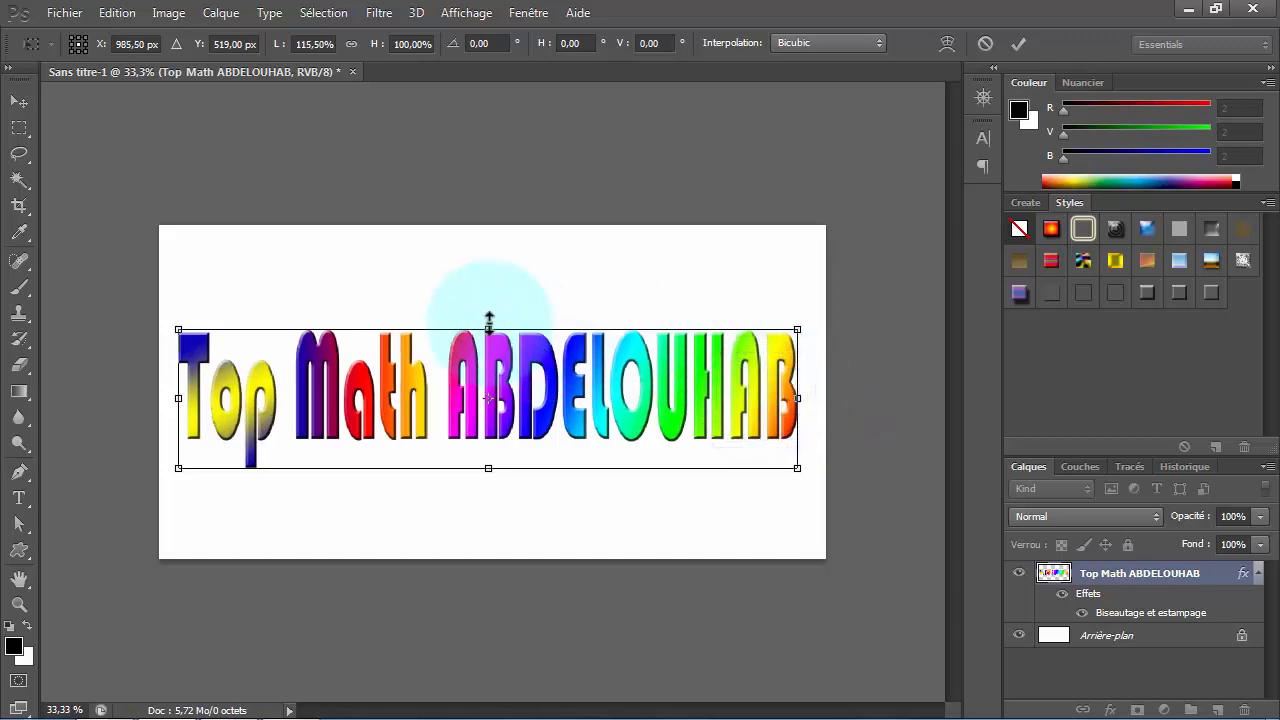
drag(487, 329, 504, 274)
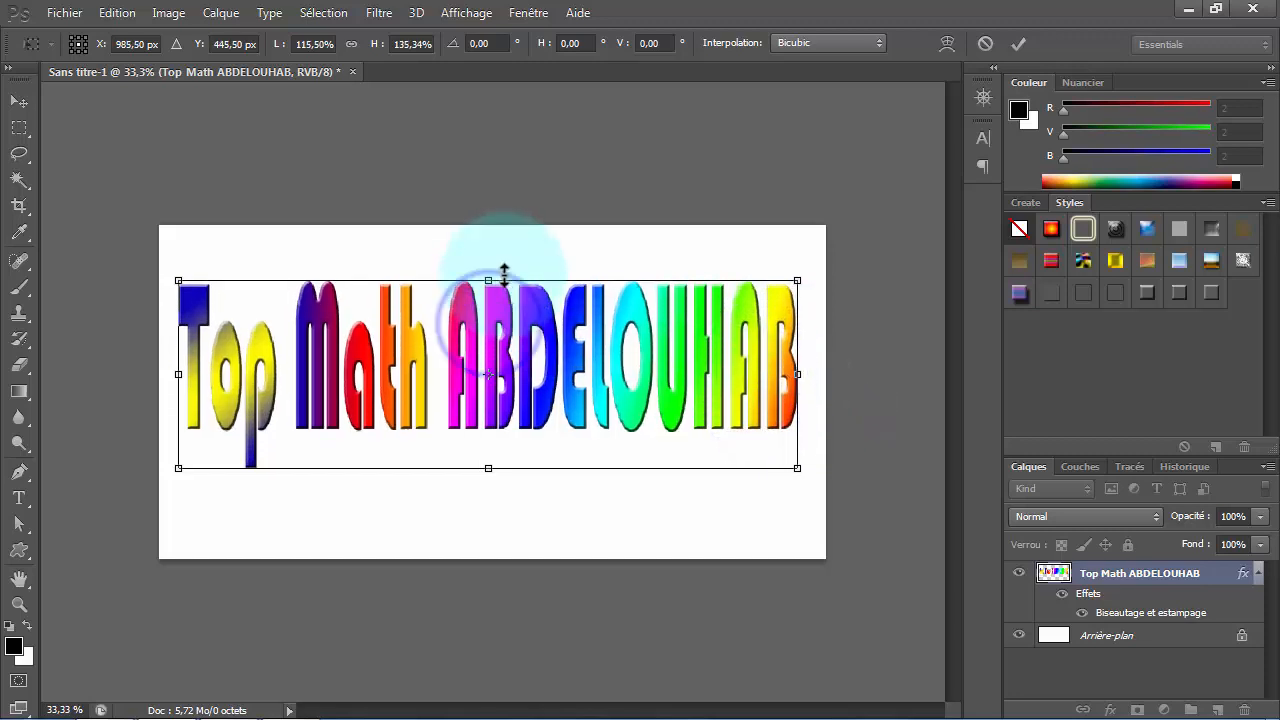
click(1019, 41)
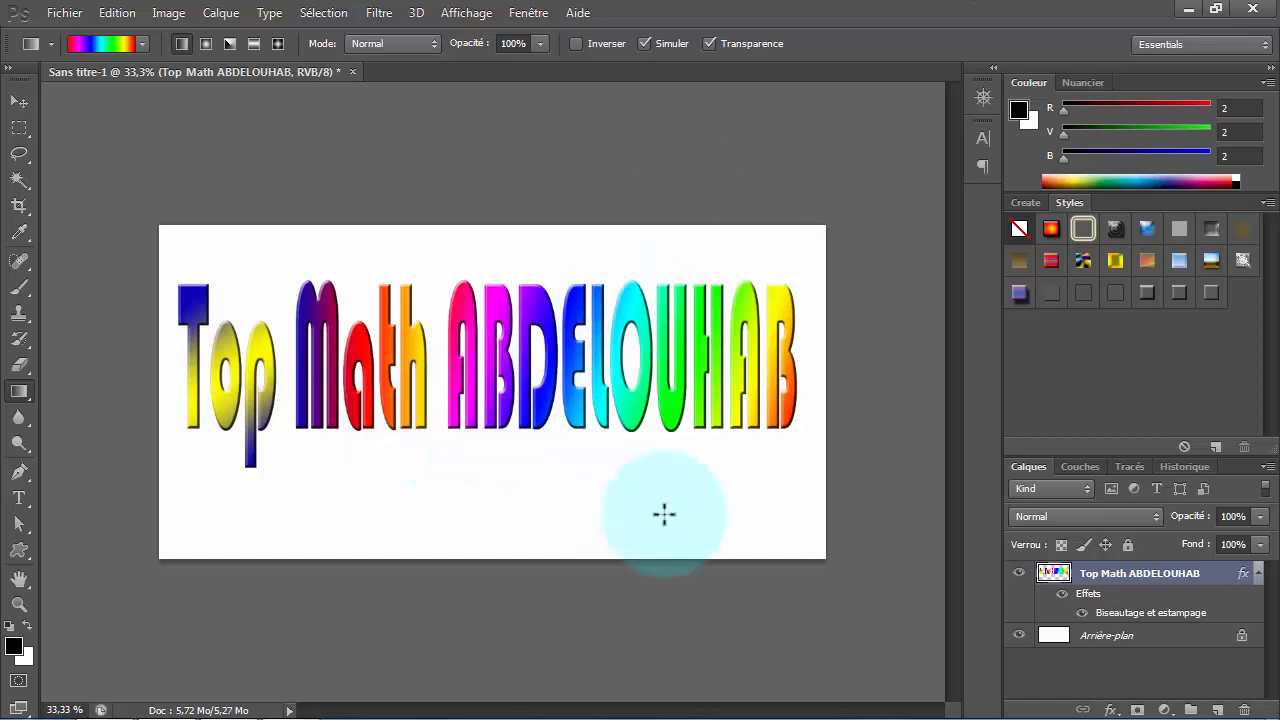
- Revert the document to the first free transform state in the history, undoing the gradients, style and rescaling
click(1186, 464)
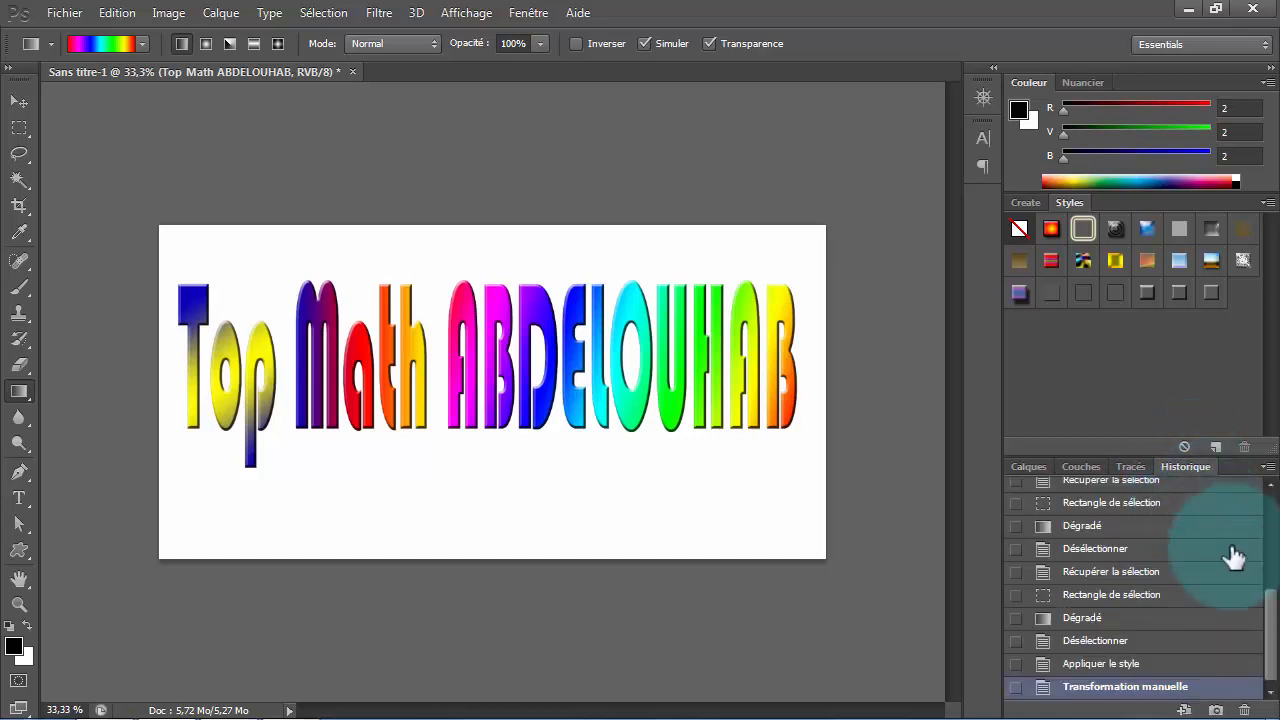
drag(1273, 612, 1268, 508)
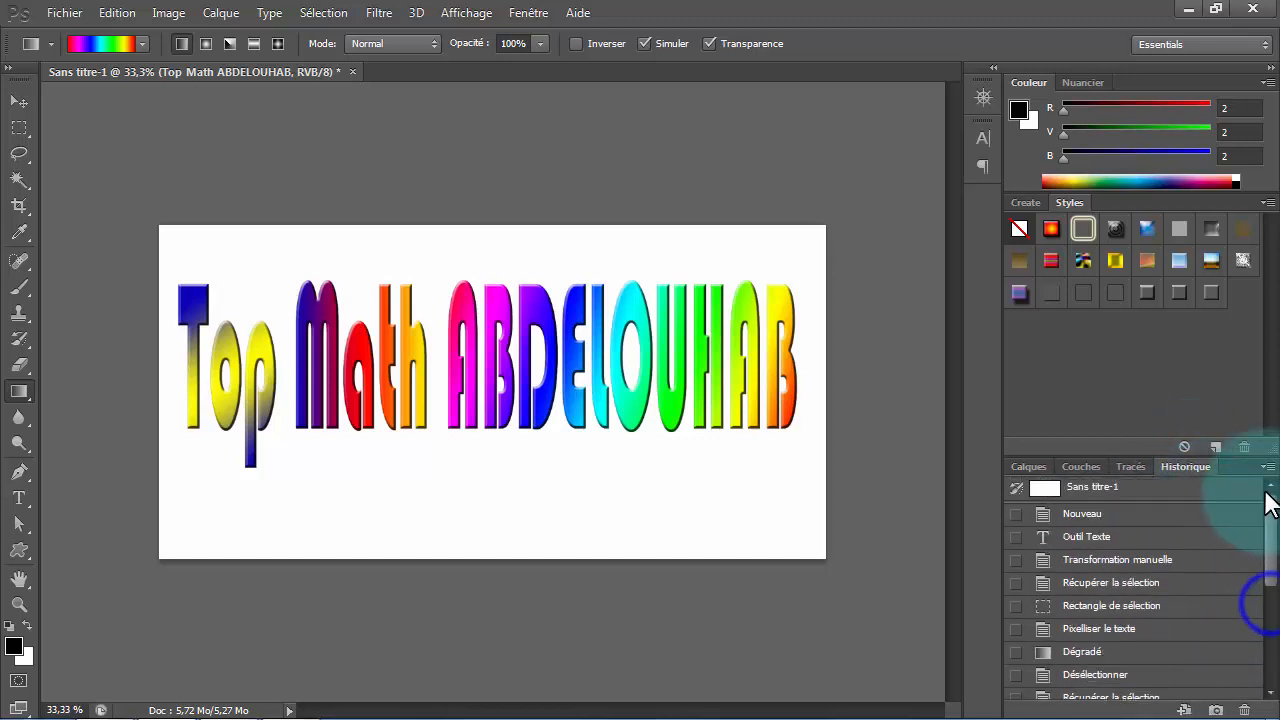
click(1166, 568)
- Free transform the black title, widening it on both sides to nearly the full canvas width and stretching it upward
click(118, 13)
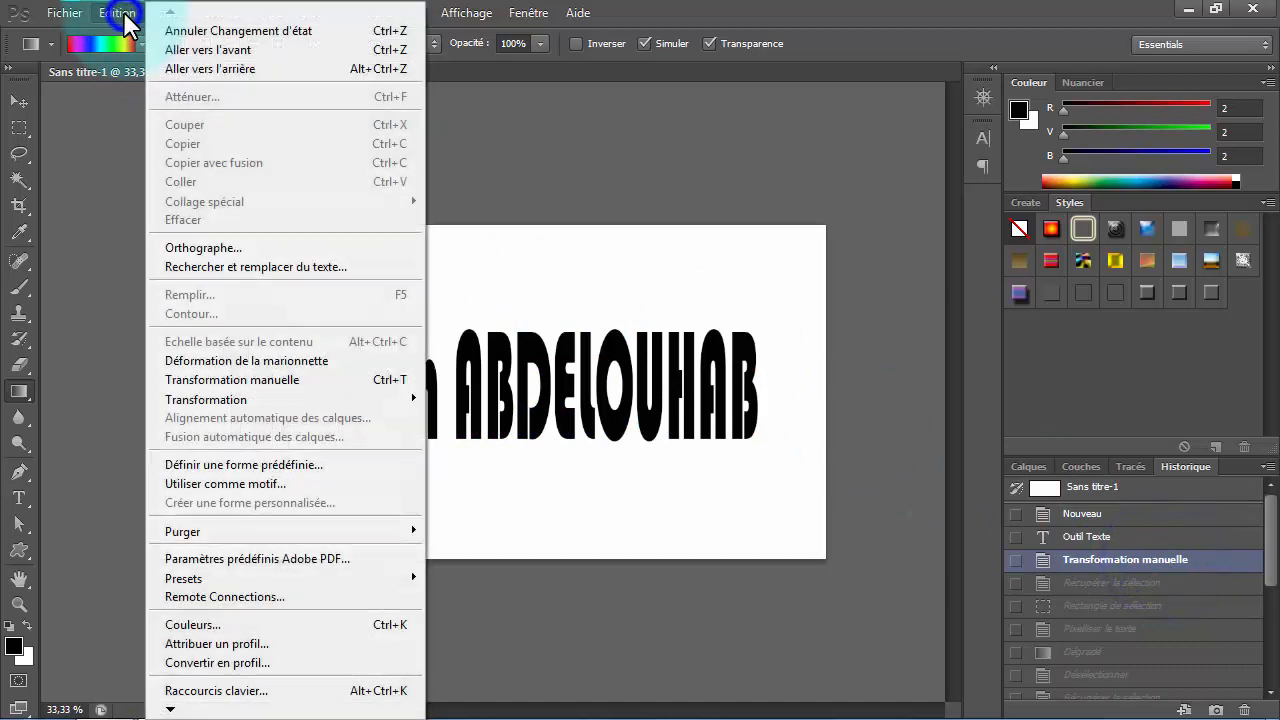
click(374, 381)
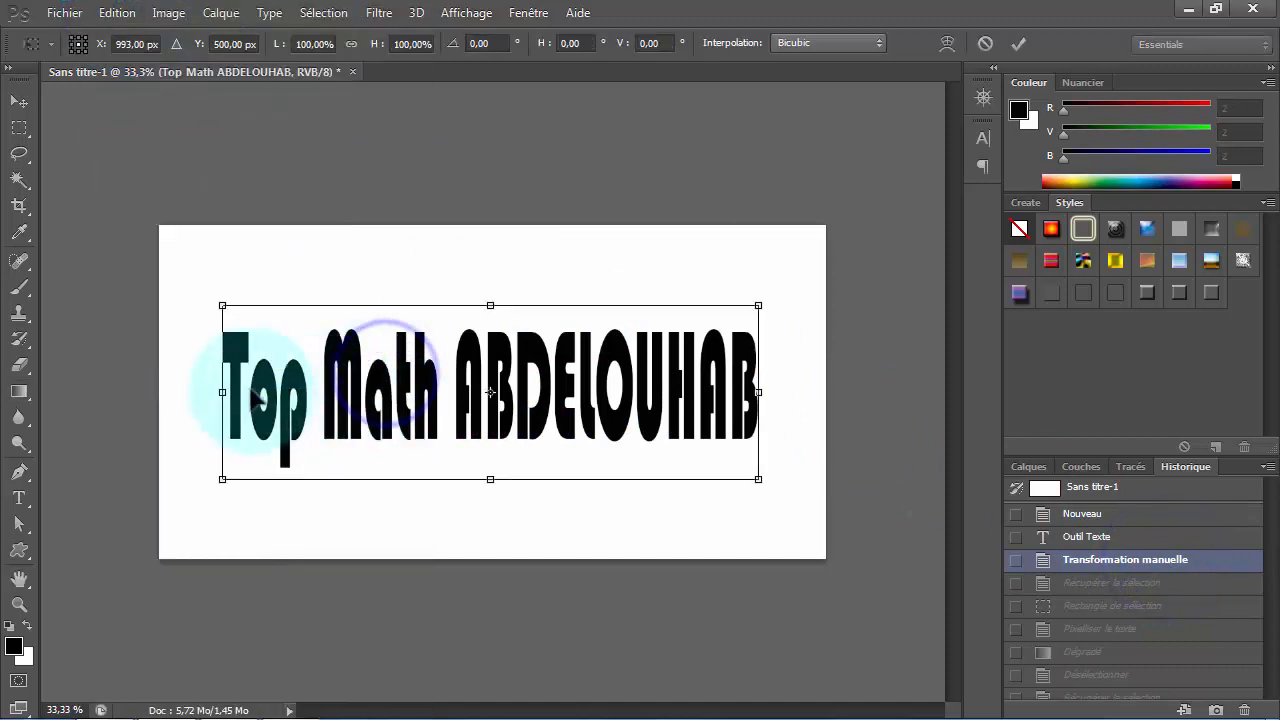
drag(222, 392, 184, 392)
drag(758, 392, 818, 390)
drag(501, 305, 498, 273)
drag(184, 376, 172, 376)
click(1018, 44)
click(1028, 466)
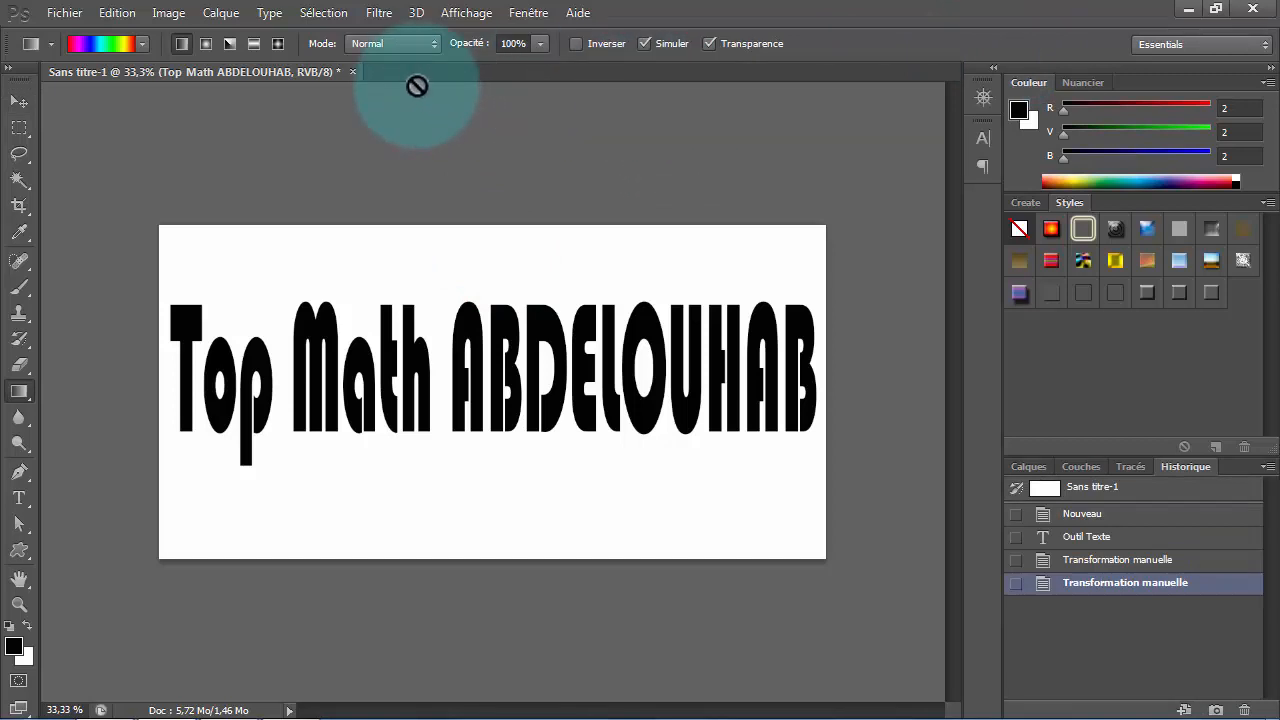
- Start opening image files from disk
click(66, 10)
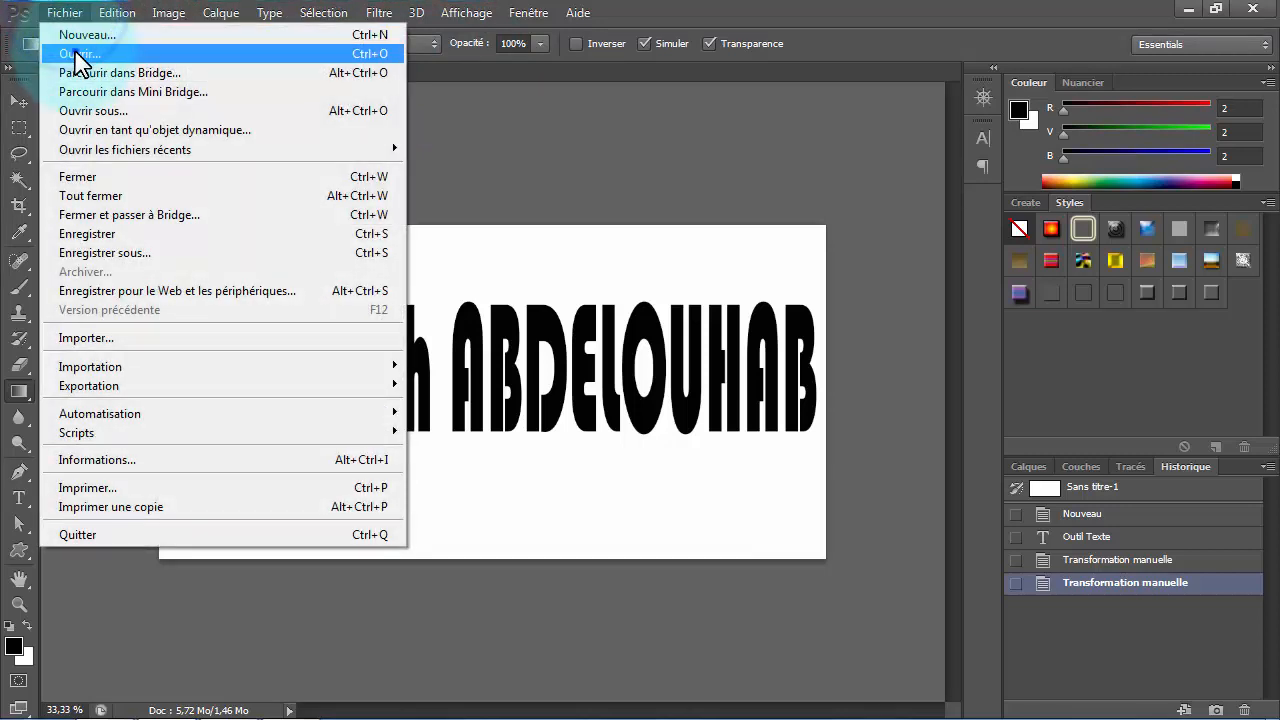
click(75, 49)
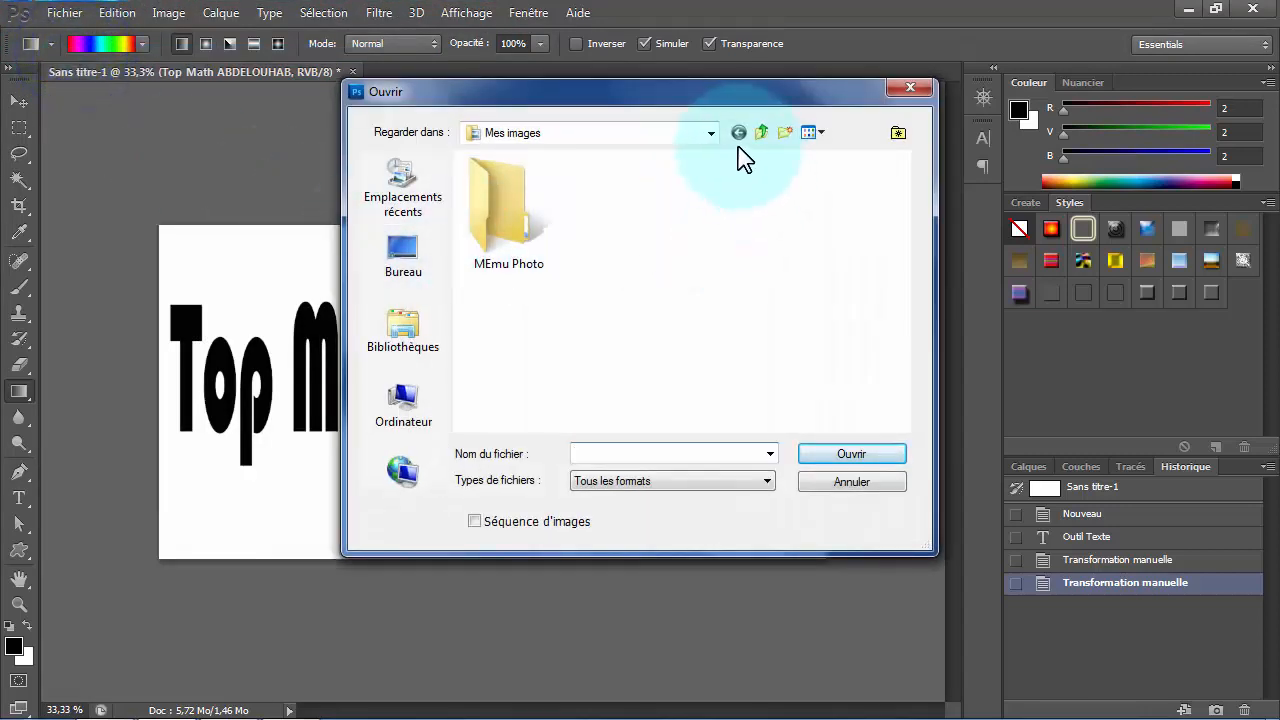
click(711, 134)
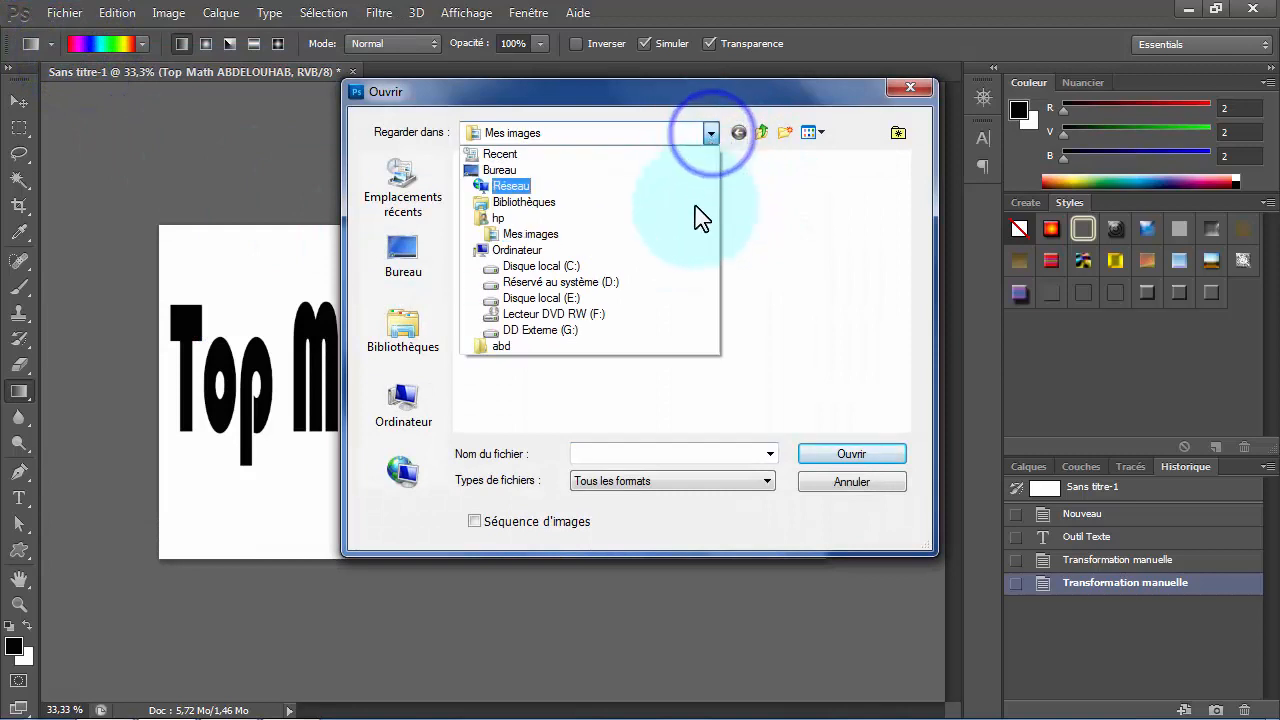
click(585, 316)
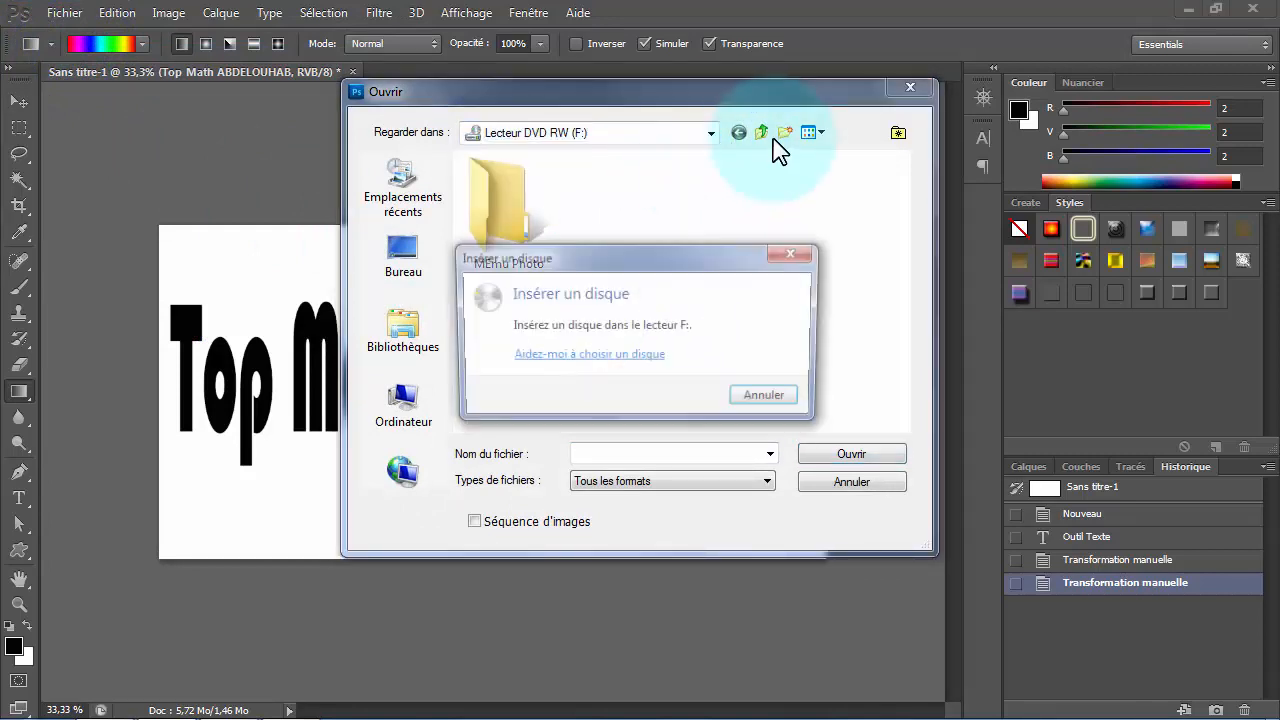
click(796, 253)
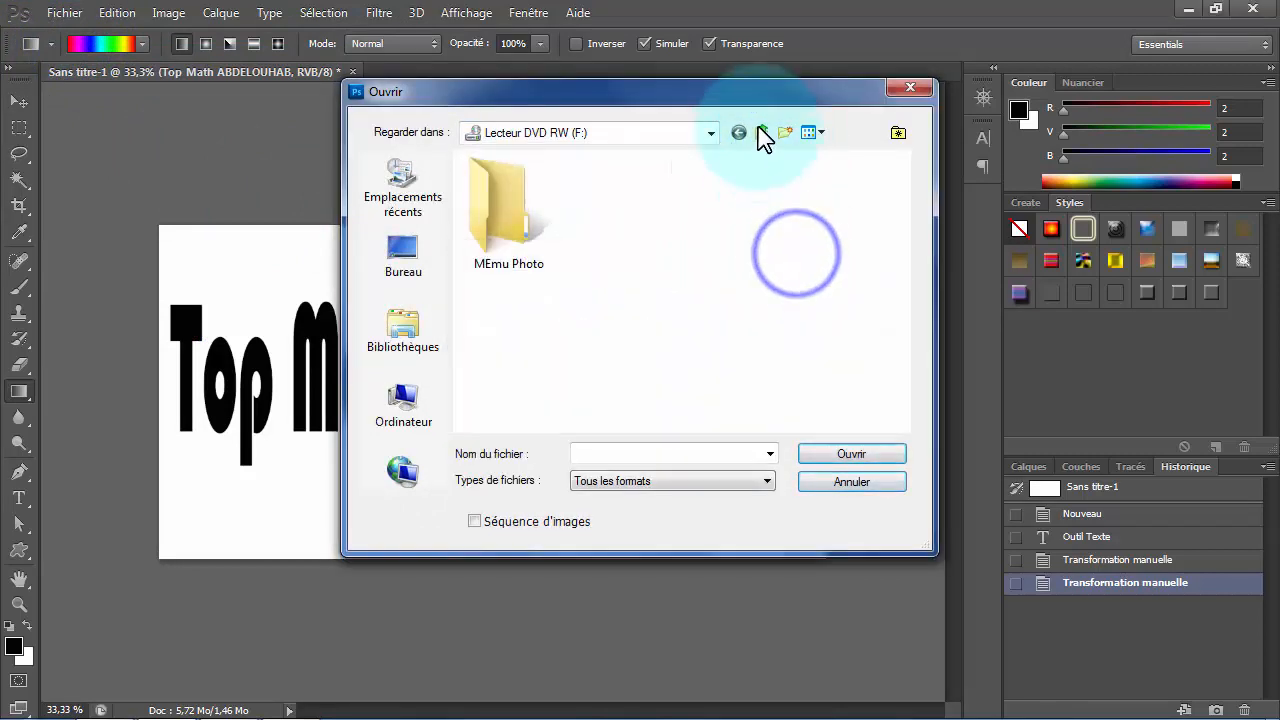
click(760, 131)
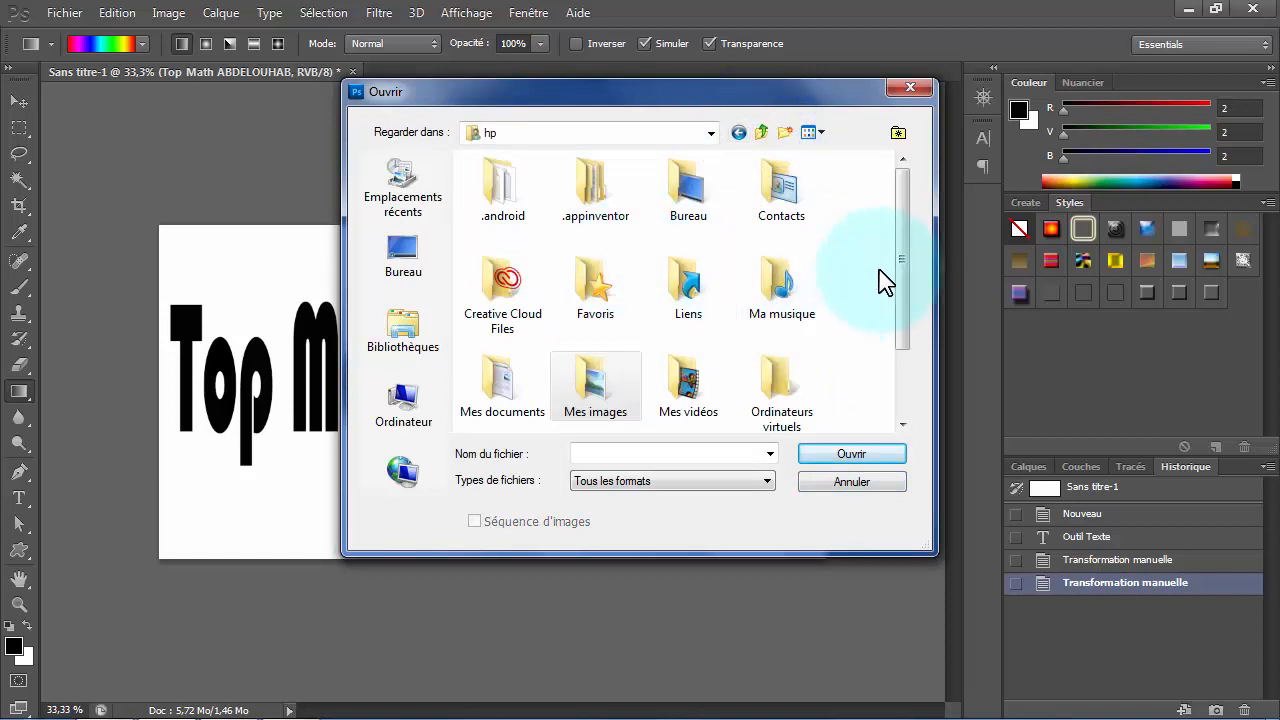
drag(897, 262, 880, 220)
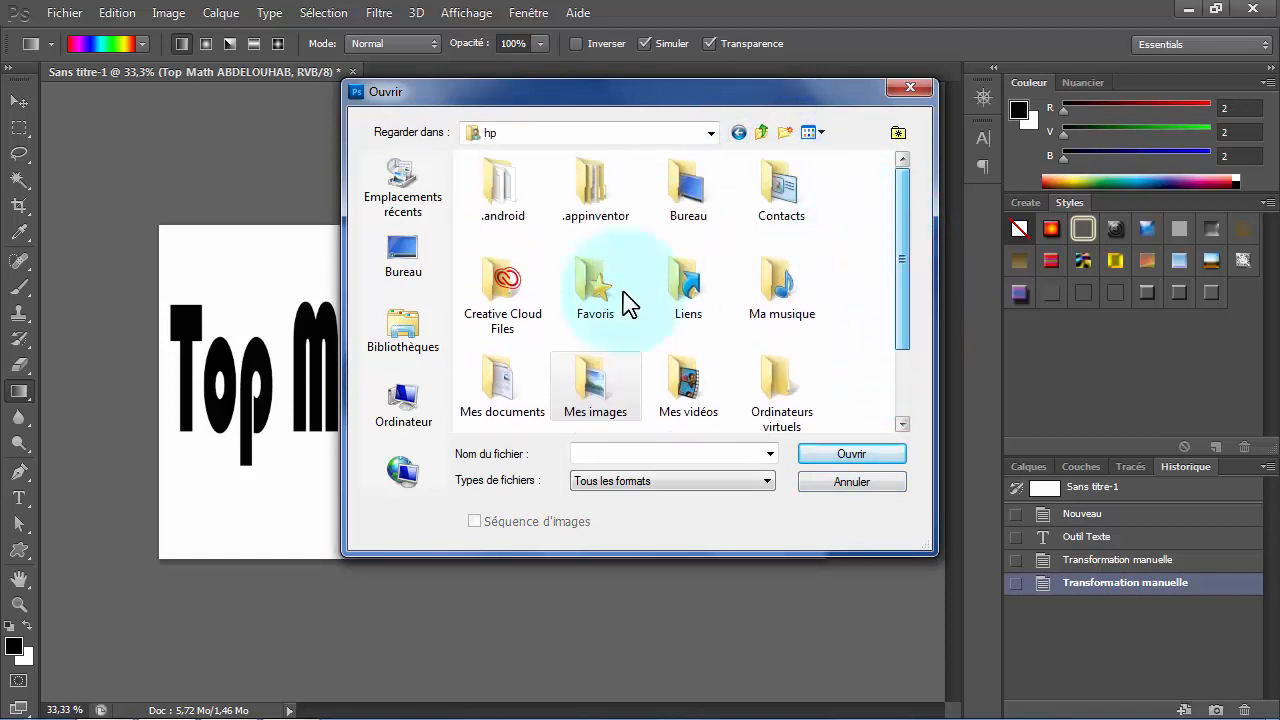
- Browse to the mes images folder inside TUTO PHOTOSHOP on the external drive (G:)
click(420, 421)
double_click(590, 366)
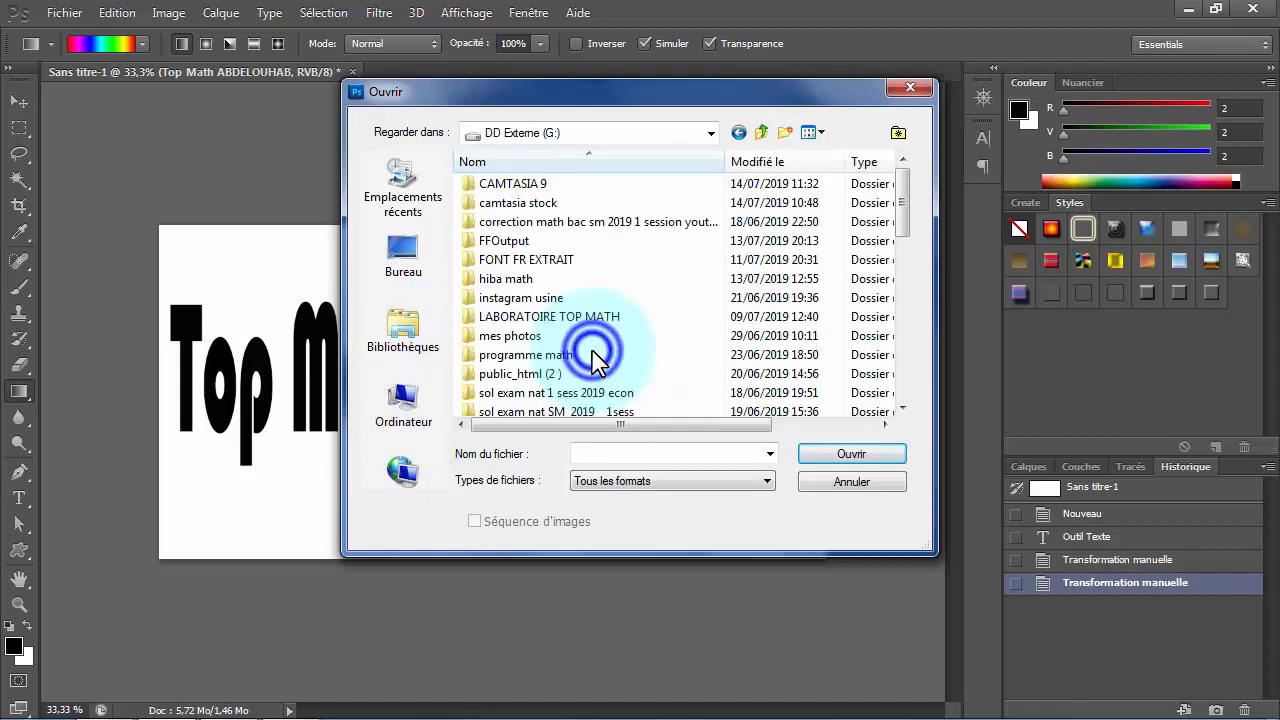
scroll(638, 283, down, 1)
scroll(640, 283, down, 4)
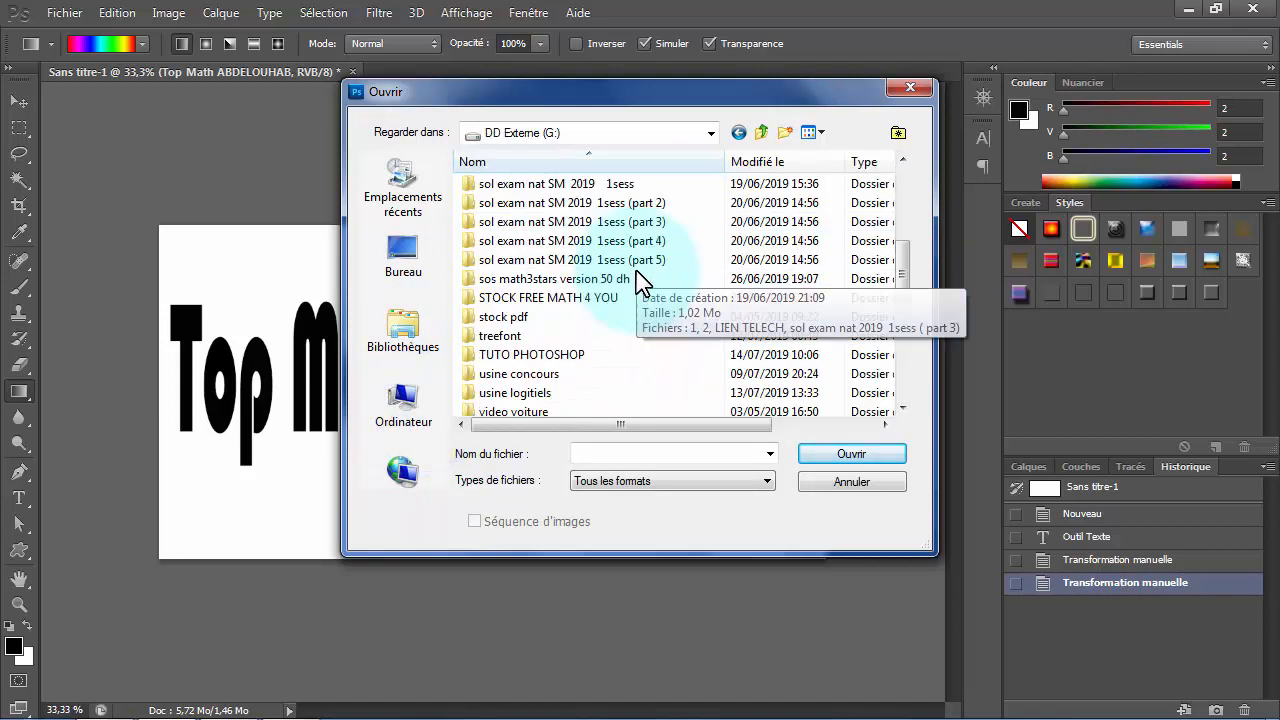
click(574, 299)
double_click(574, 298)
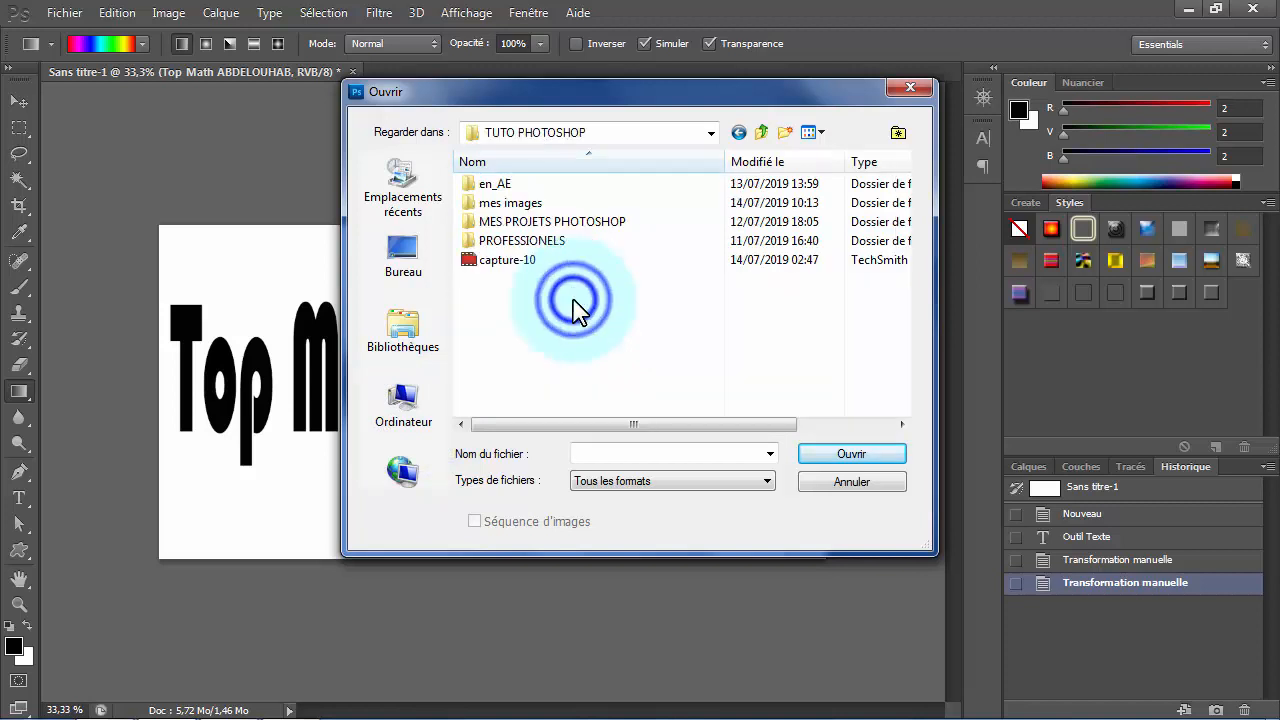
double_click(494, 202)
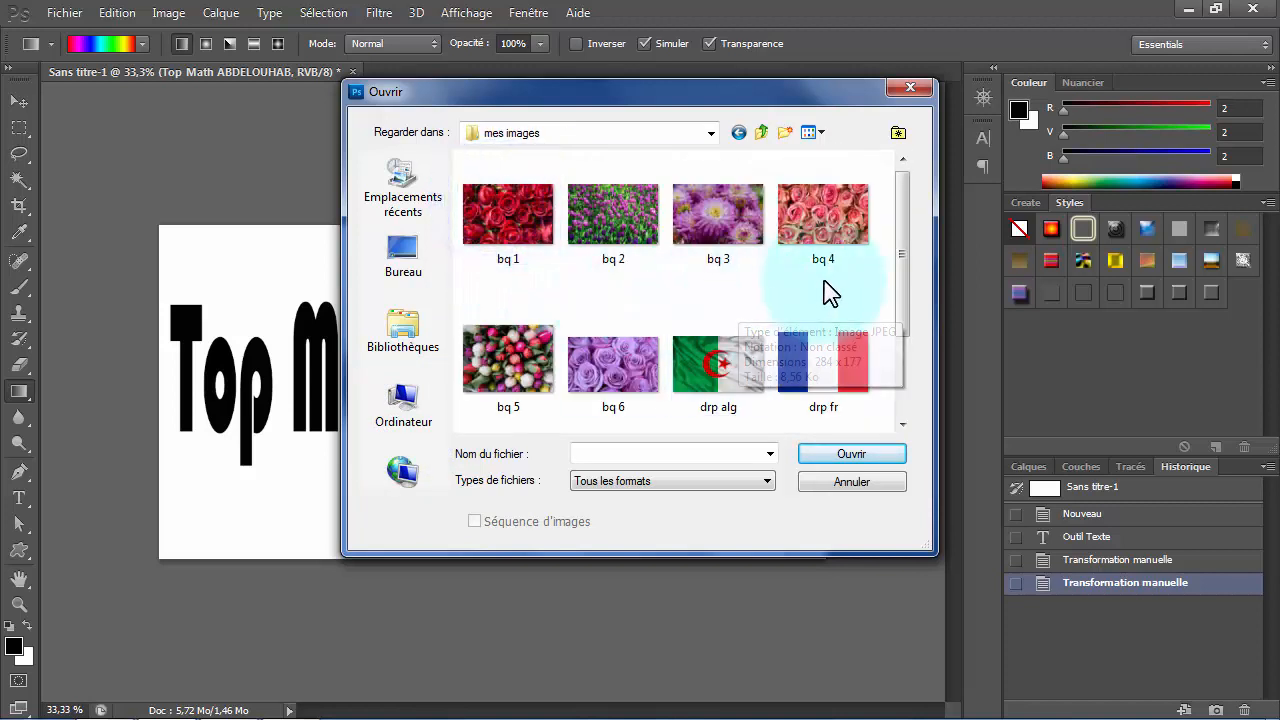
- Open the images bq 1, bq 4, bq 5 and bq 6 together
click(840, 222)
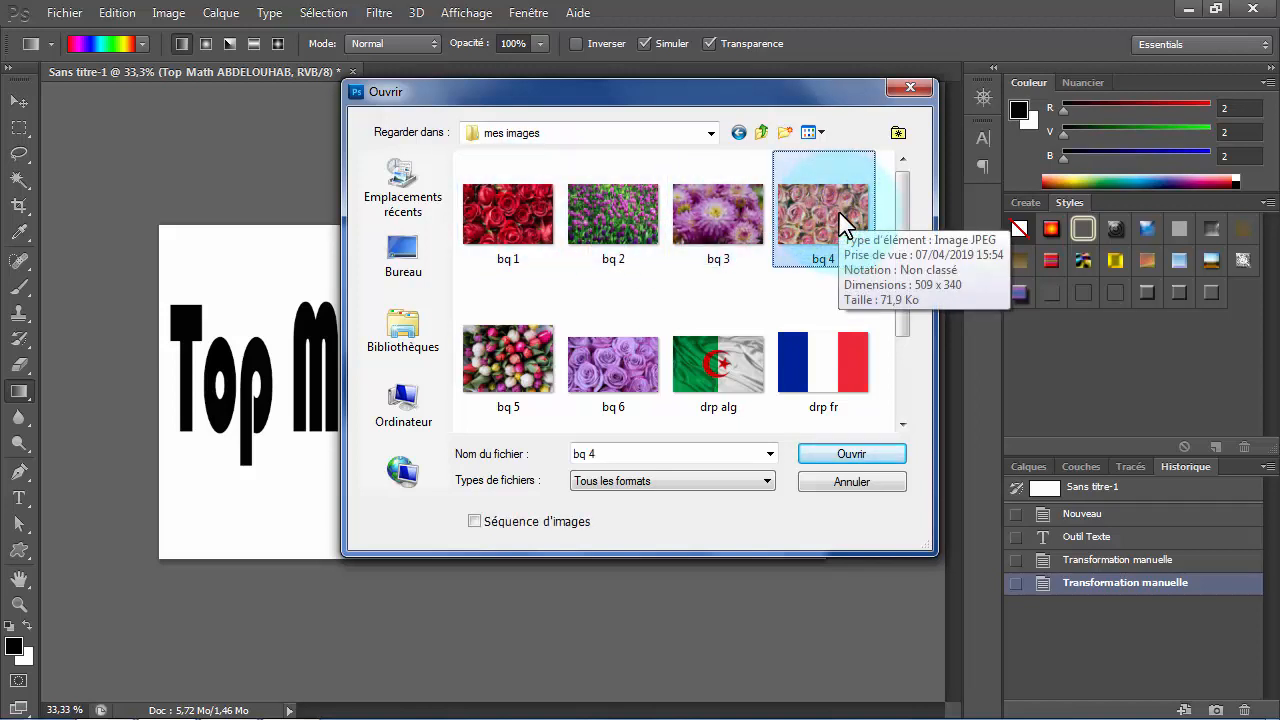
click(785, 287)
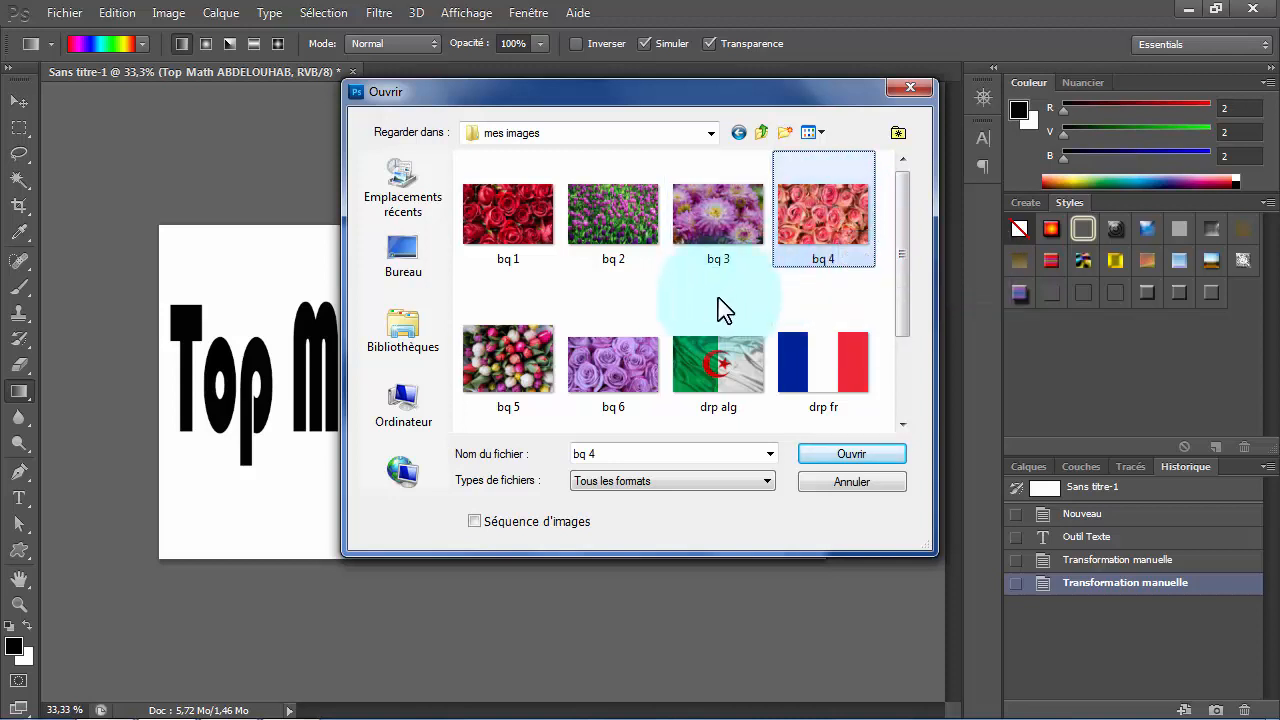
ctrl+click(597, 378)
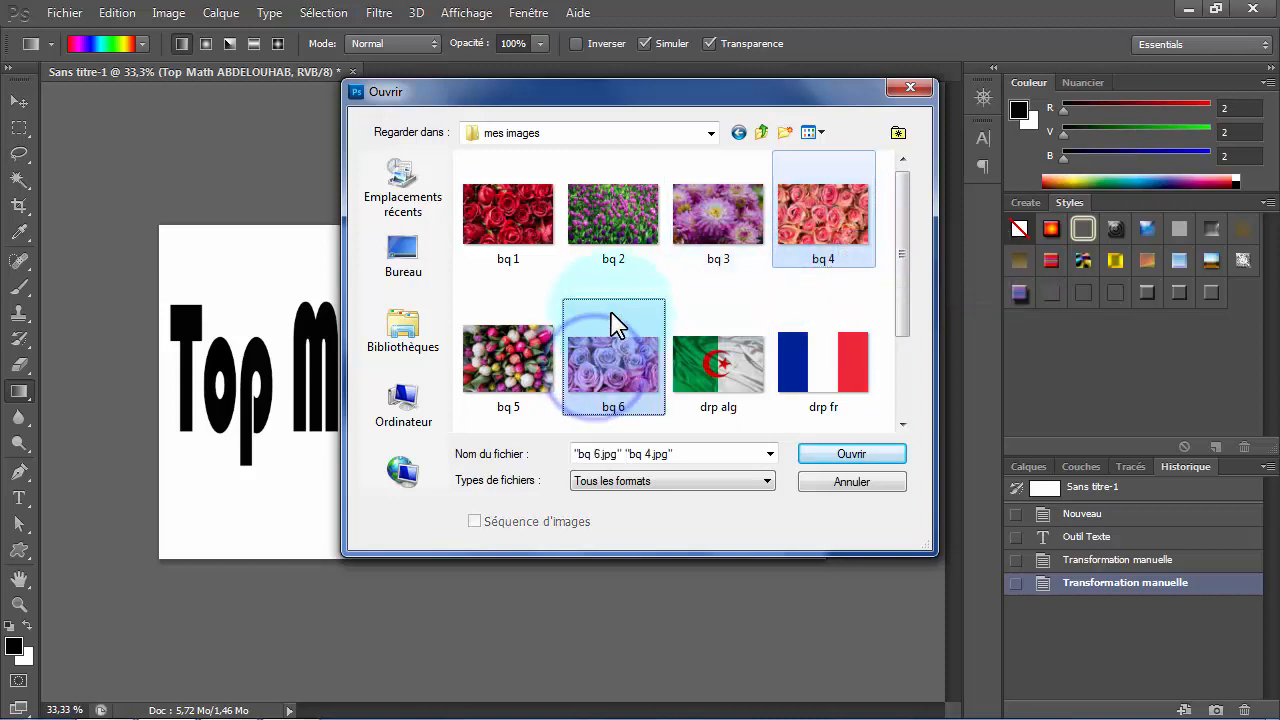
ctrl+click(508, 220)
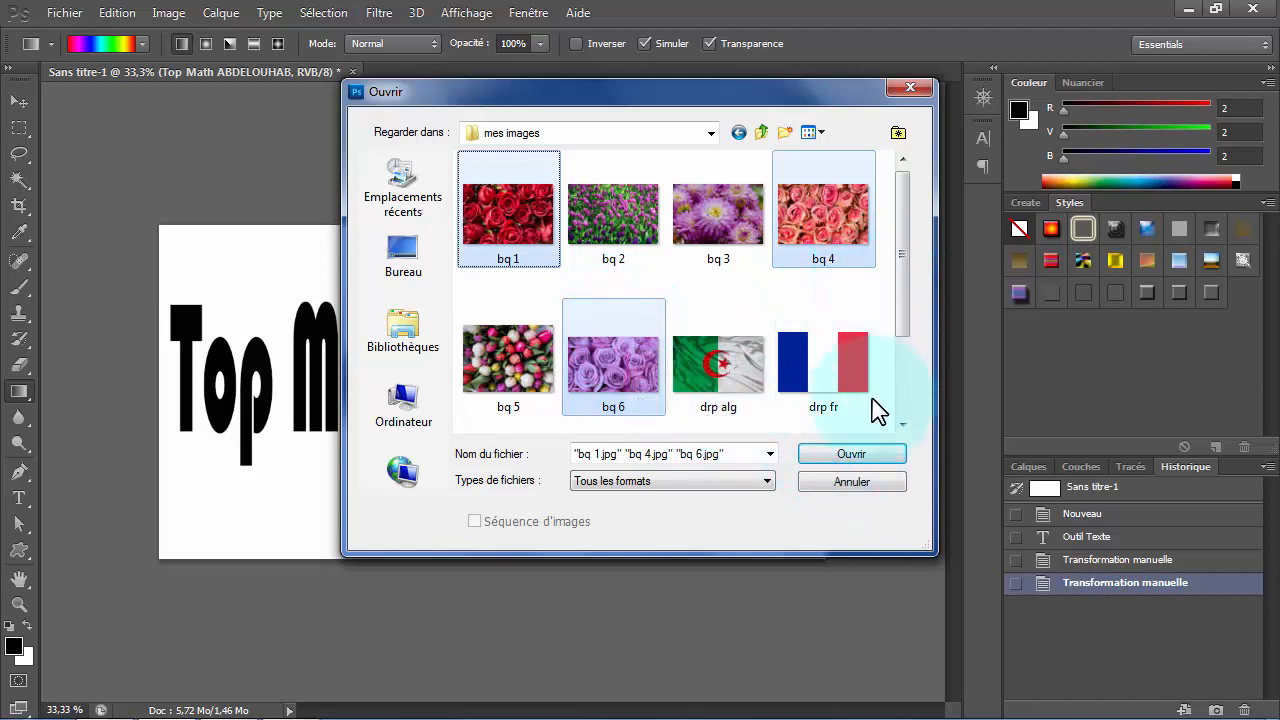
click(853, 458)
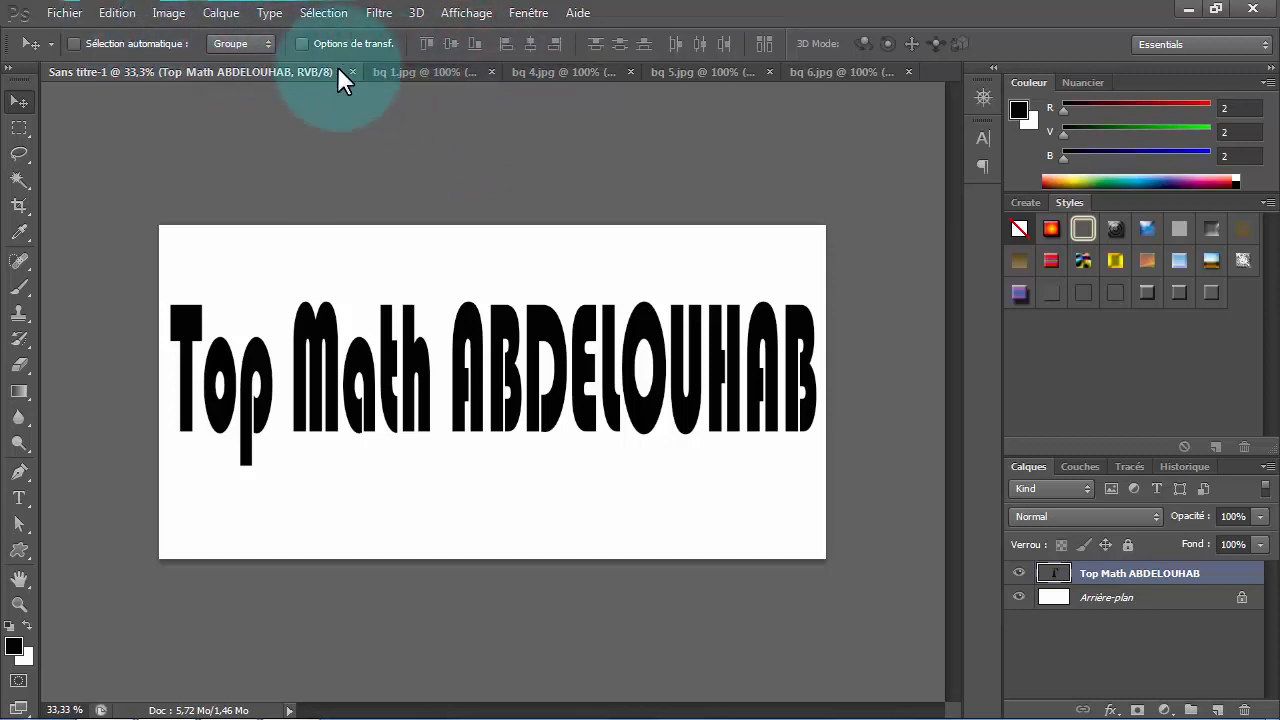
- Look through the opened flower images and return to the untitled title document
click(436, 72)
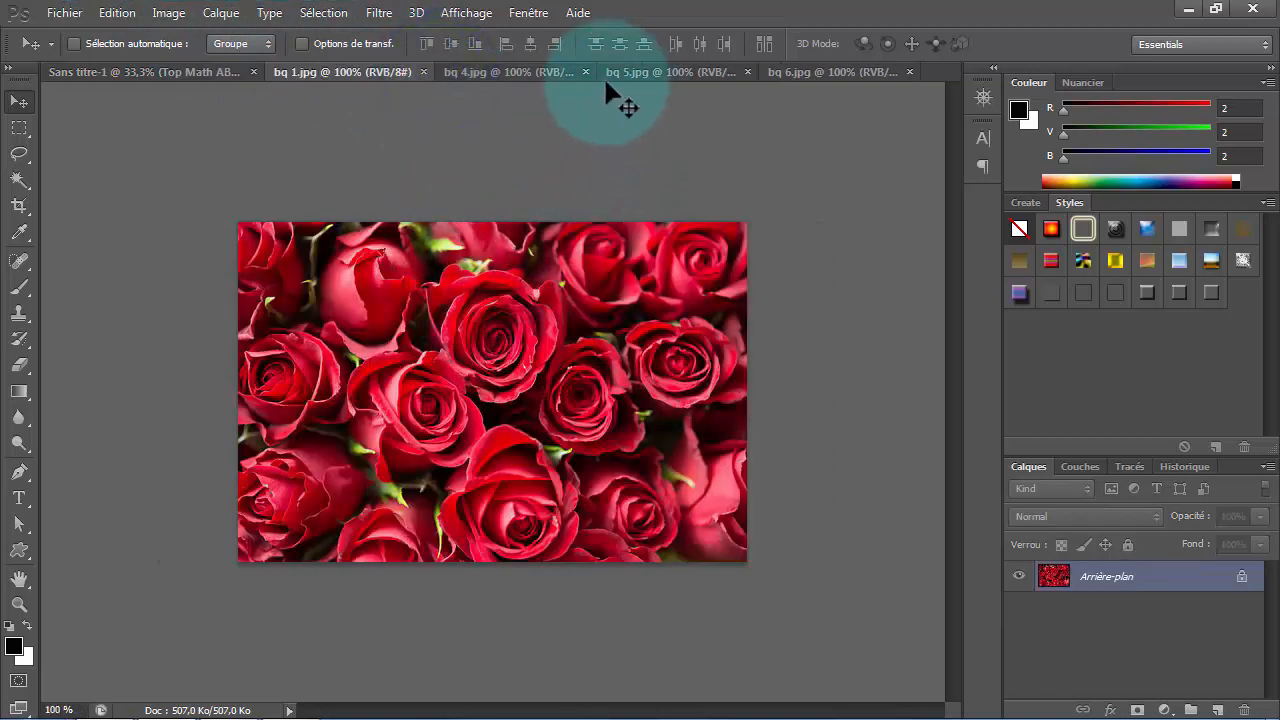
click(556, 71)
click(672, 72)
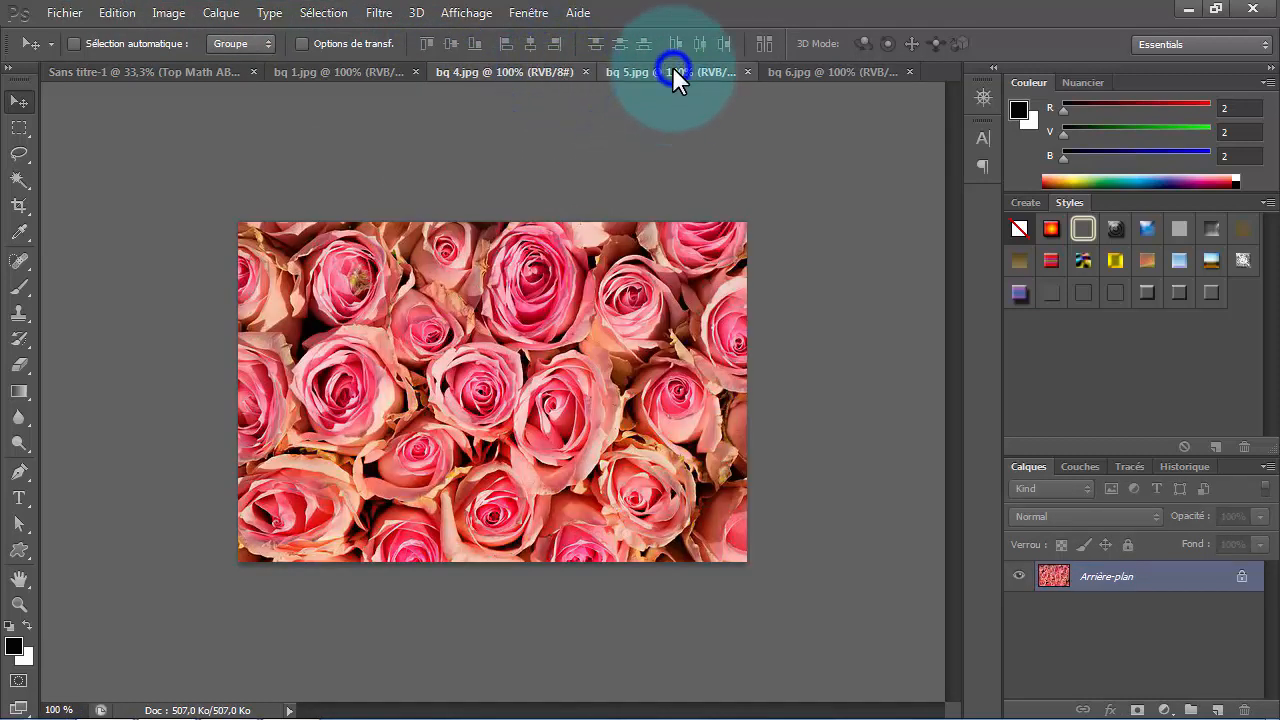
click(828, 72)
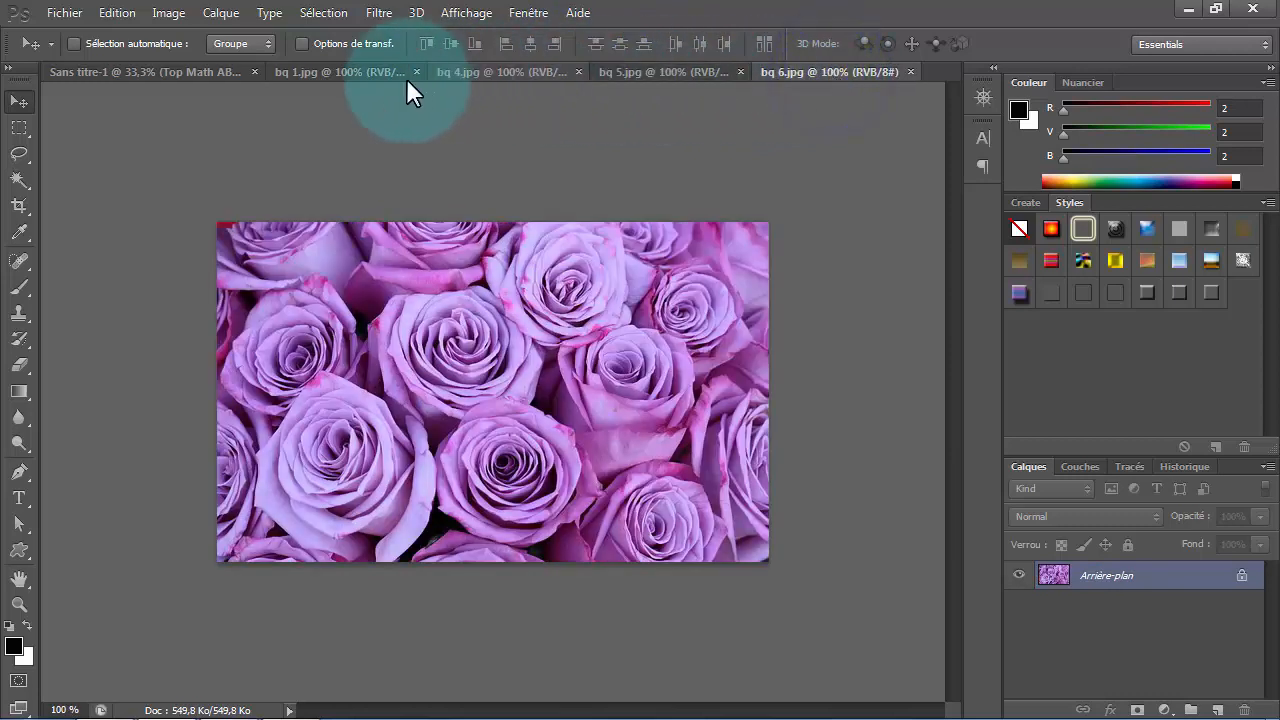
click(329, 70)
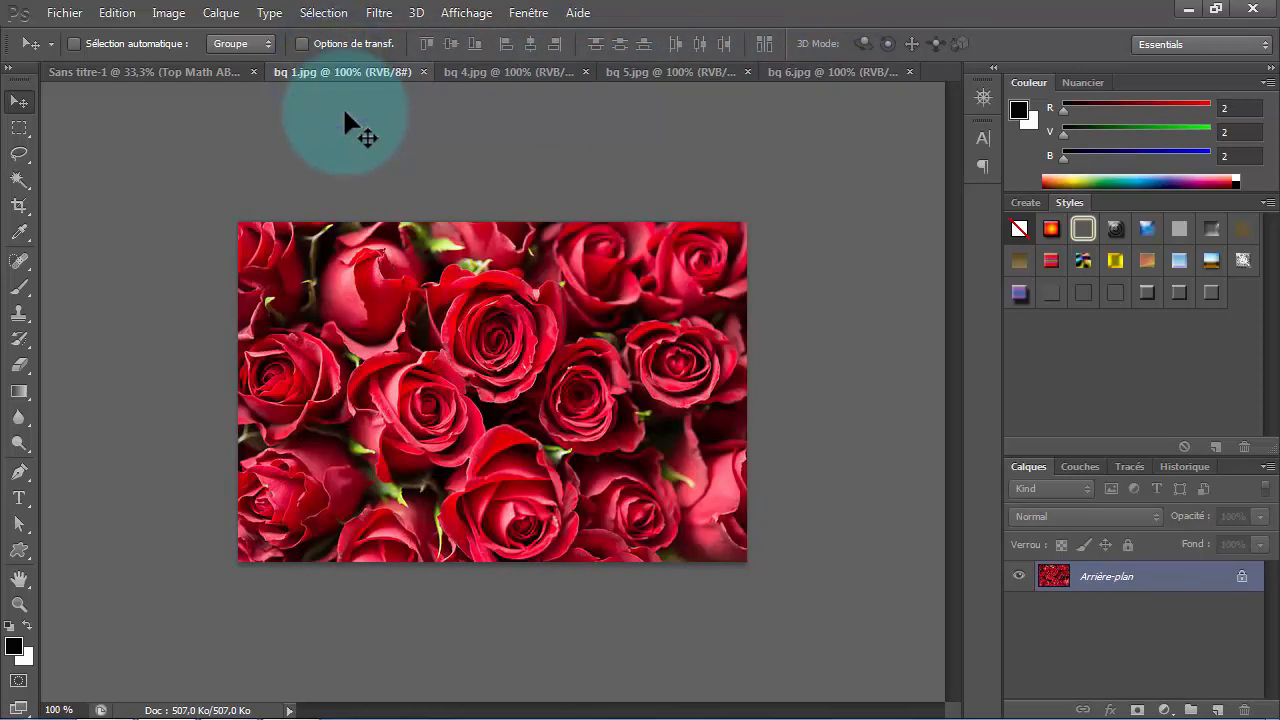
click(205, 70)
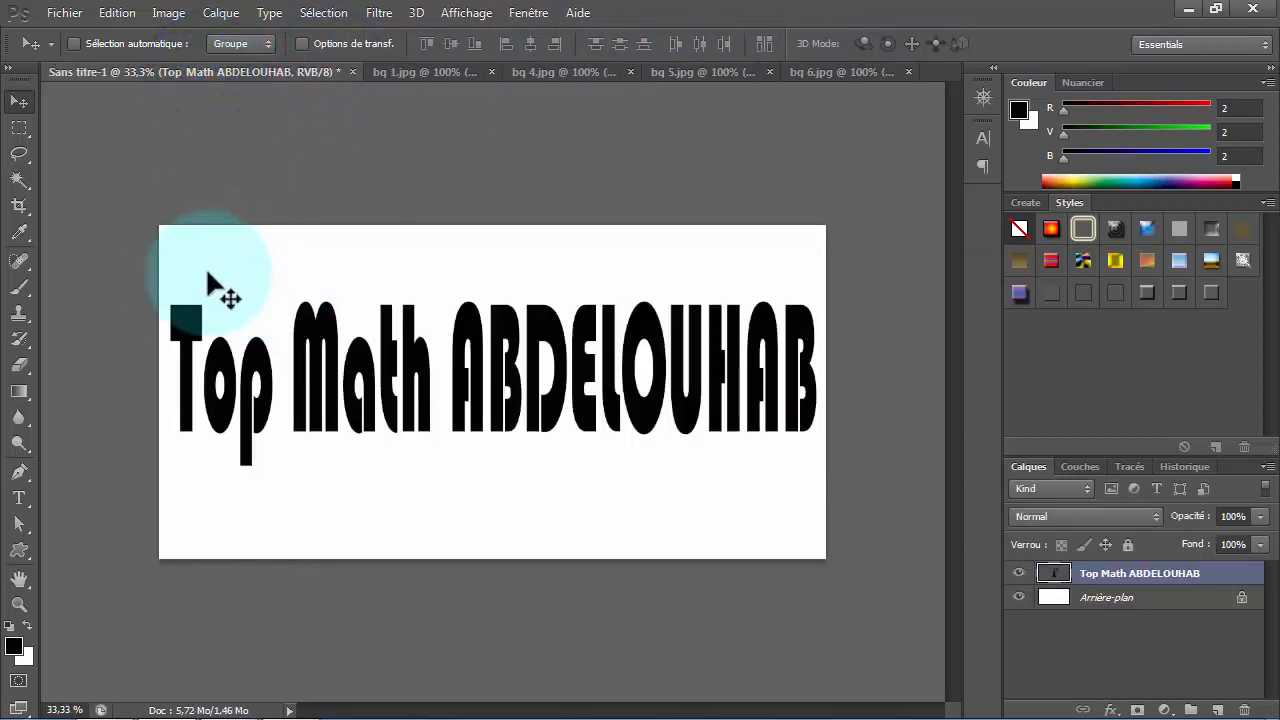
- Convert the background of bq 1.jpg into a layer named IMG1 and copy it into the title document over the word "Top"
click(422, 72)
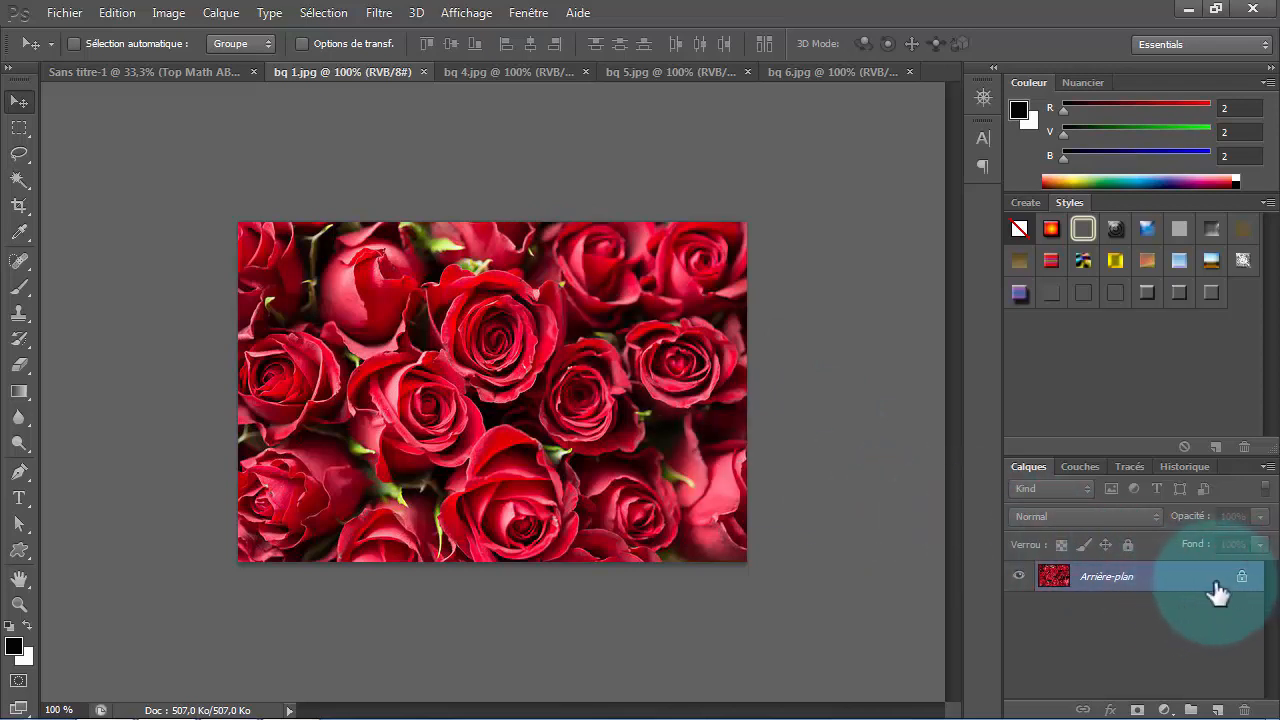
double_click(1170, 586)
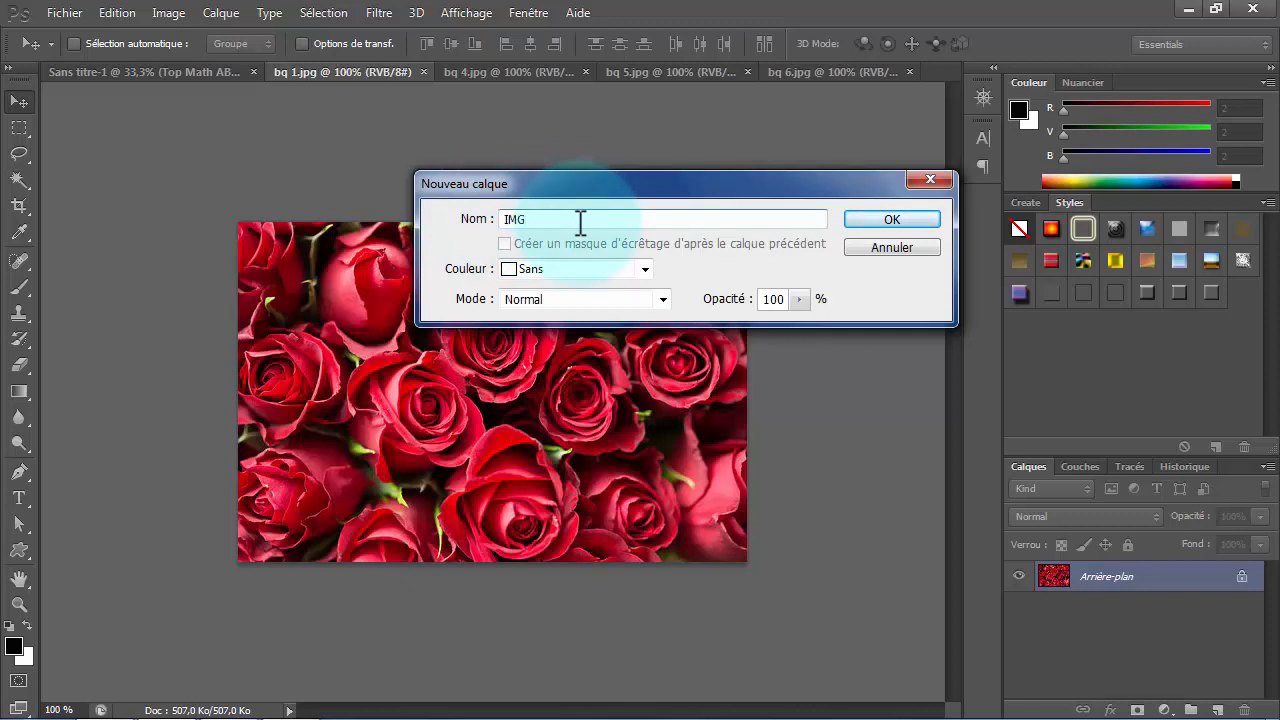
click(897, 220)
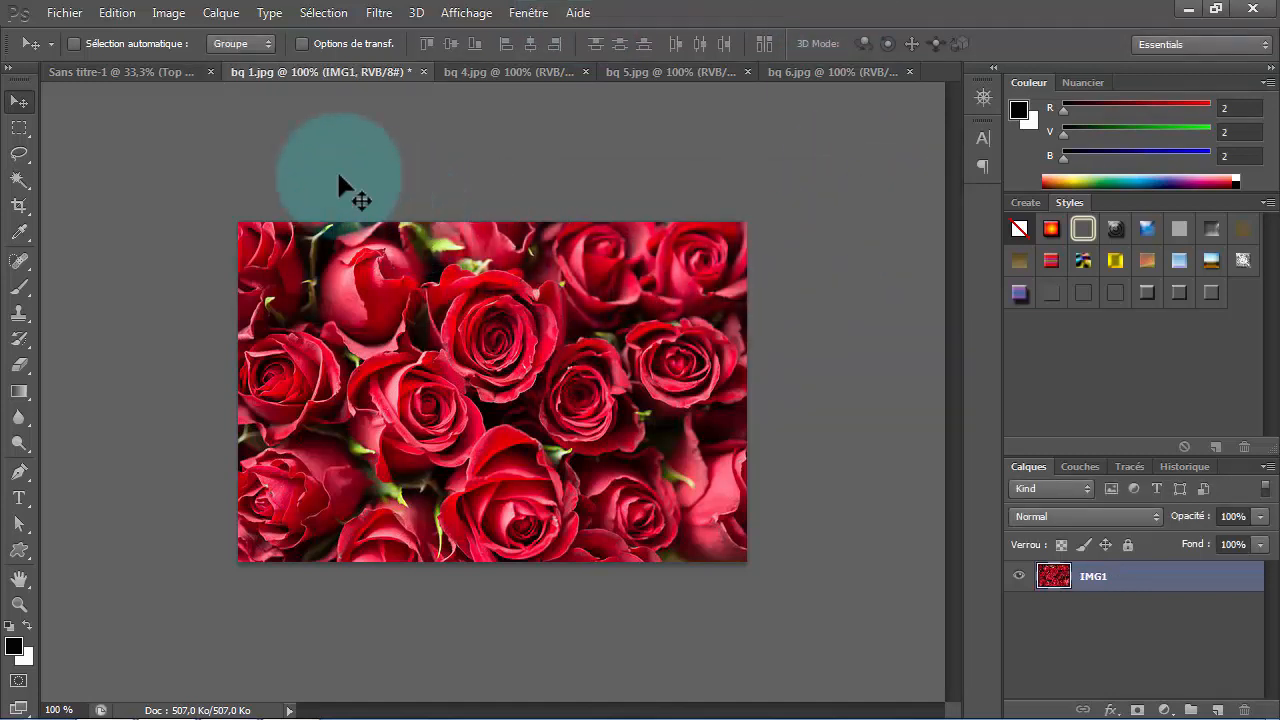
drag(554, 374, 279, 252)
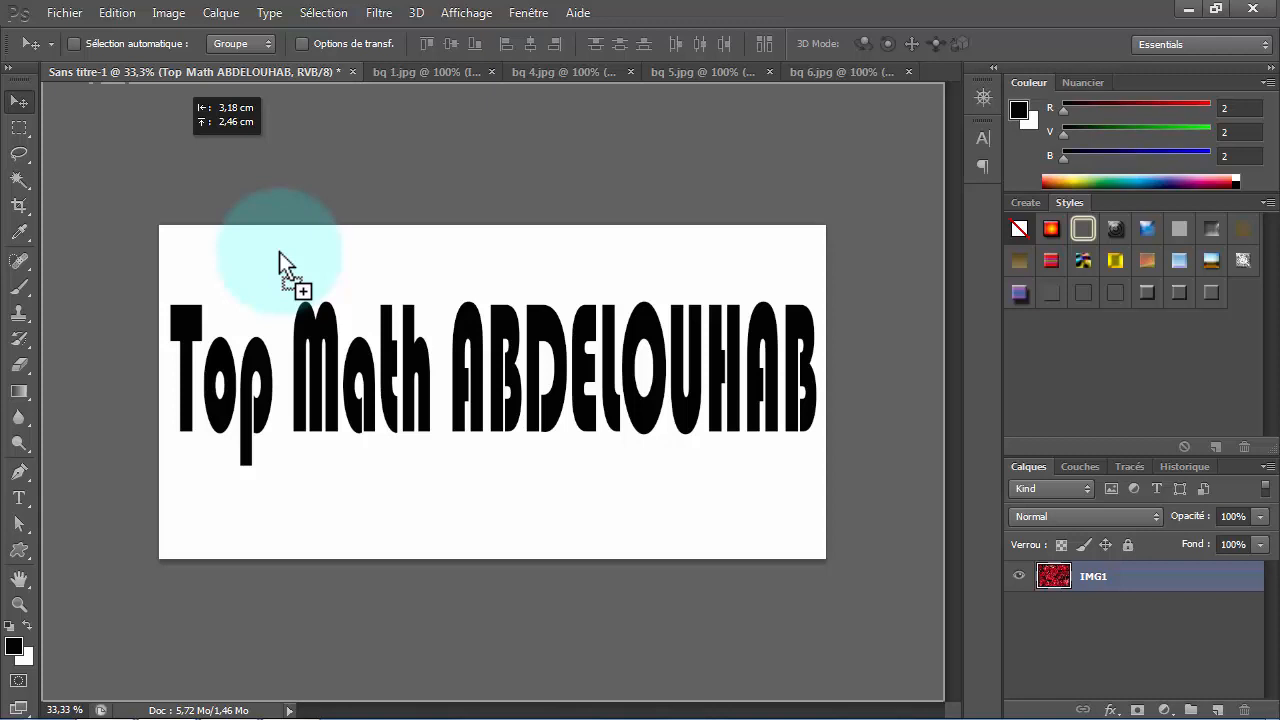
drag(279, 252, 232, 374)
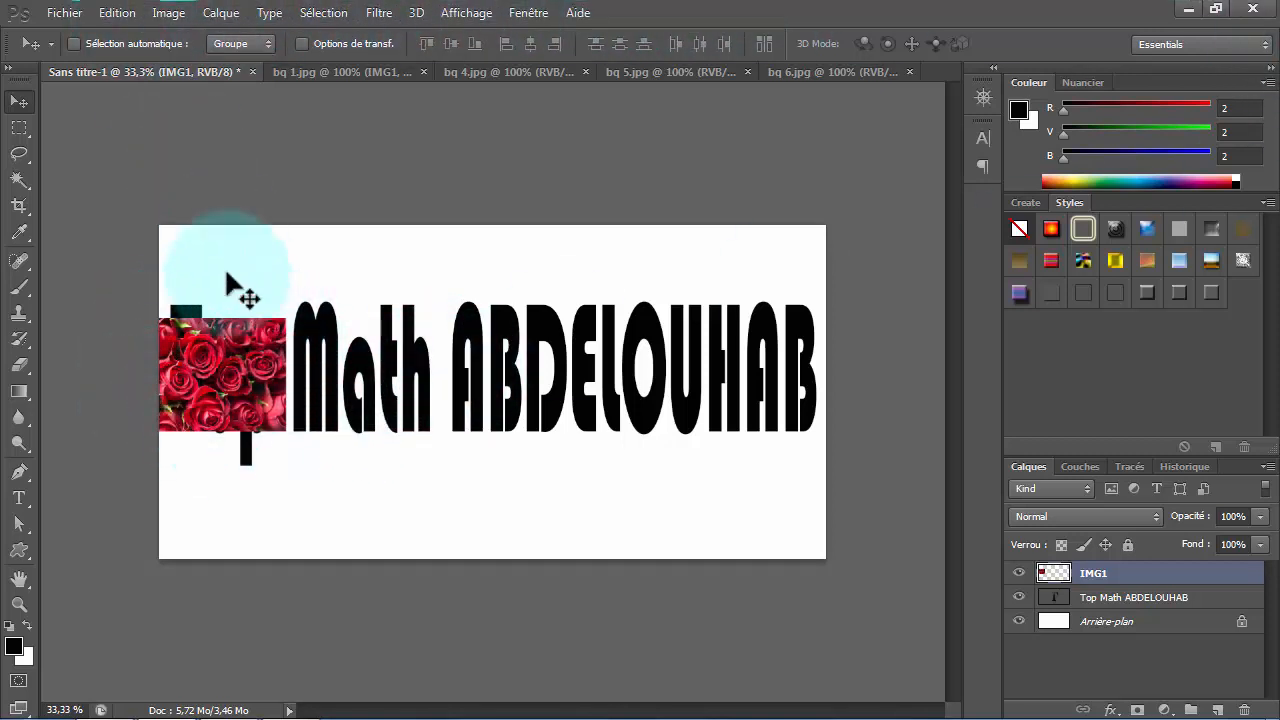
- Free transform IMG1 to 74.85% width and 144.71% height to cover the word "Top", and clip it to the title text layer
click(115, 13)
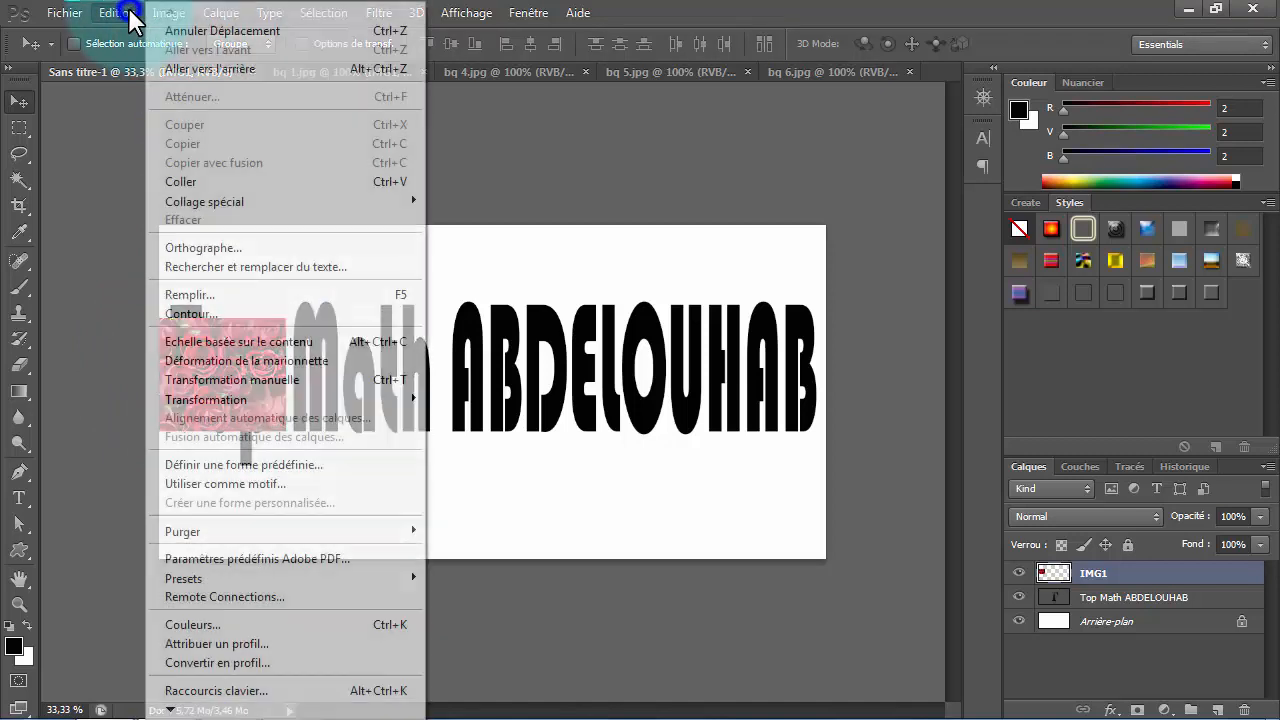
click(321, 383)
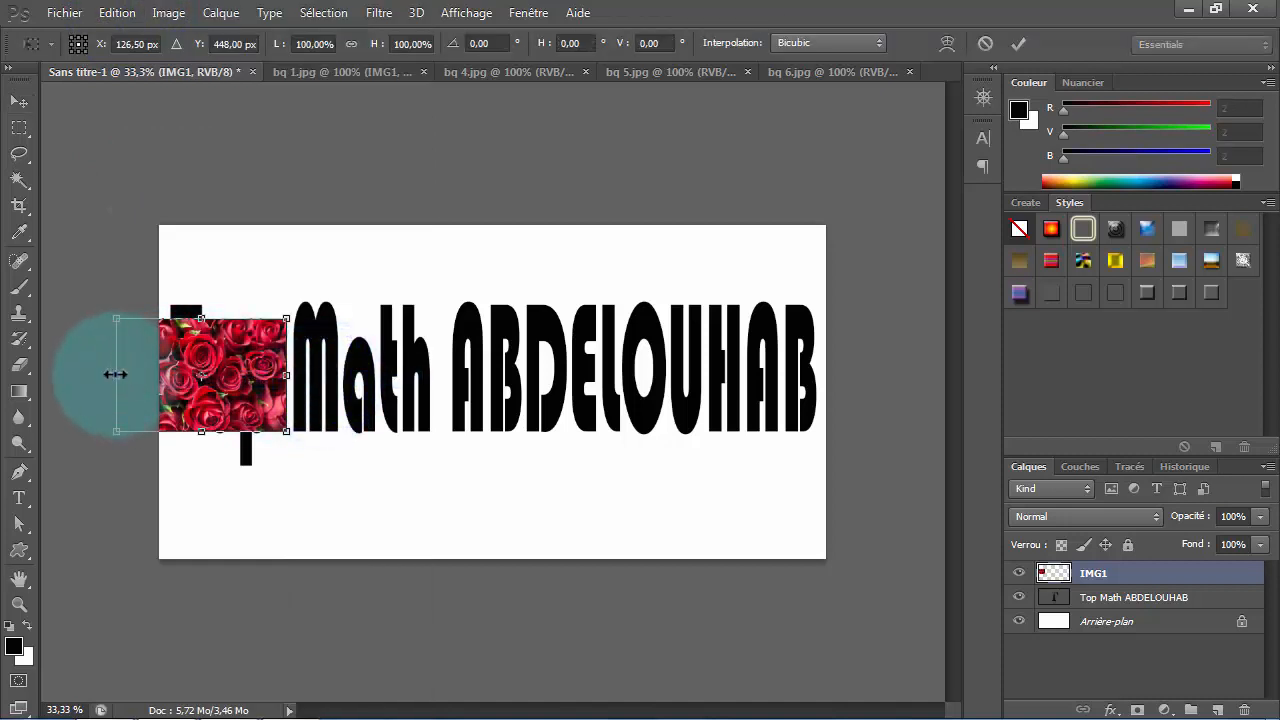
drag(115, 374, 160, 375)
drag(221, 312, 221, 301)
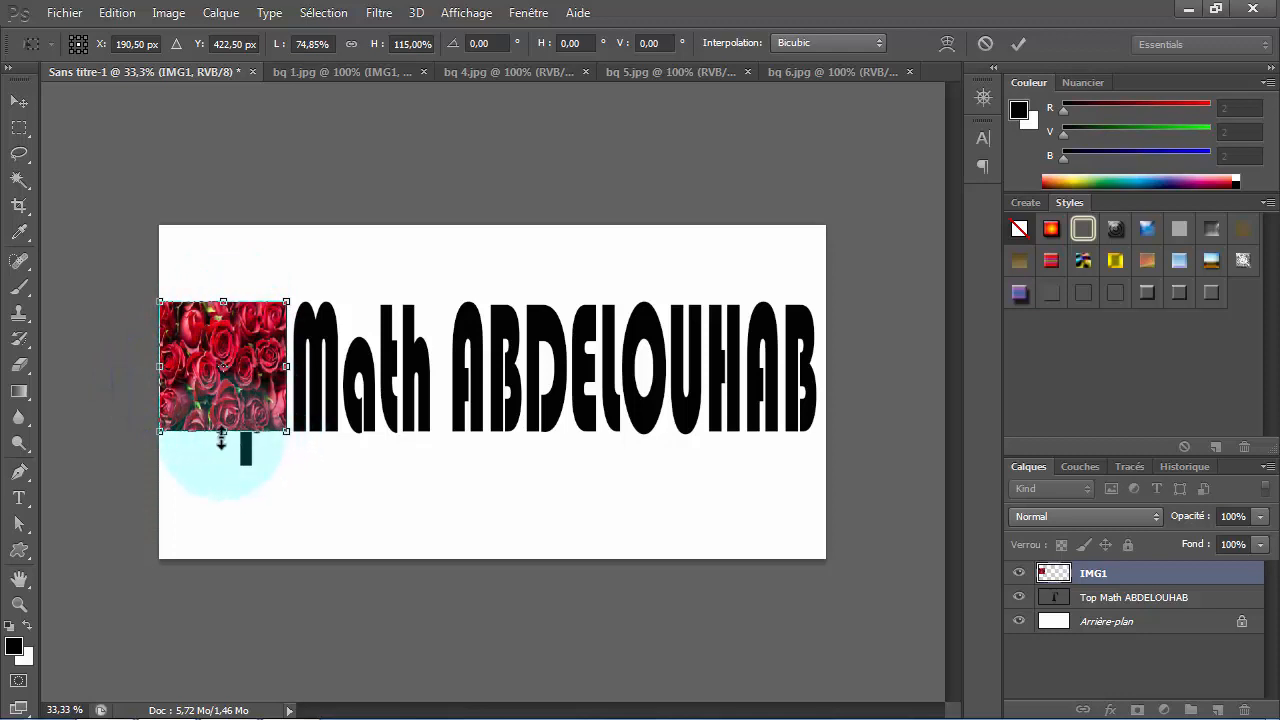
drag(223, 432, 229, 467)
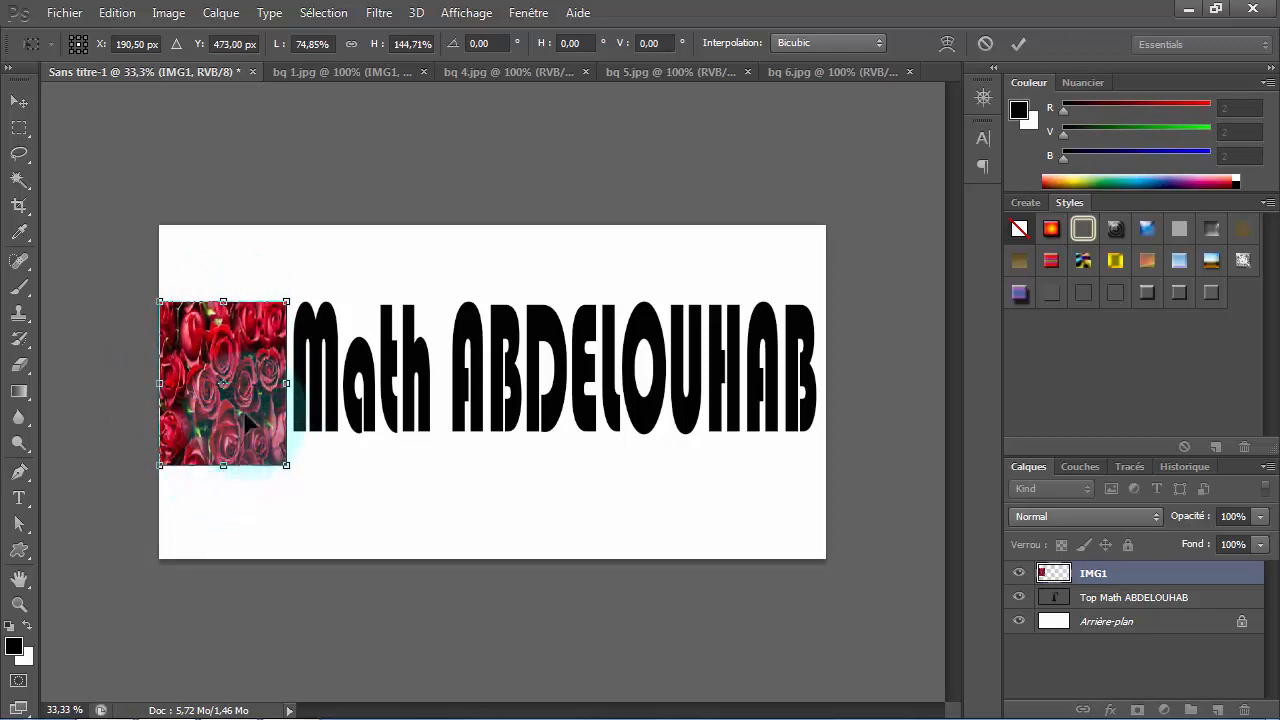
click(1020, 42)
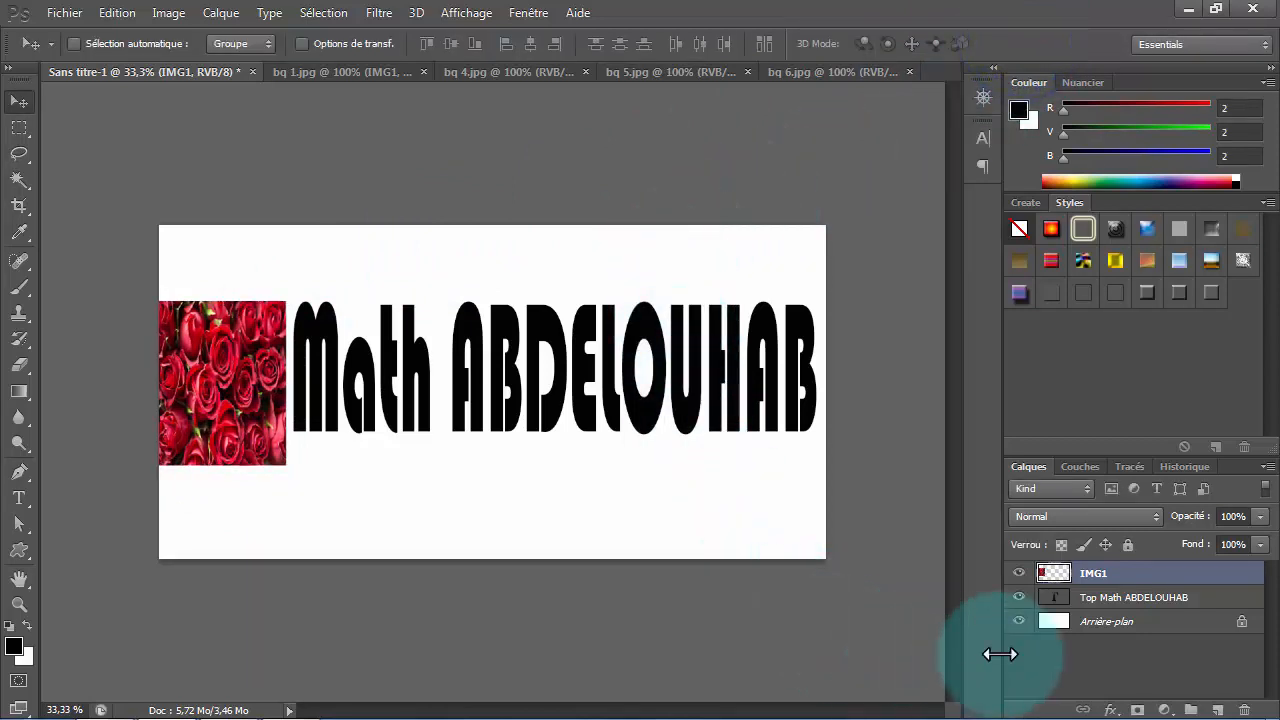
right_click(1157, 581)
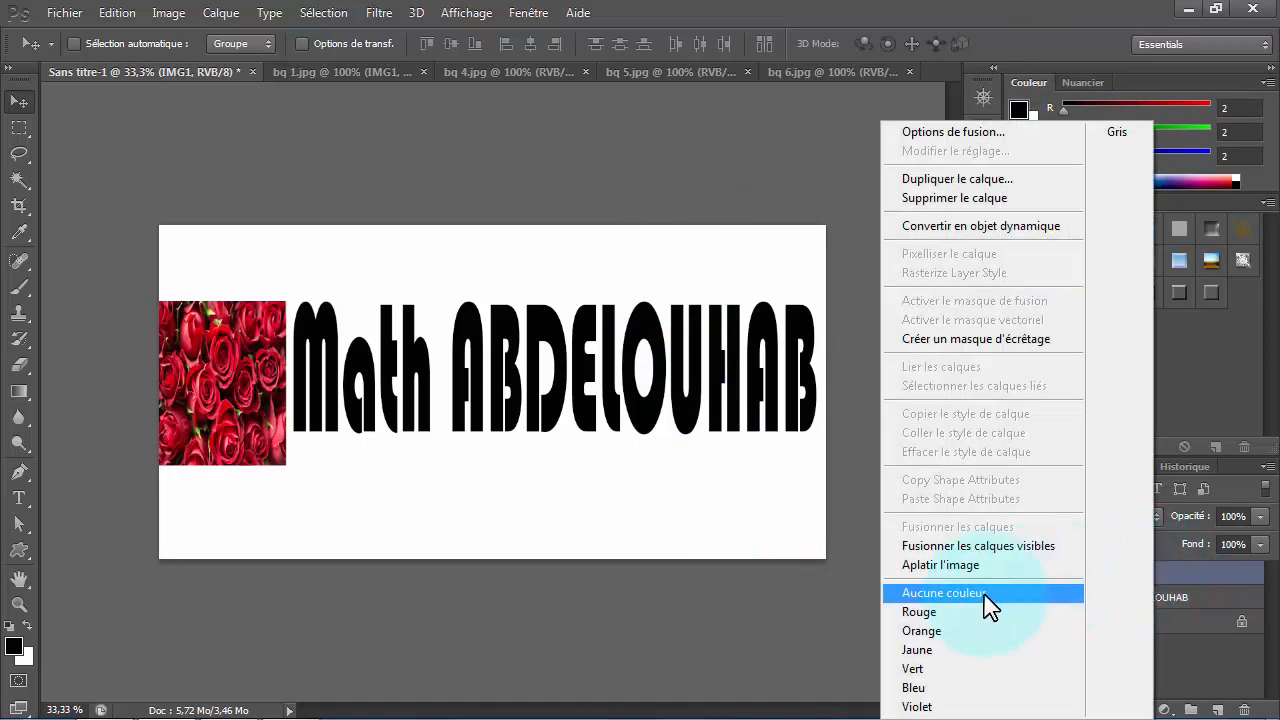
click(967, 340)
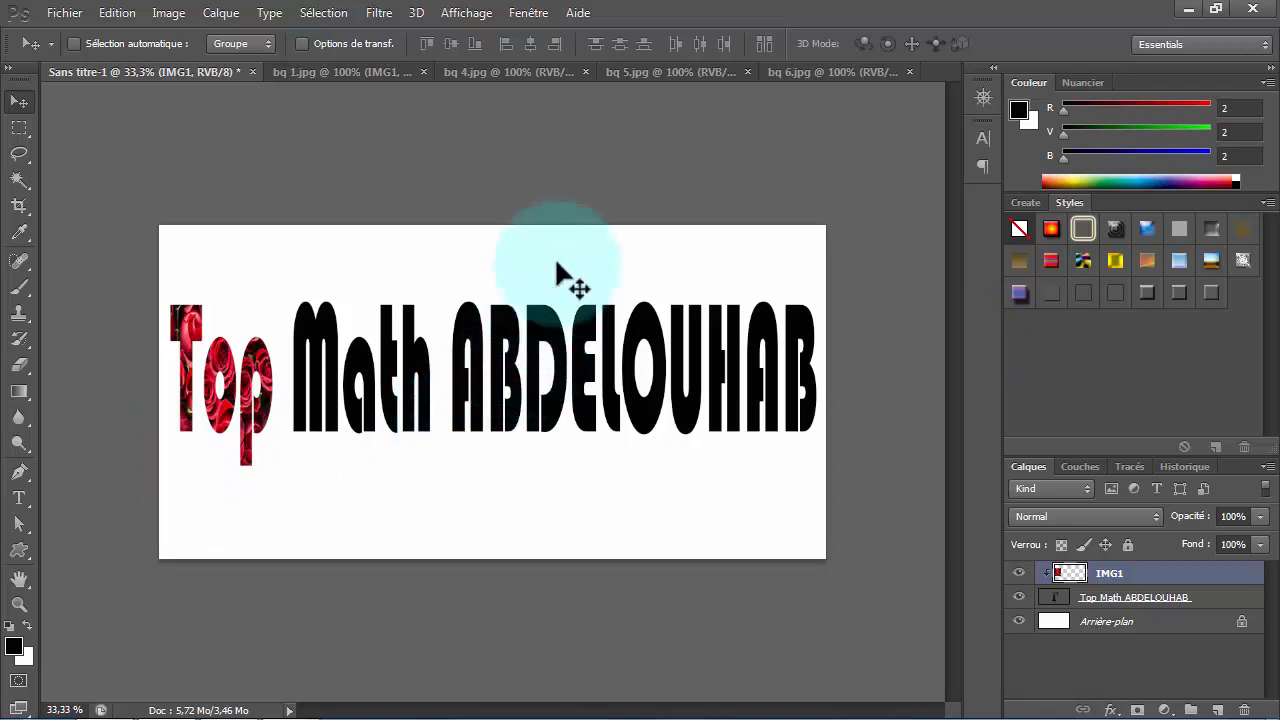
- Convert the background of bq 4.jpg into a layer named IMG2 and copy it into the title document, clipped over the word "Math"
click(488, 67)
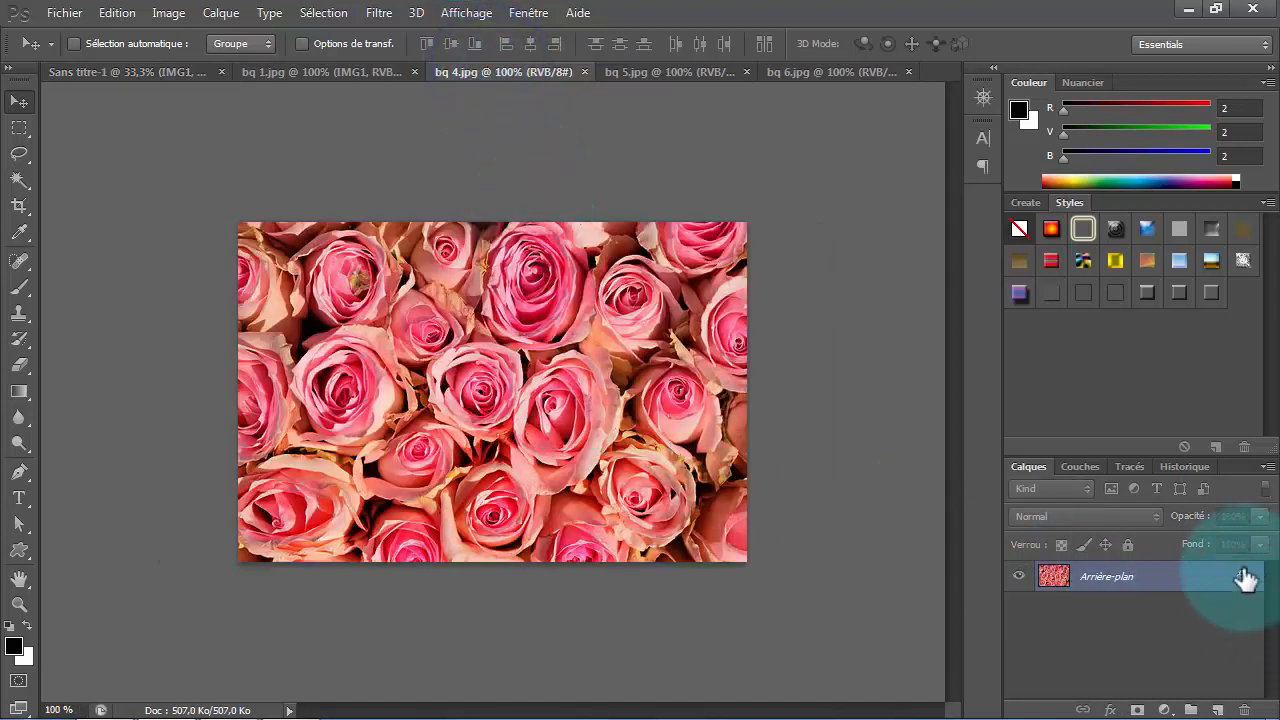
double_click(1183, 580)
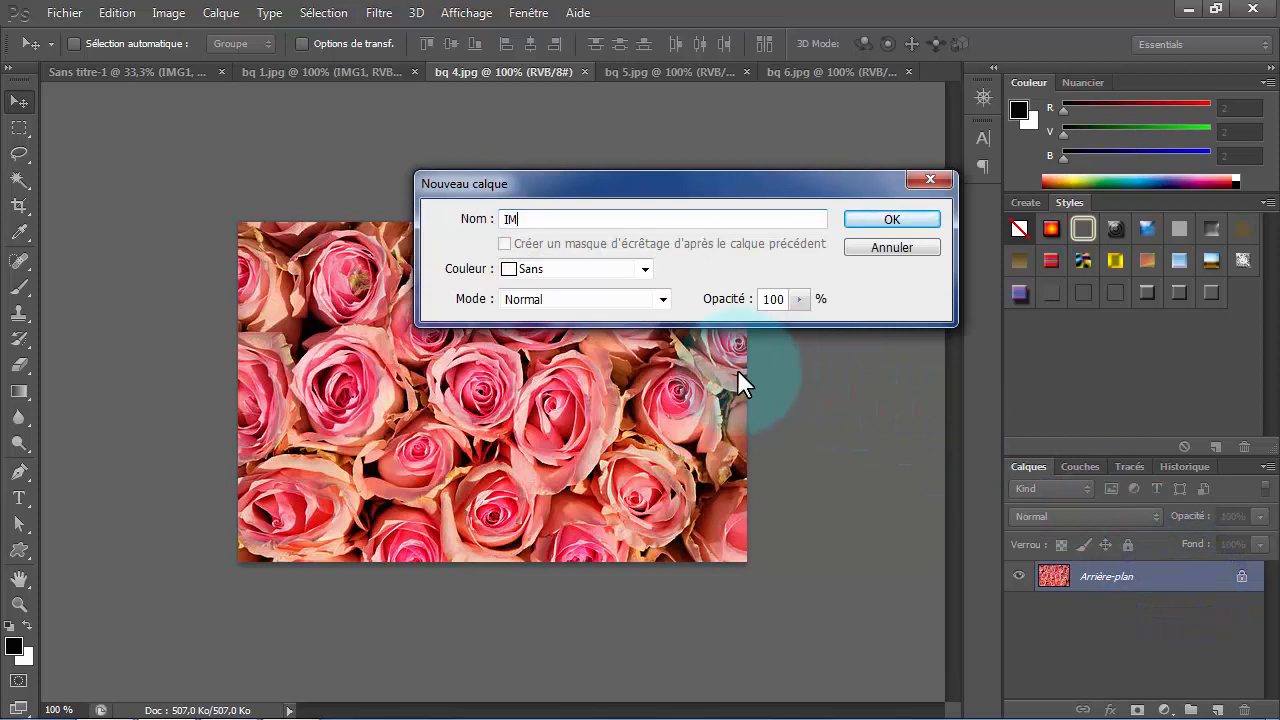
text(IMG2)
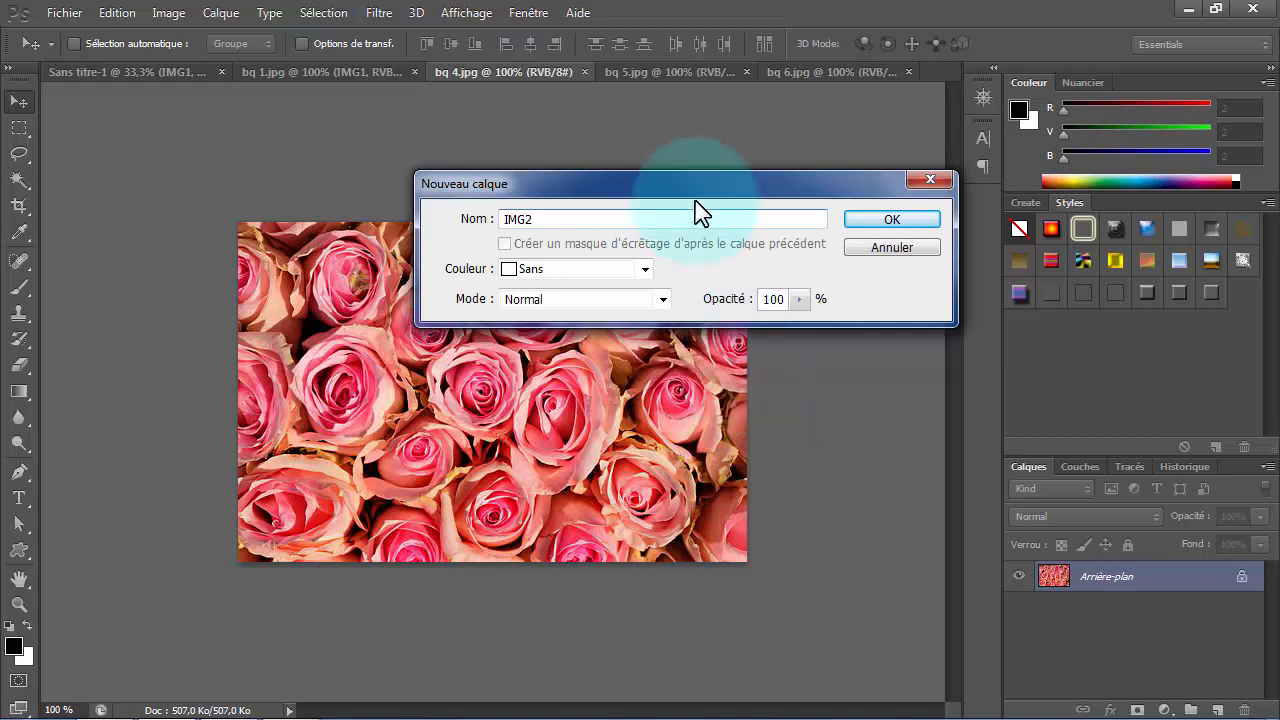
click(870, 224)
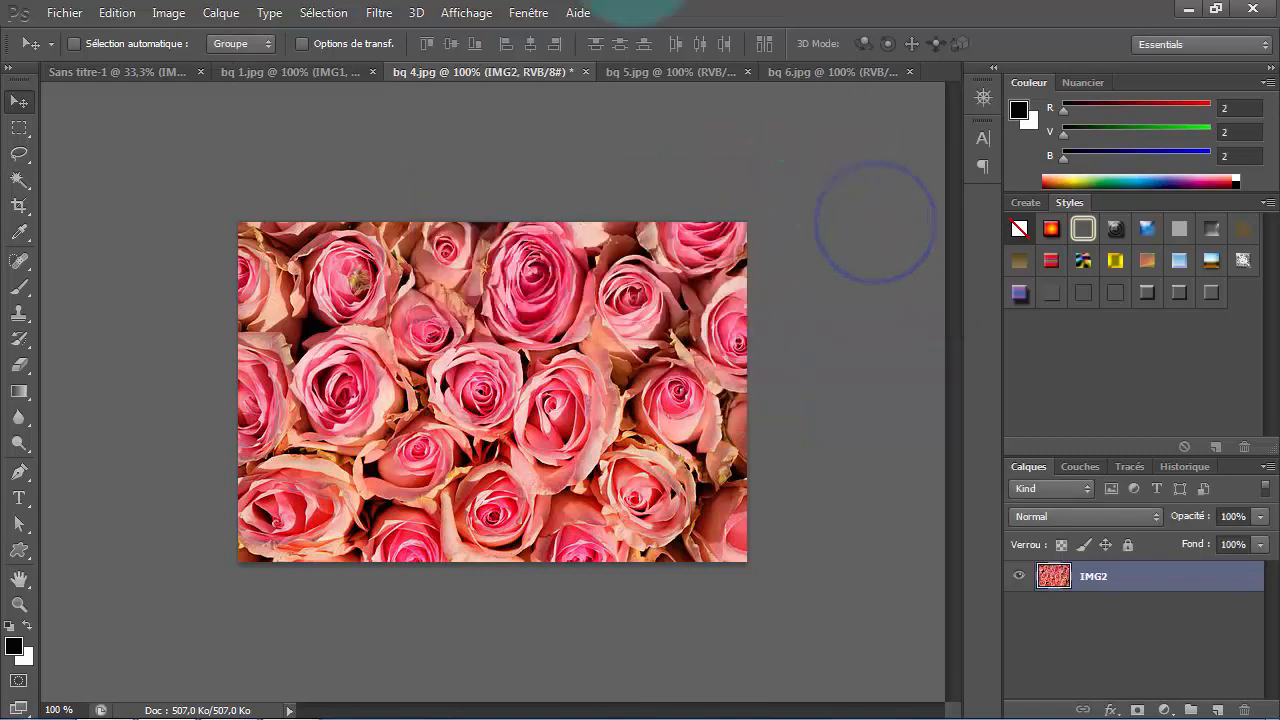
drag(408, 353, 371, 391)
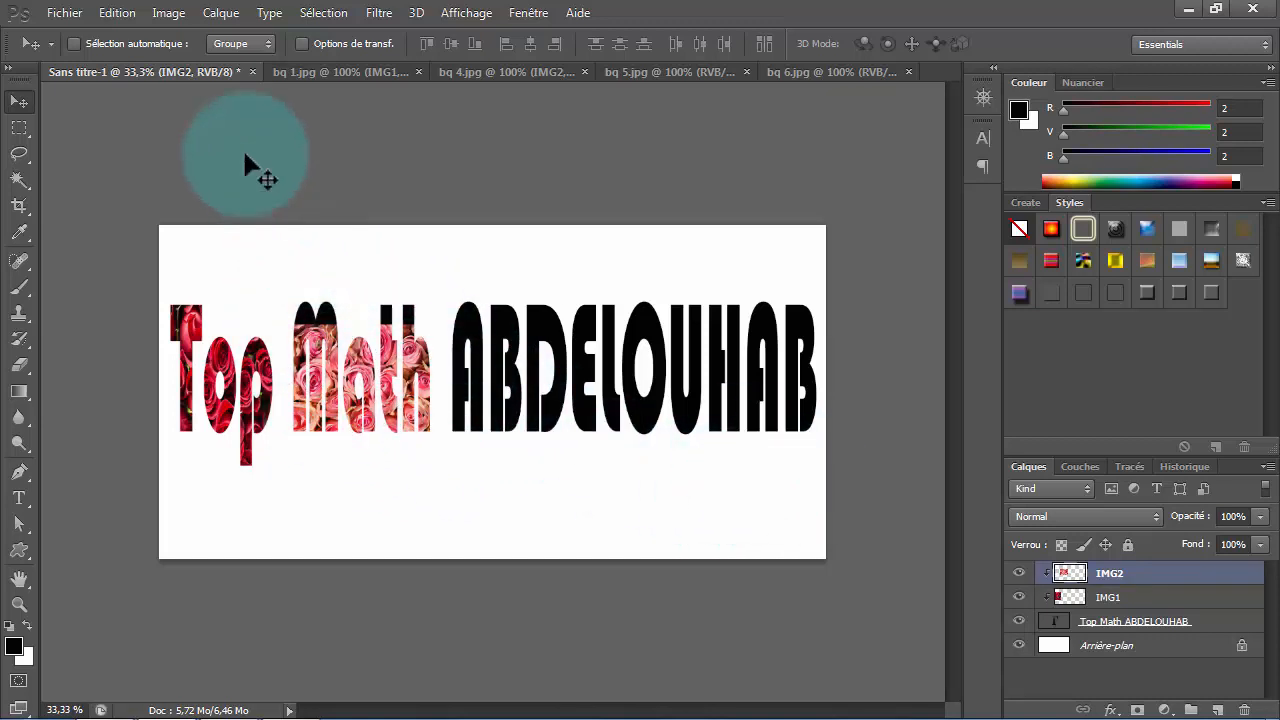
- Free transform IMG2 to 120.88% height, stretching it upward to cover the whole word "Math"
click(116, 12)
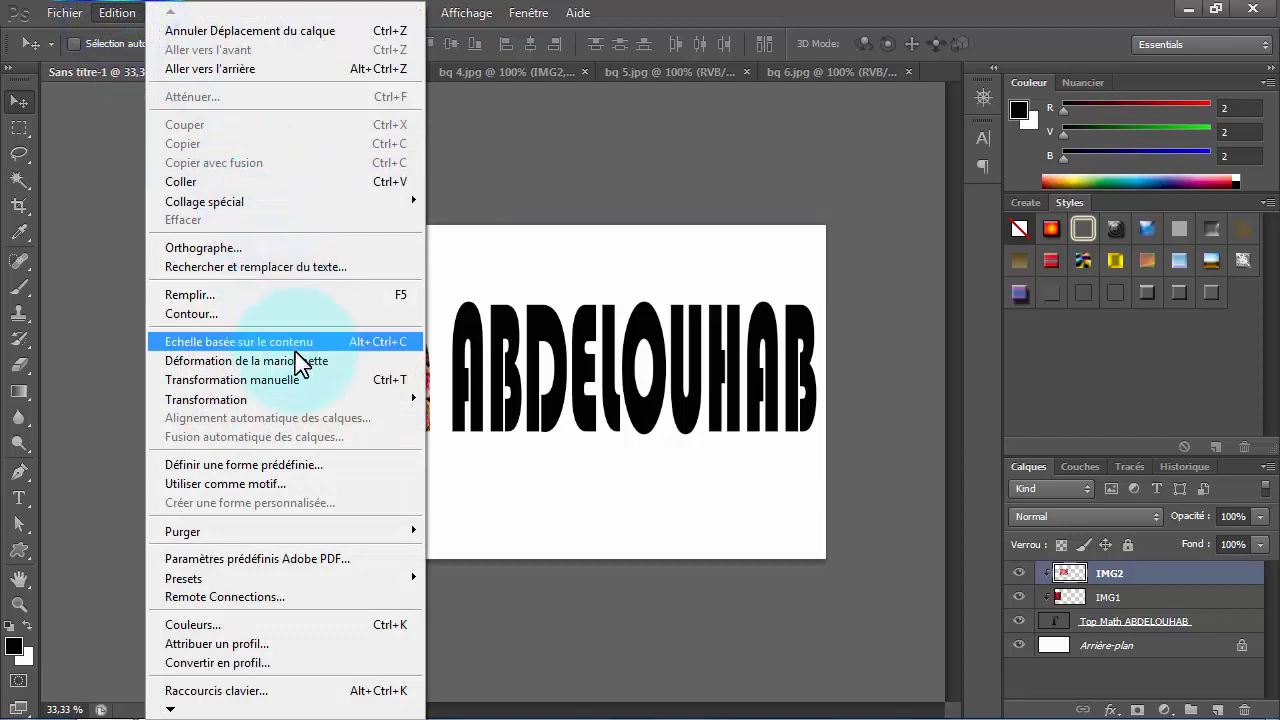
click(355, 382)
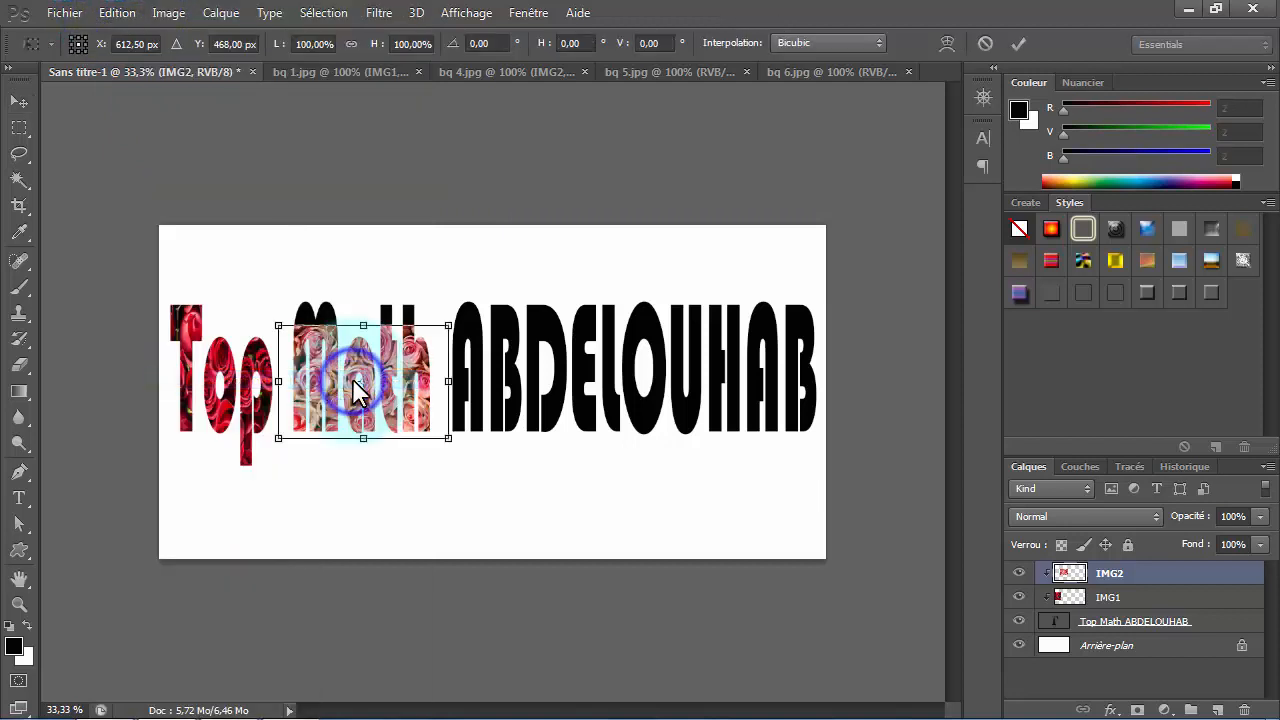
drag(363, 325, 363, 301)
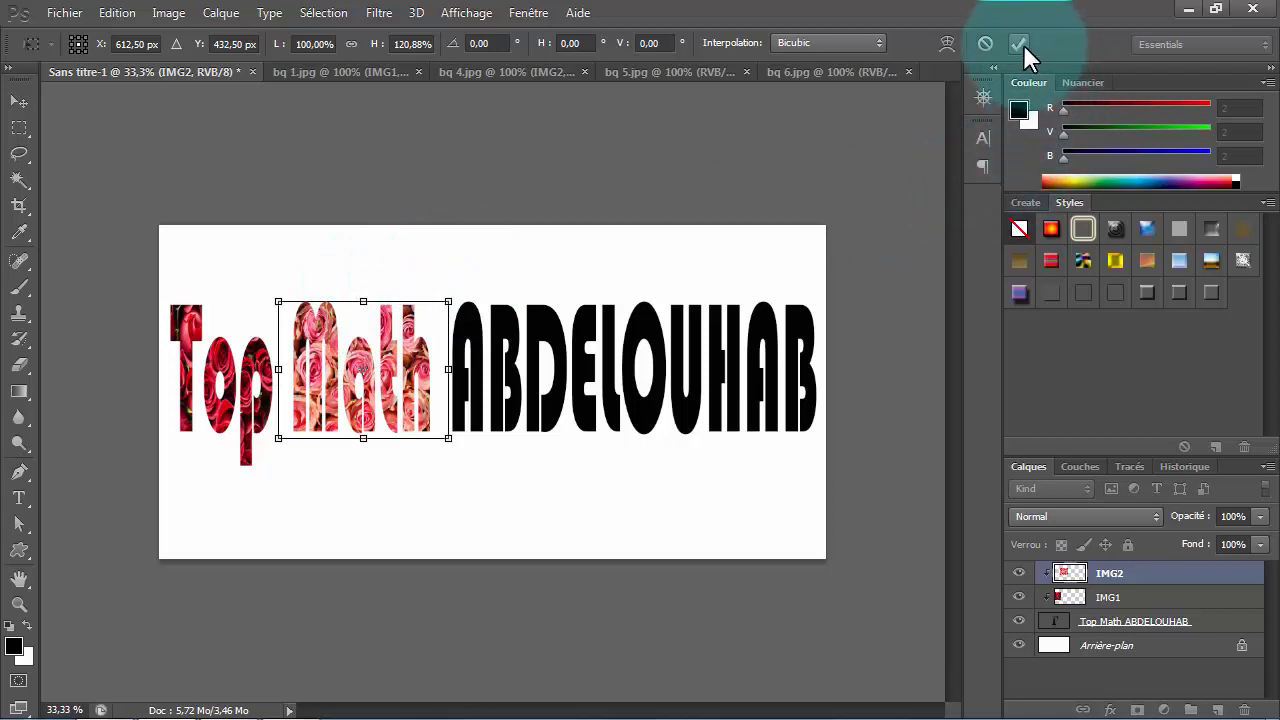
click(1019, 44)
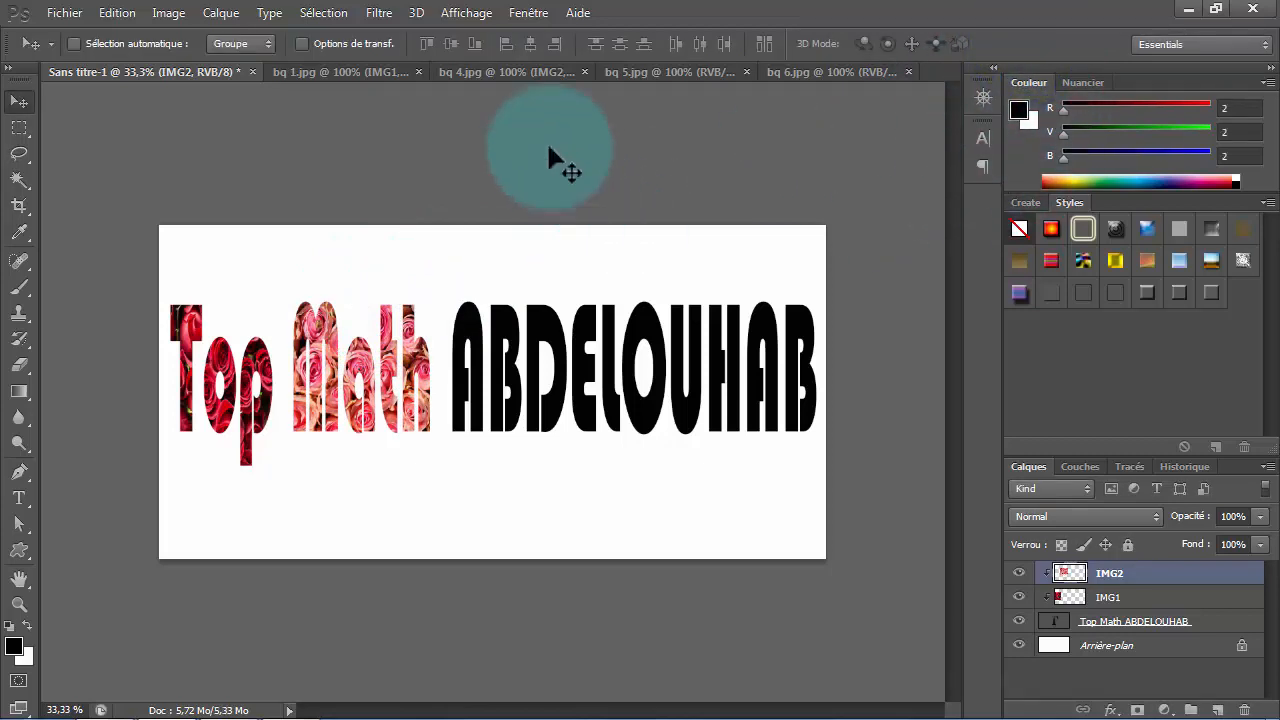
- Convert the background of bq 5.jpg into a layer named IMG3 and copy it into the title document, clipped over the start of the last word
click(641, 72)
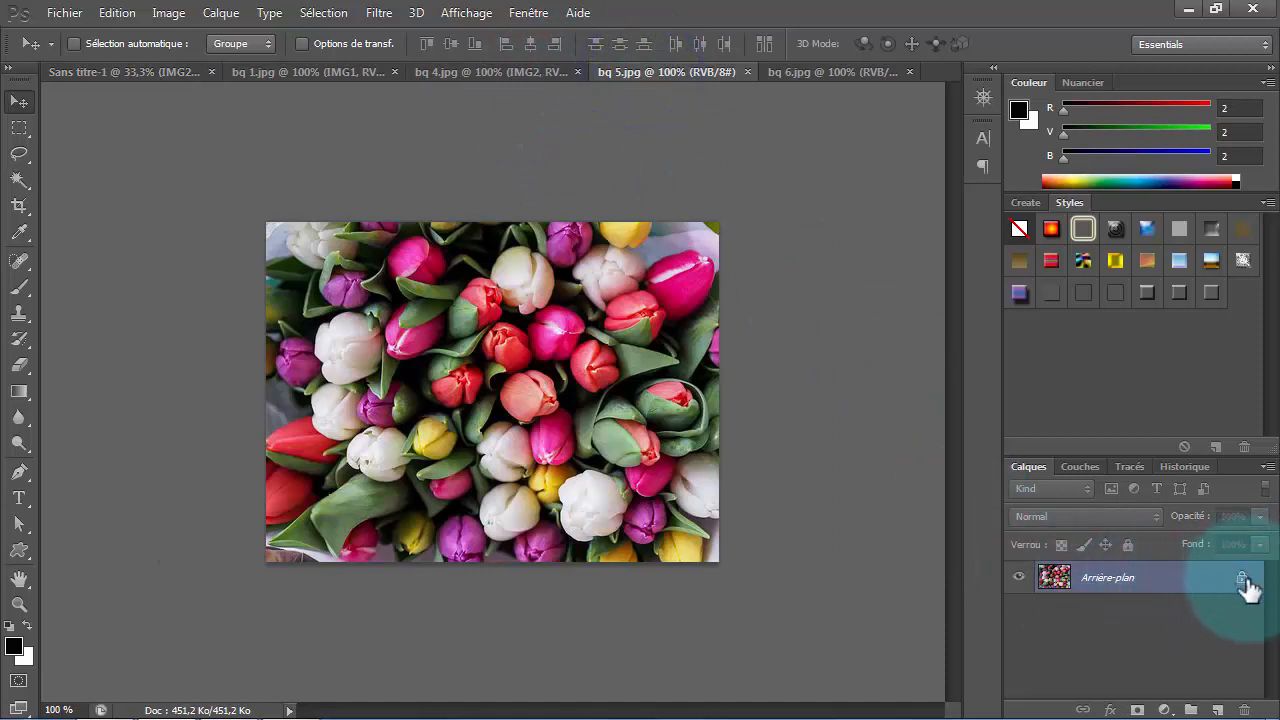
double_click(1183, 580)
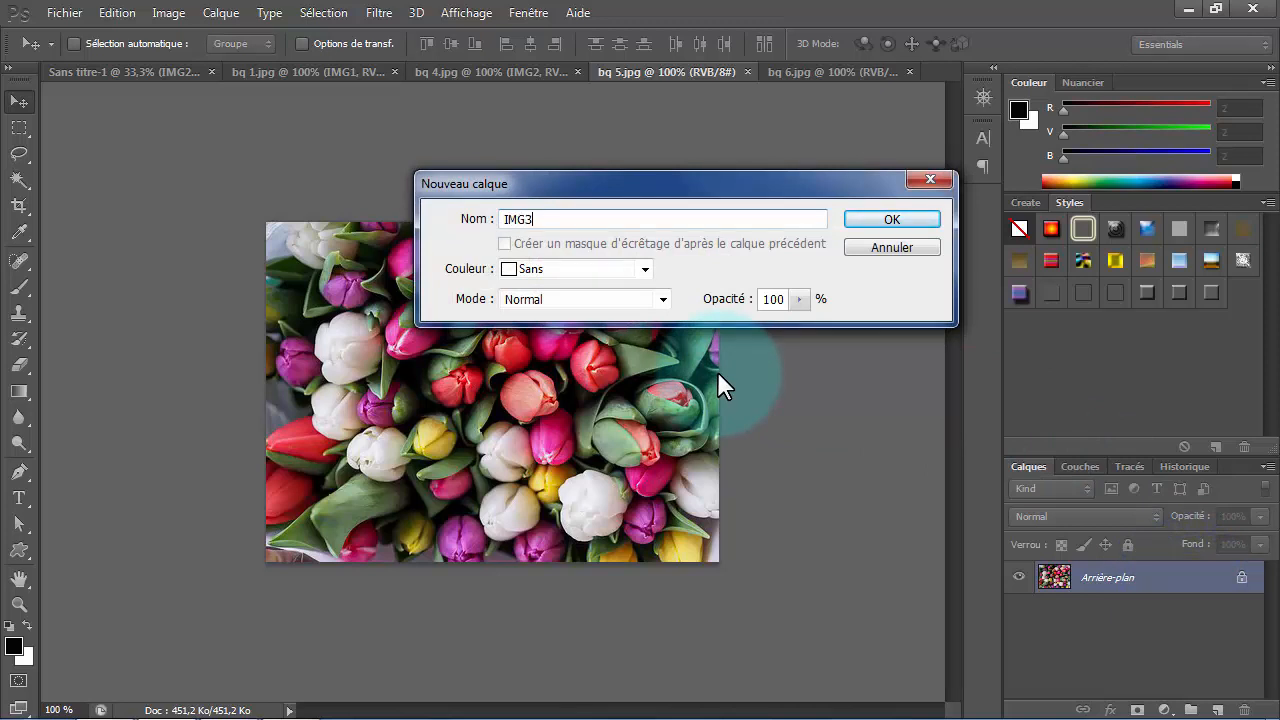
click(889, 220)
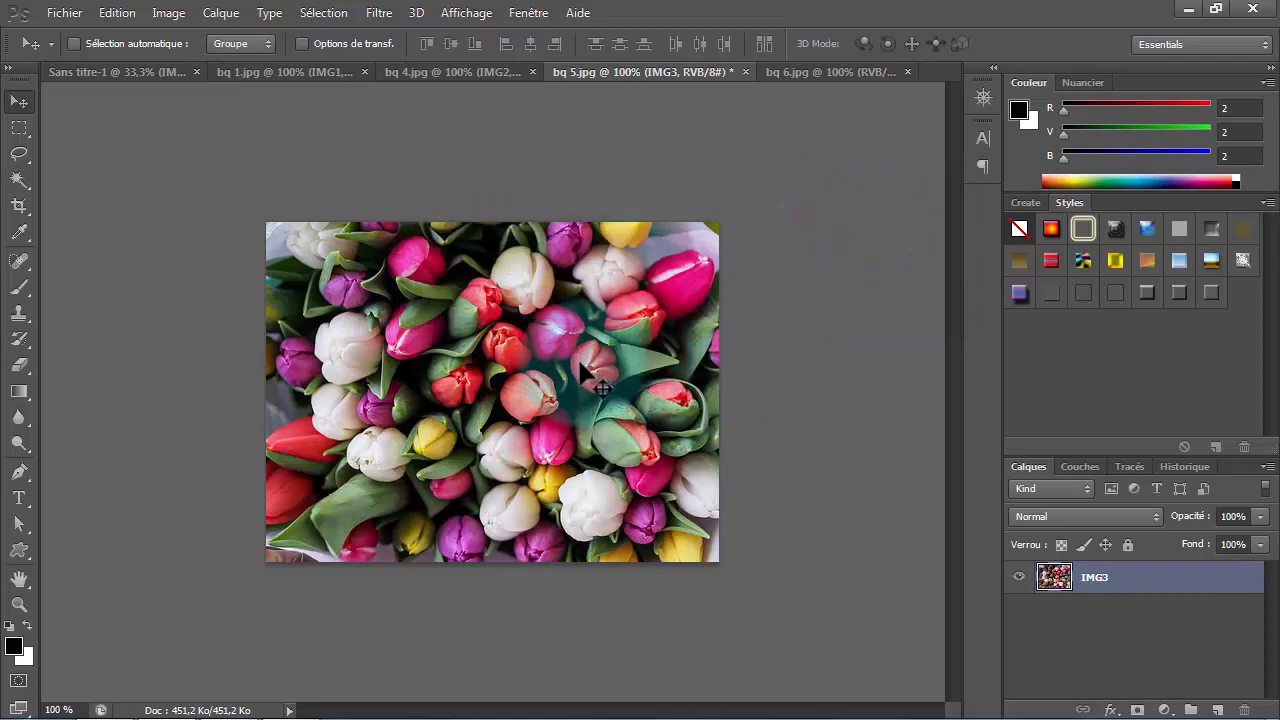
drag(580, 364, 550, 370)
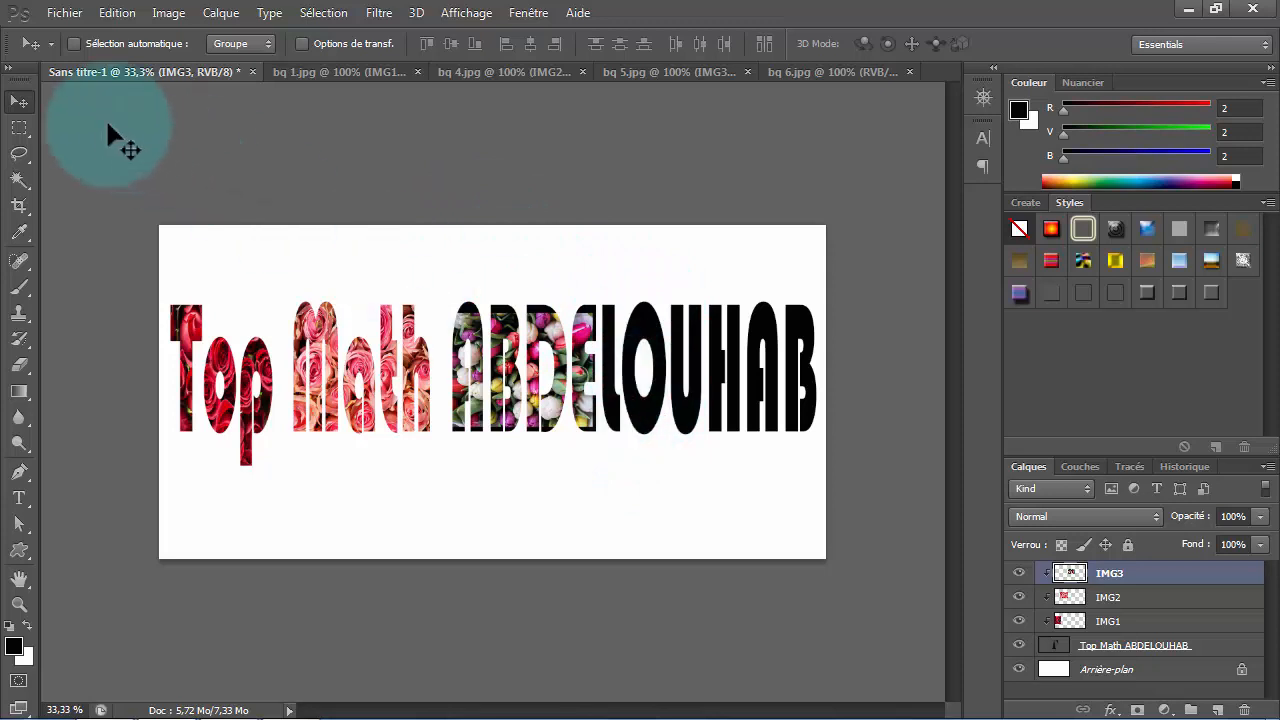
- Free transform IMG3 to 120.53% width and 136.47% height to cover the first five letters of the title's last word
click(117, 14)
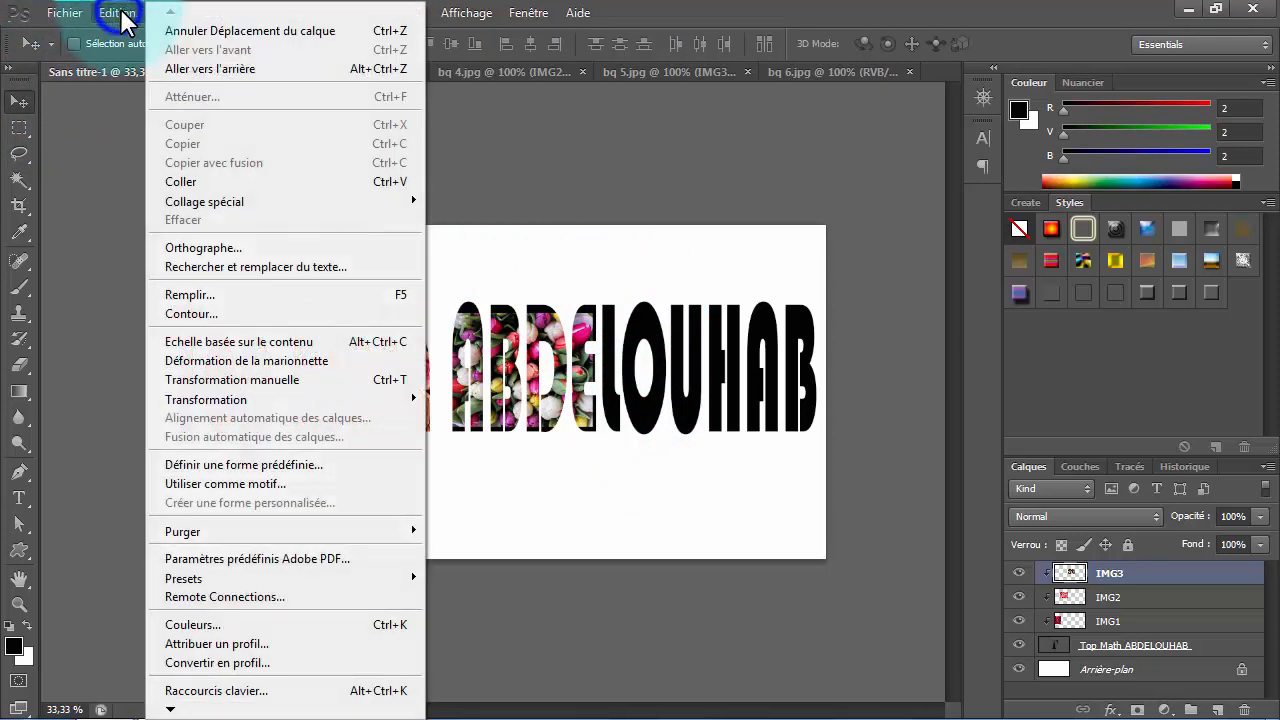
click(397, 378)
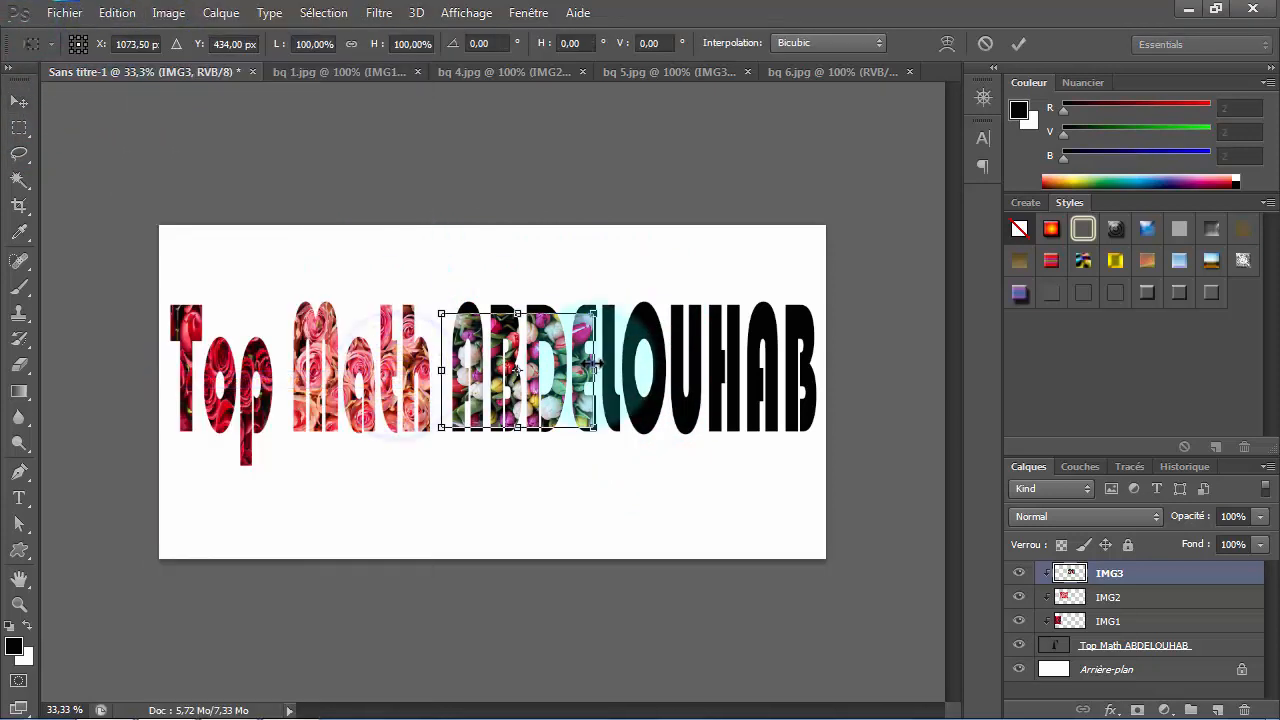
mouse_move(595, 369)
mouse_down()
mouse_move(700, 368)
mouse_move(620, 366)
mouse_up()
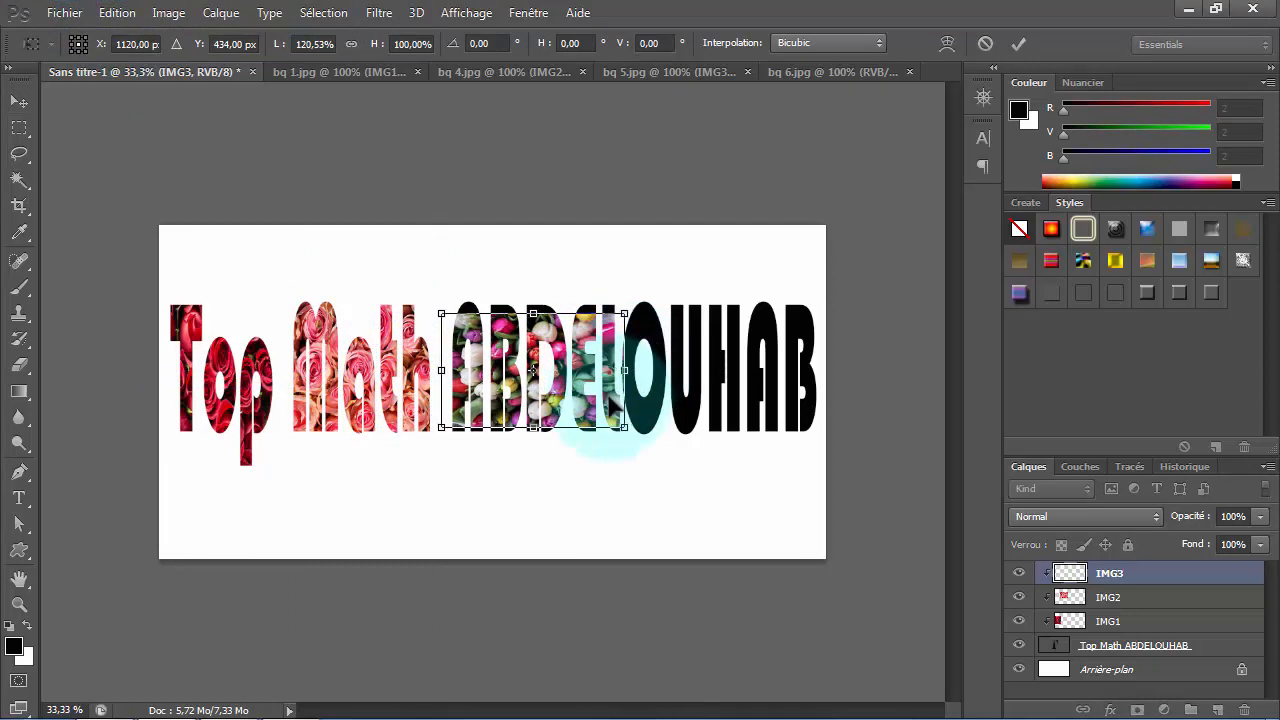
drag(534, 428, 534, 438)
drag(533, 314, 532, 285)
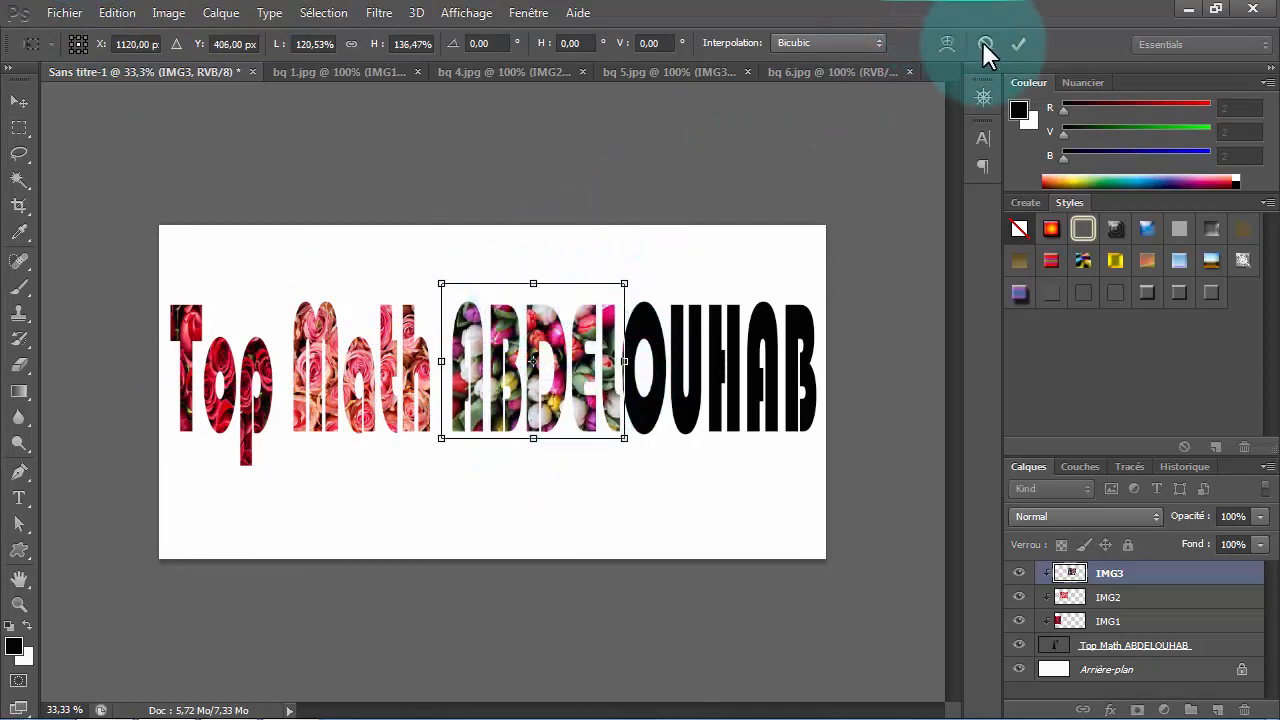
click(1018, 43)
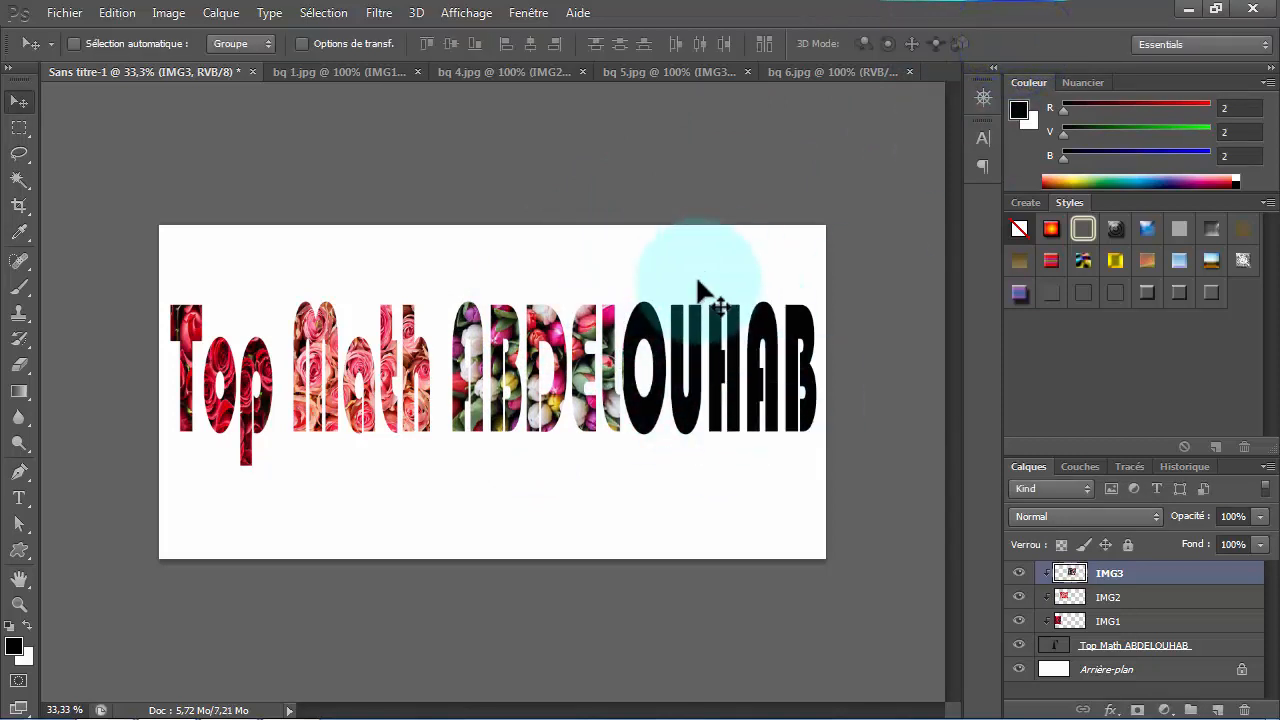
- Convert the background of bq 6.jpg into a layer named IMG4 and copy it into the title document, clipped over the last word's final letters
click(805, 72)
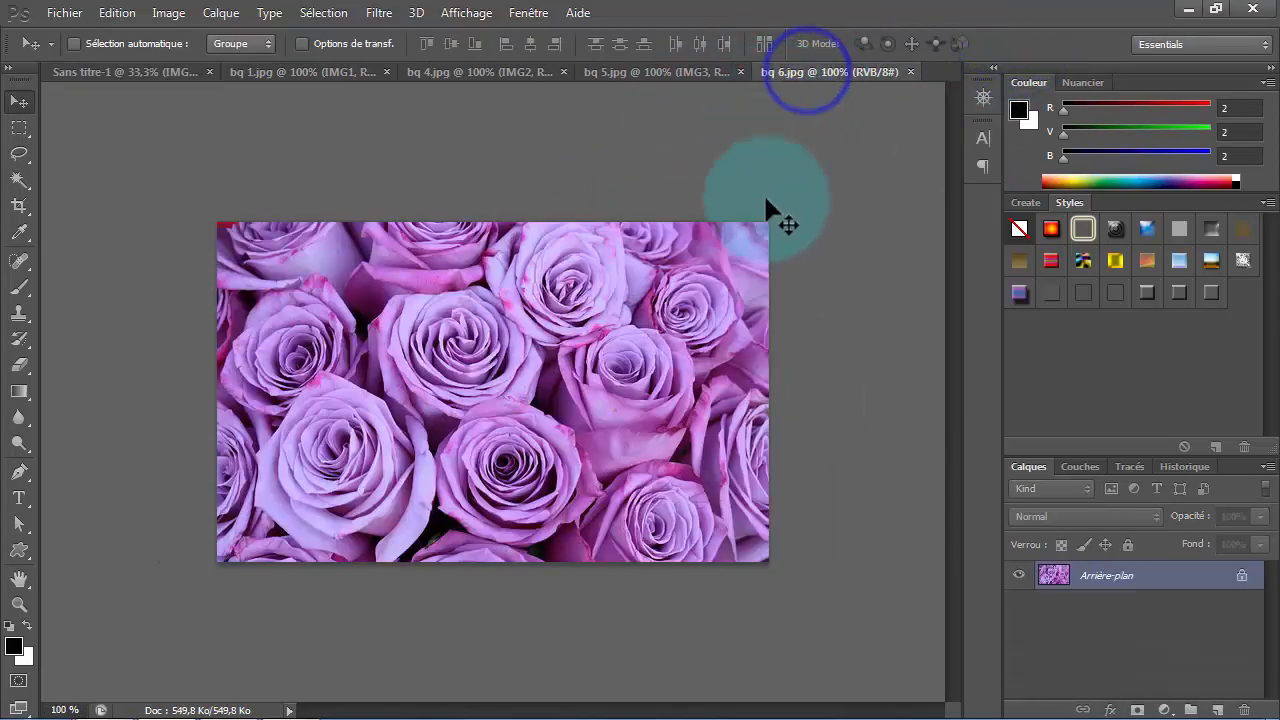
double_click(1176, 587)
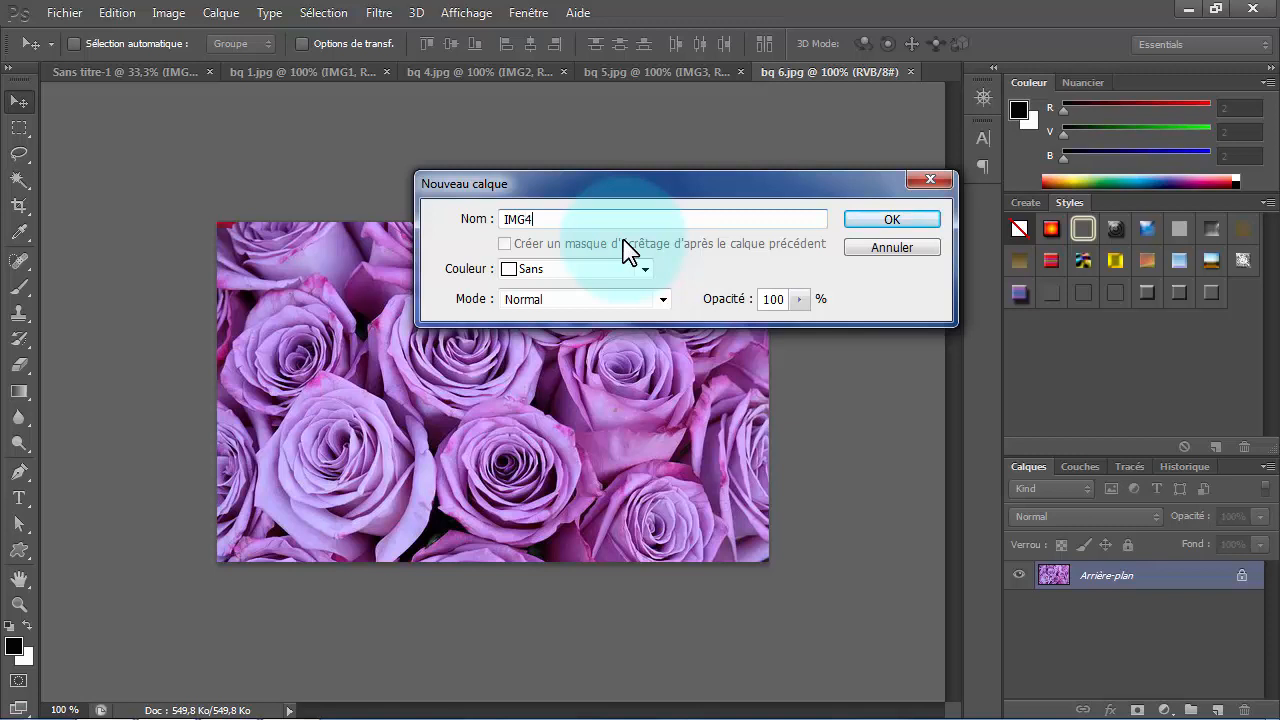
text(IMG4)
click(868, 219)
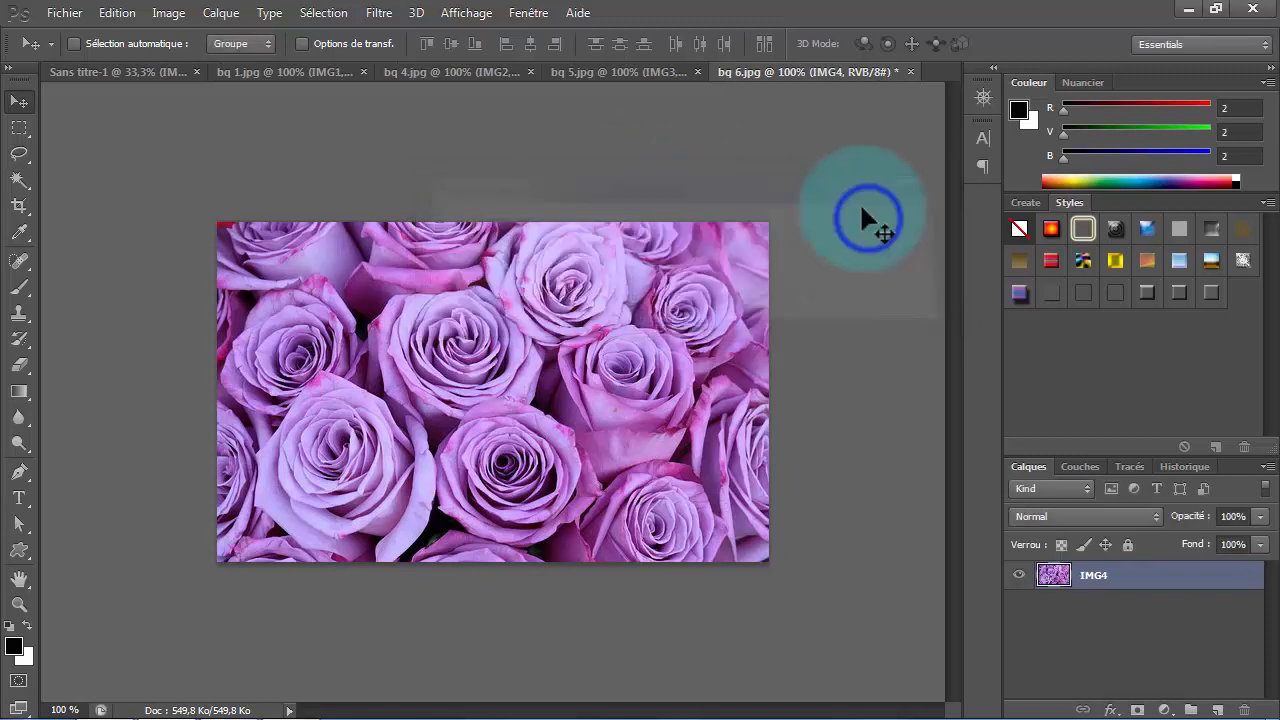
drag(545, 402, 677, 223)
- Free transform IMG4 to 105.25% width and 115% height to cover the last five letters of the title
click(115, 13)
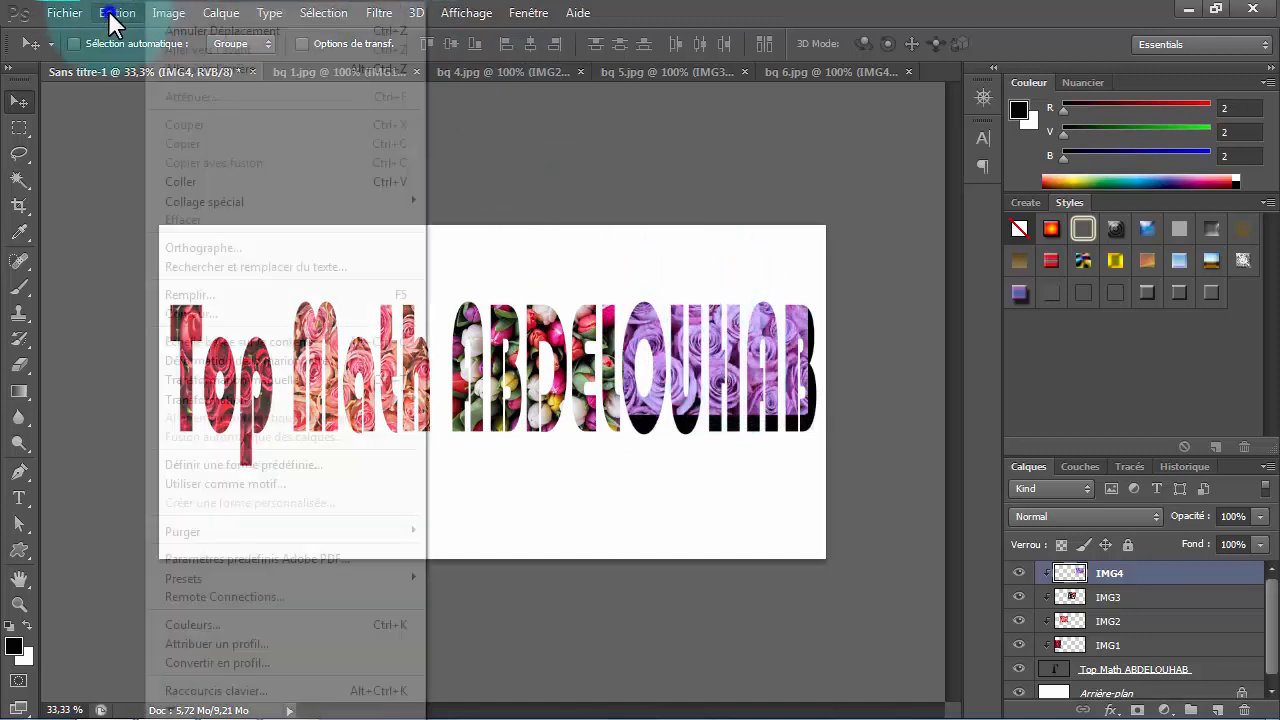
click(383, 381)
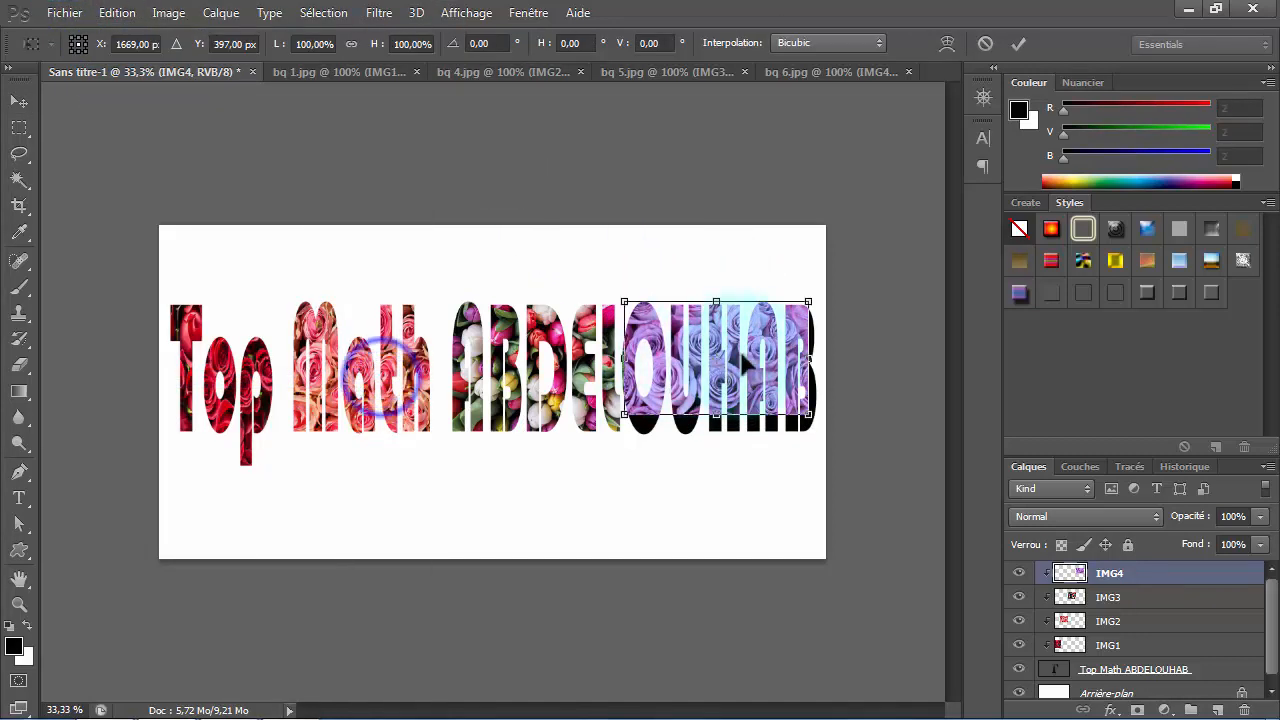
drag(808, 355, 817, 358)
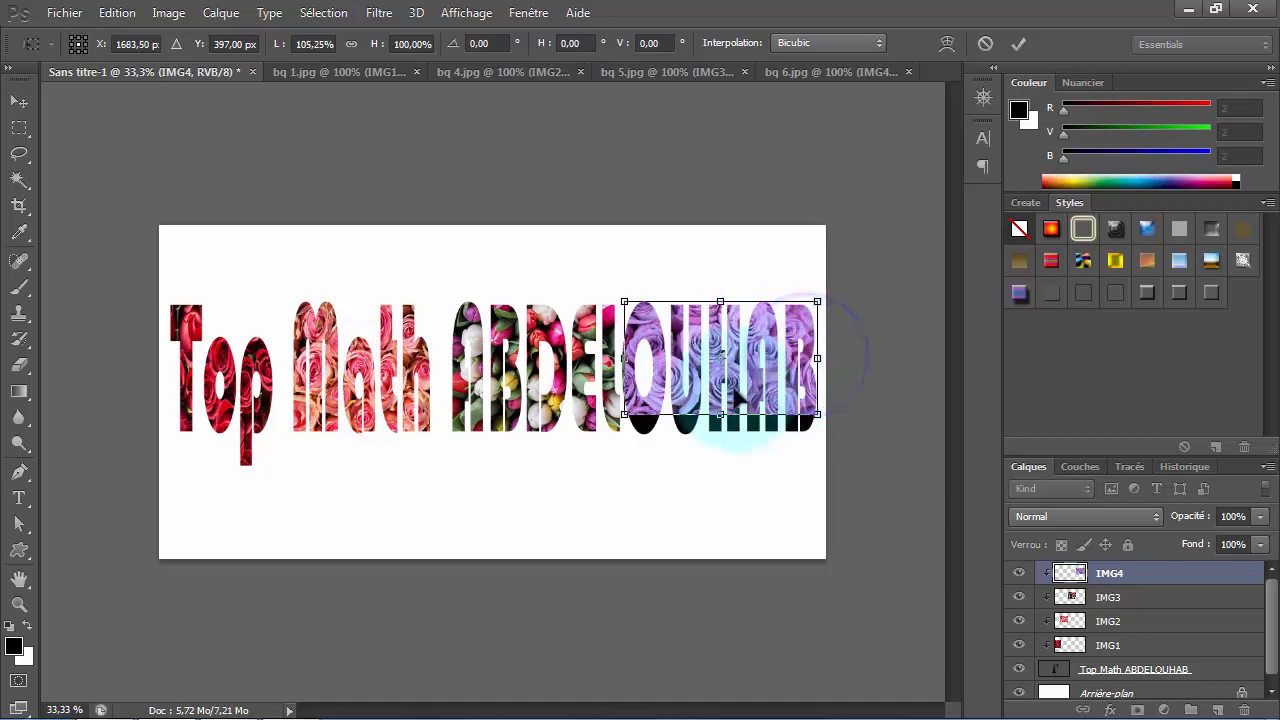
drag(720, 416, 720, 431)
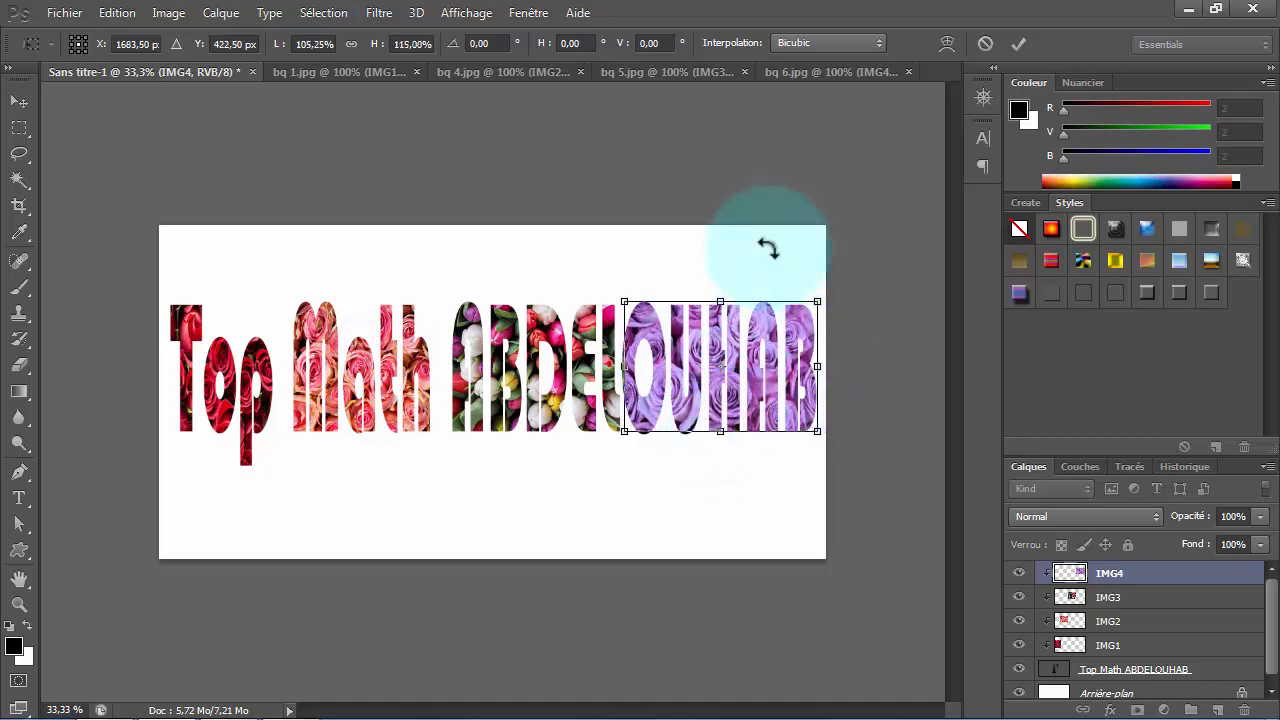
click(1018, 43)
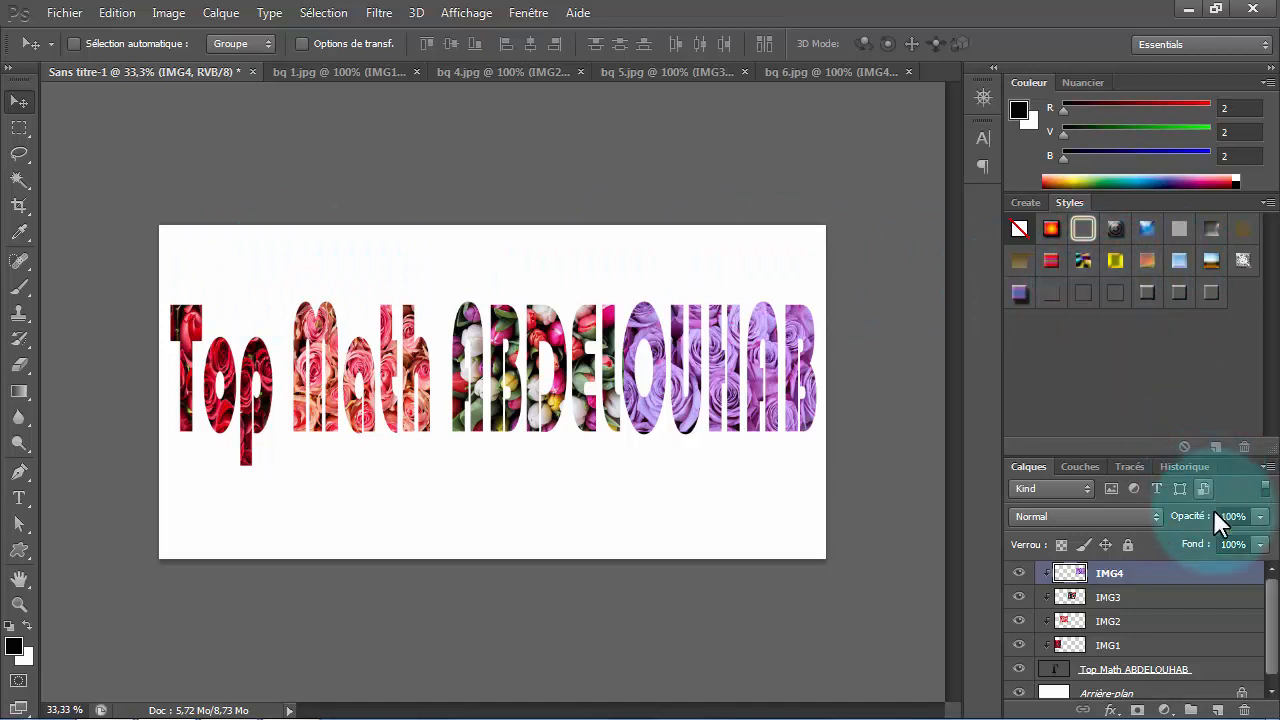
- Apply the TOP MATH 2 style to the title text layer
drag(1273, 611, 1273, 650)
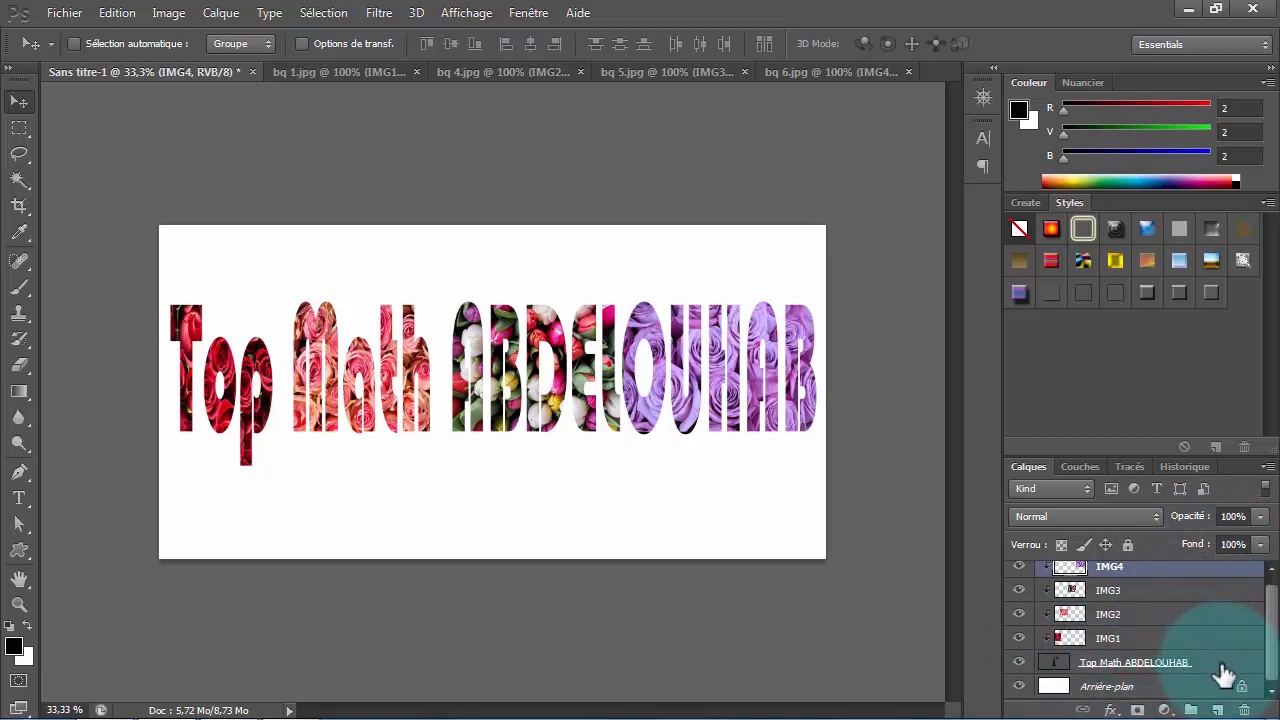
drag(1224, 673, 1150, 303)
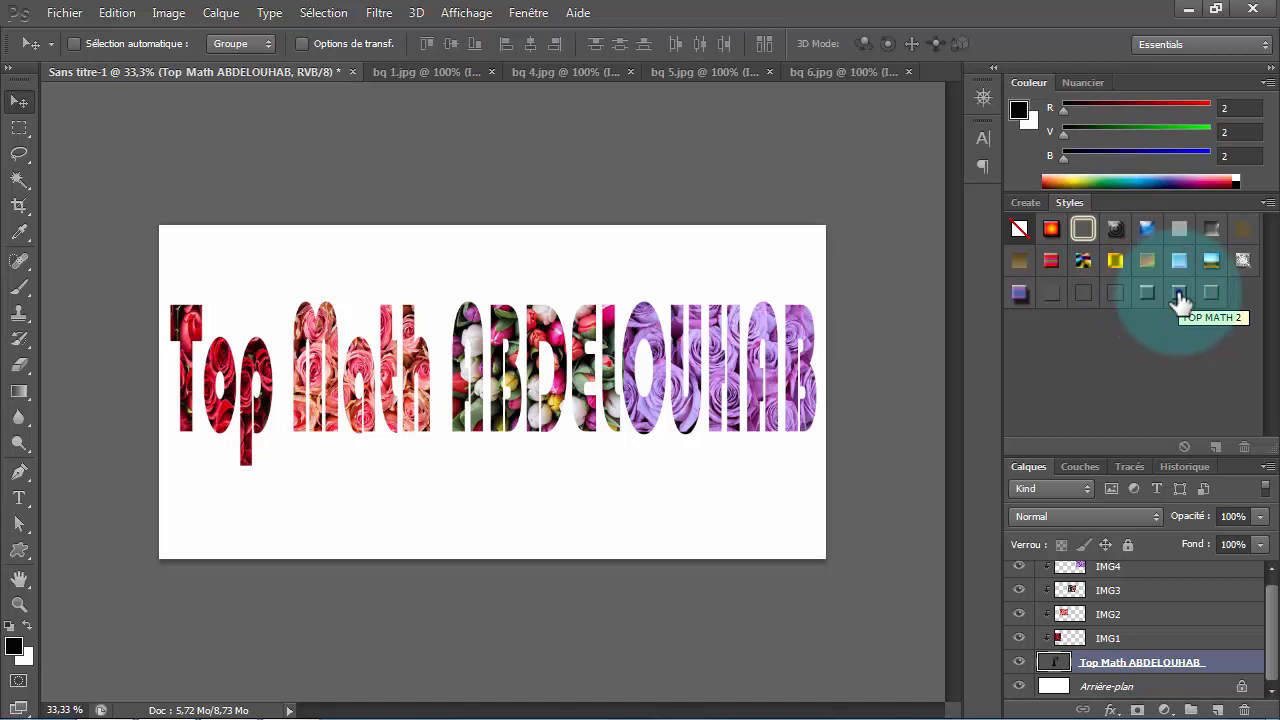
click(1180, 303)
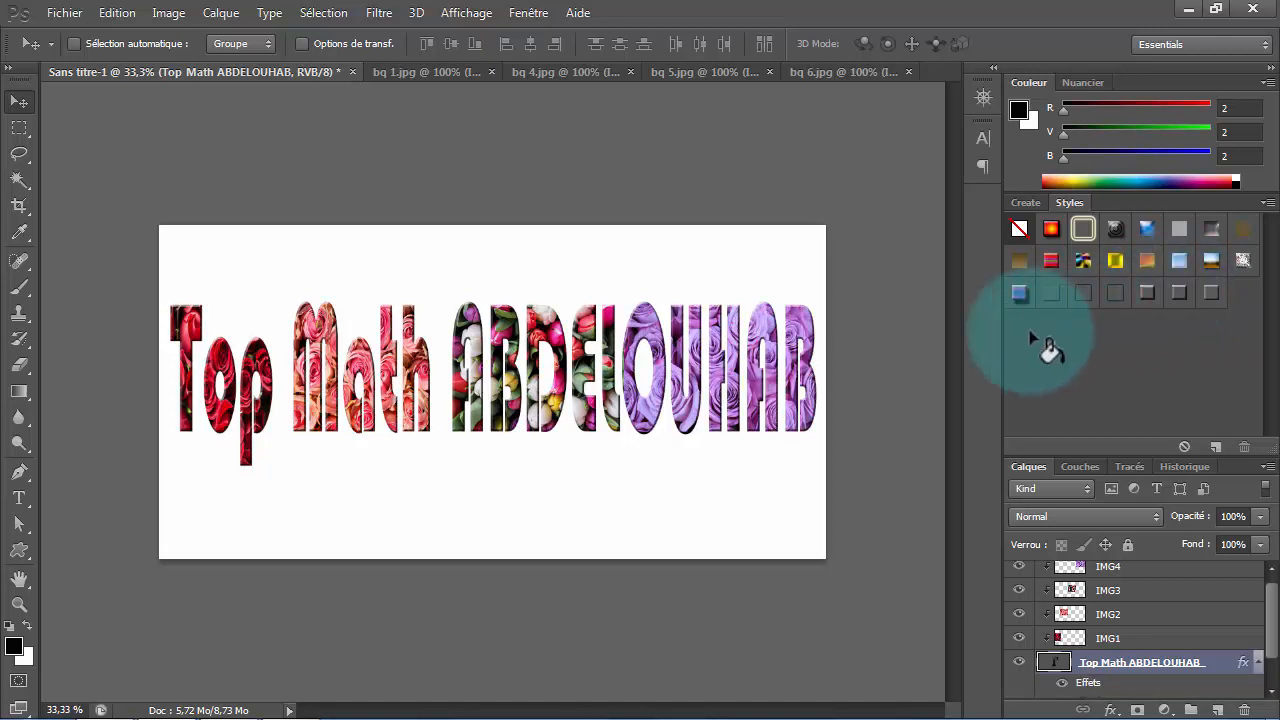